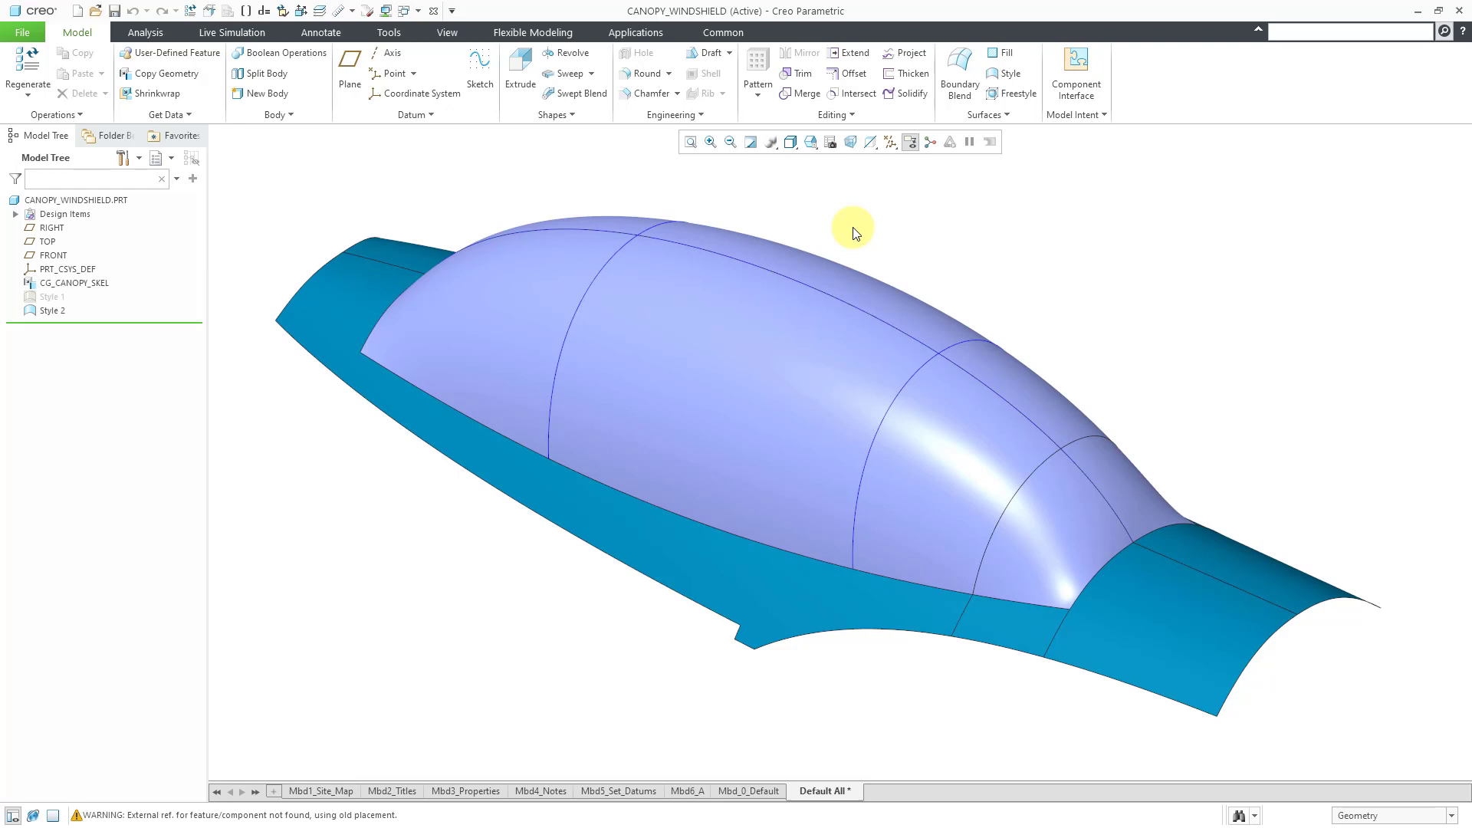
Select the canopy surface to reach its Style 2 freestyle feature
click(796, 351)
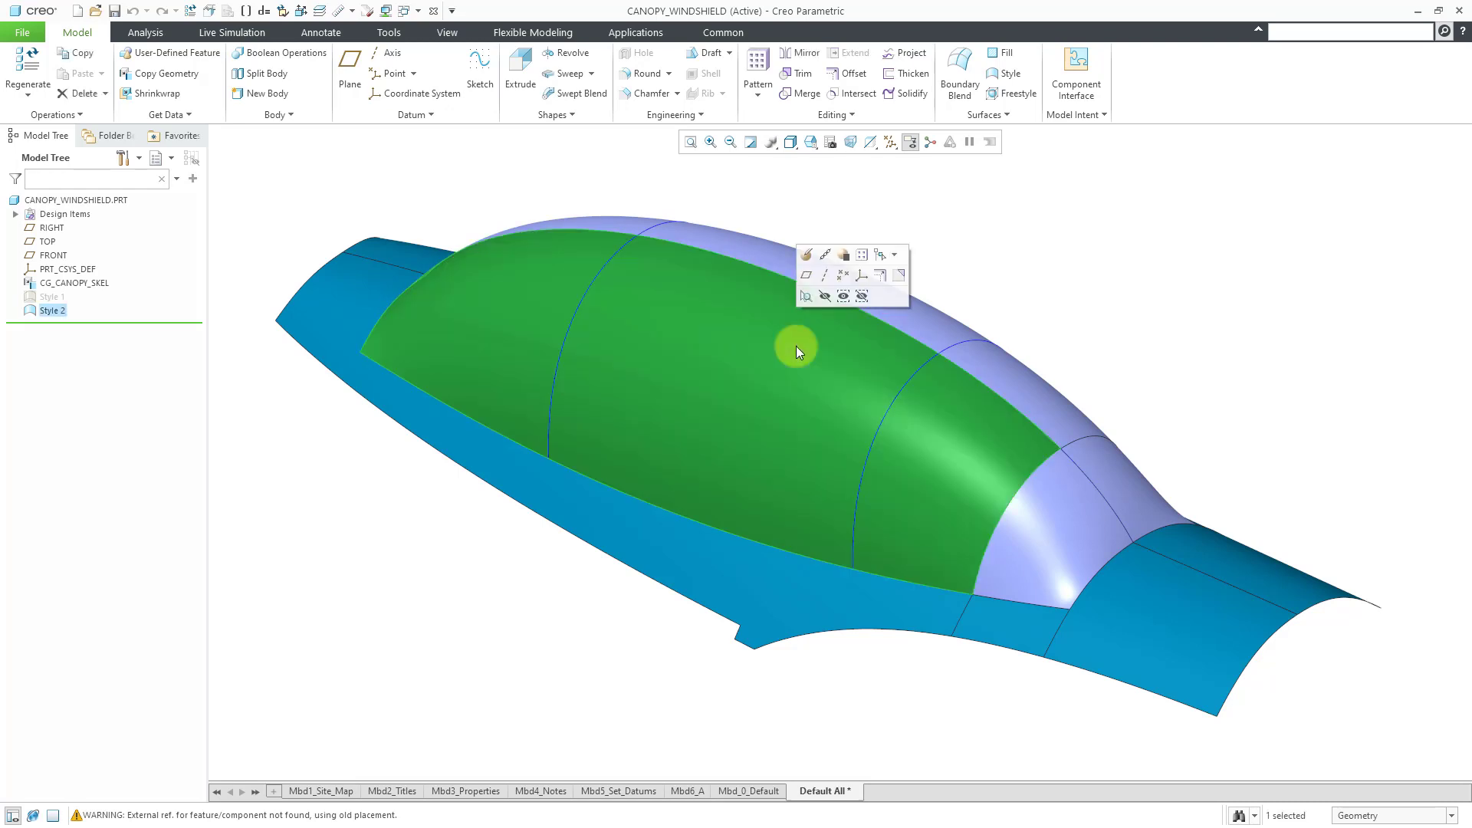
Enter the Style feature and inspect CF-36, CF-37 and SF-38 in the Style Tree, then clear the selection
click(807, 258)
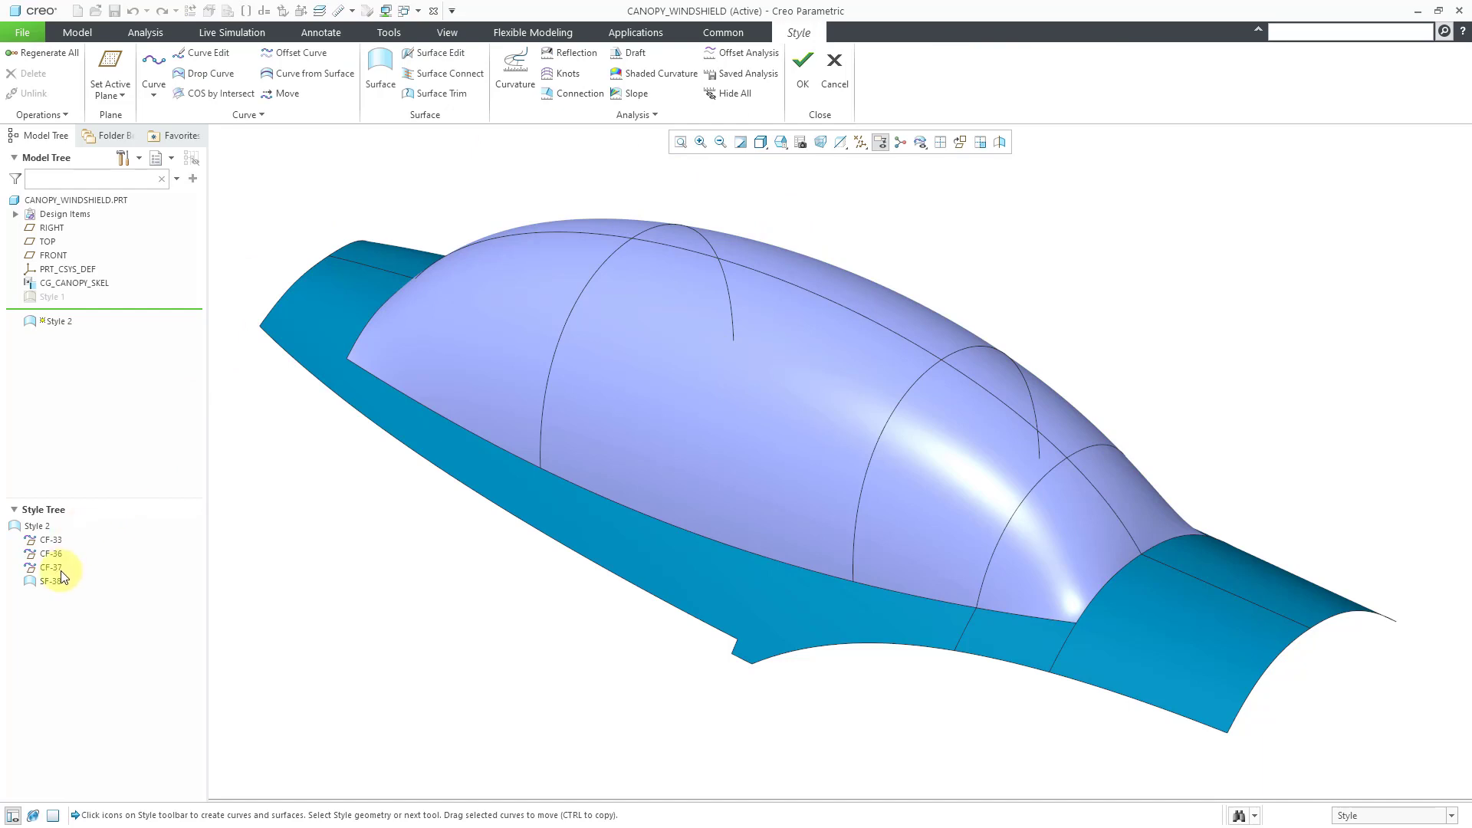
click(52, 553)
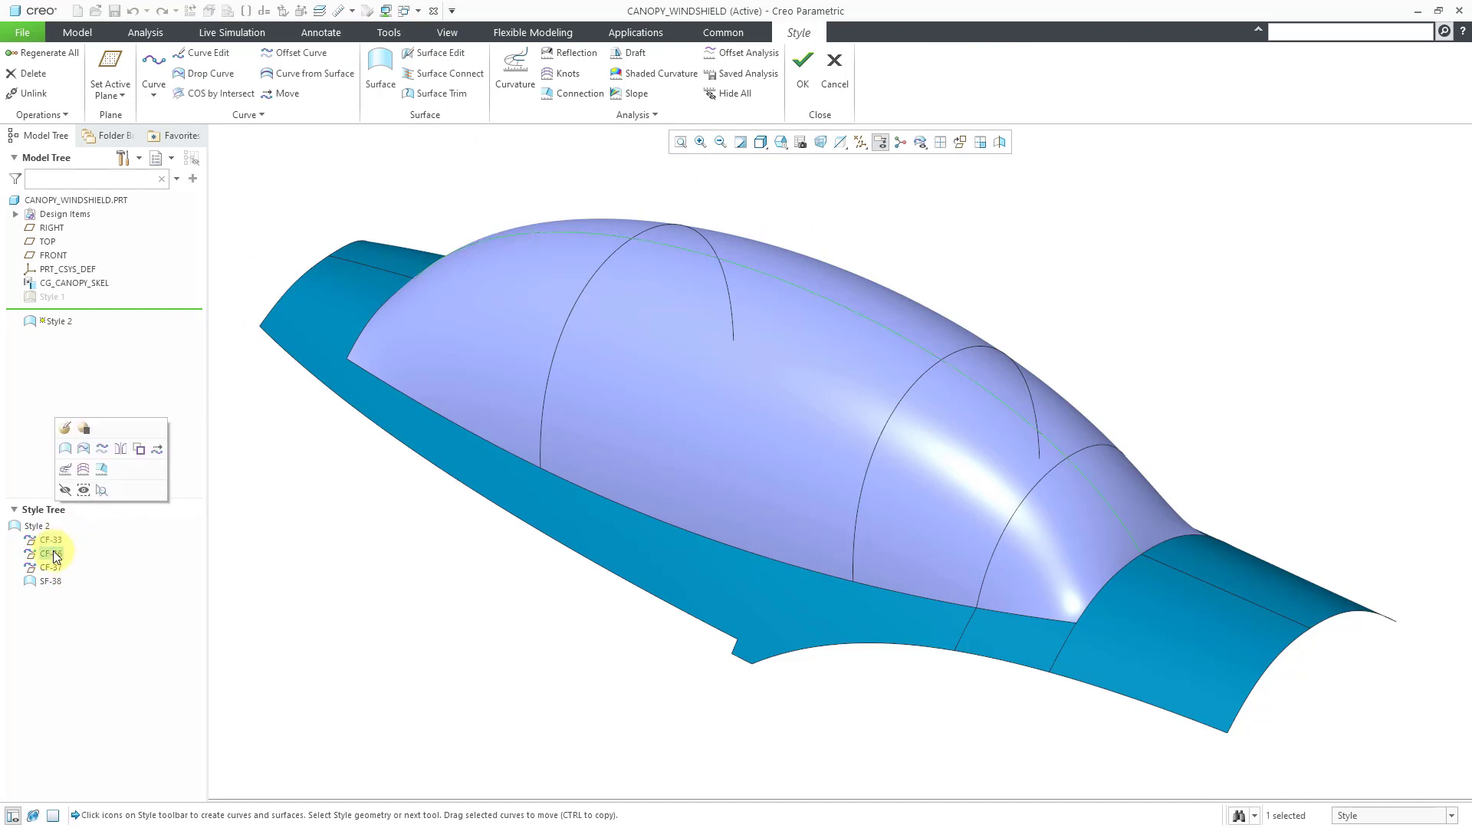
click(51, 567)
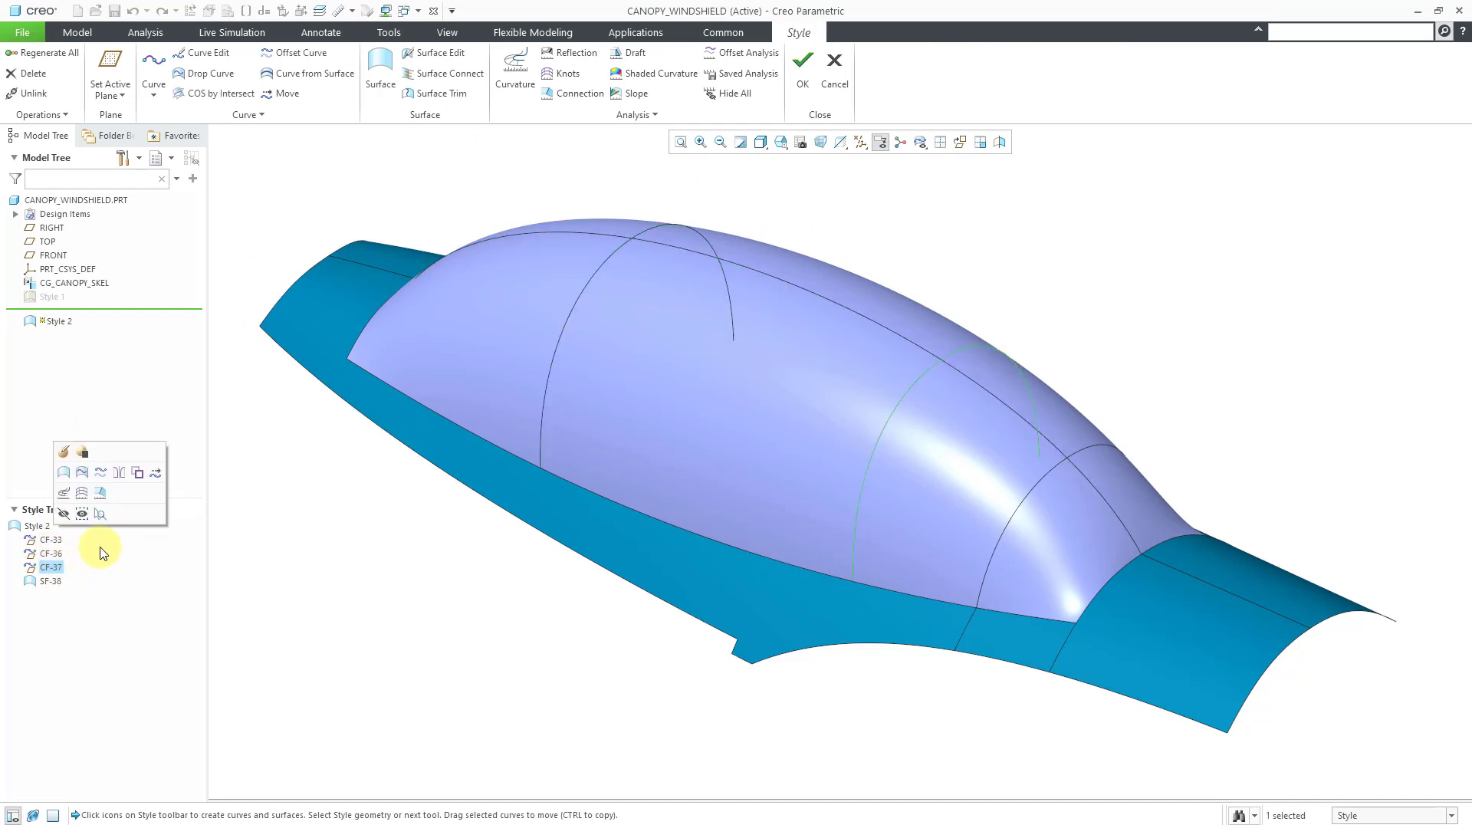
click(51, 581)
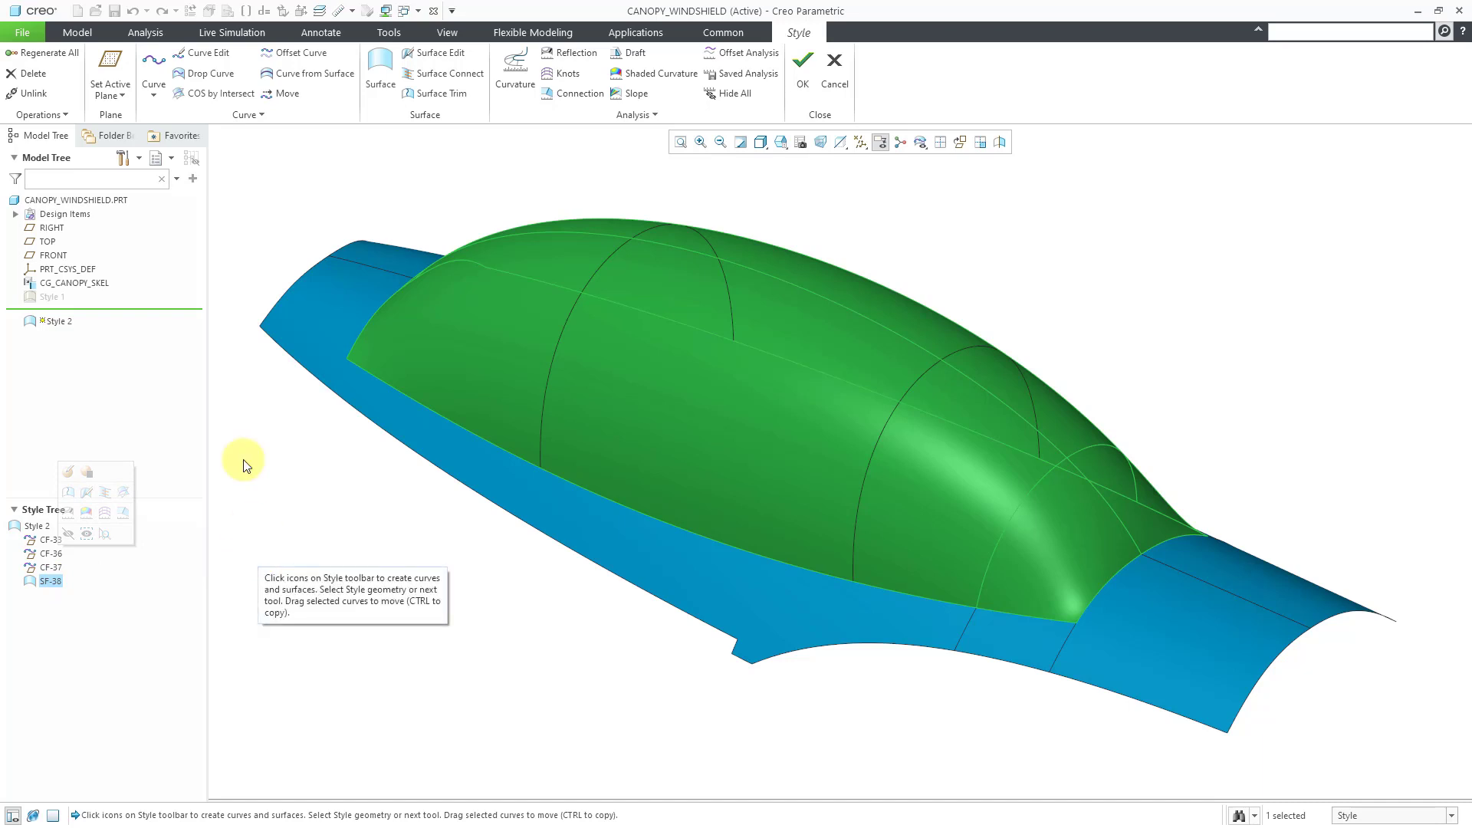
click(296, 182)
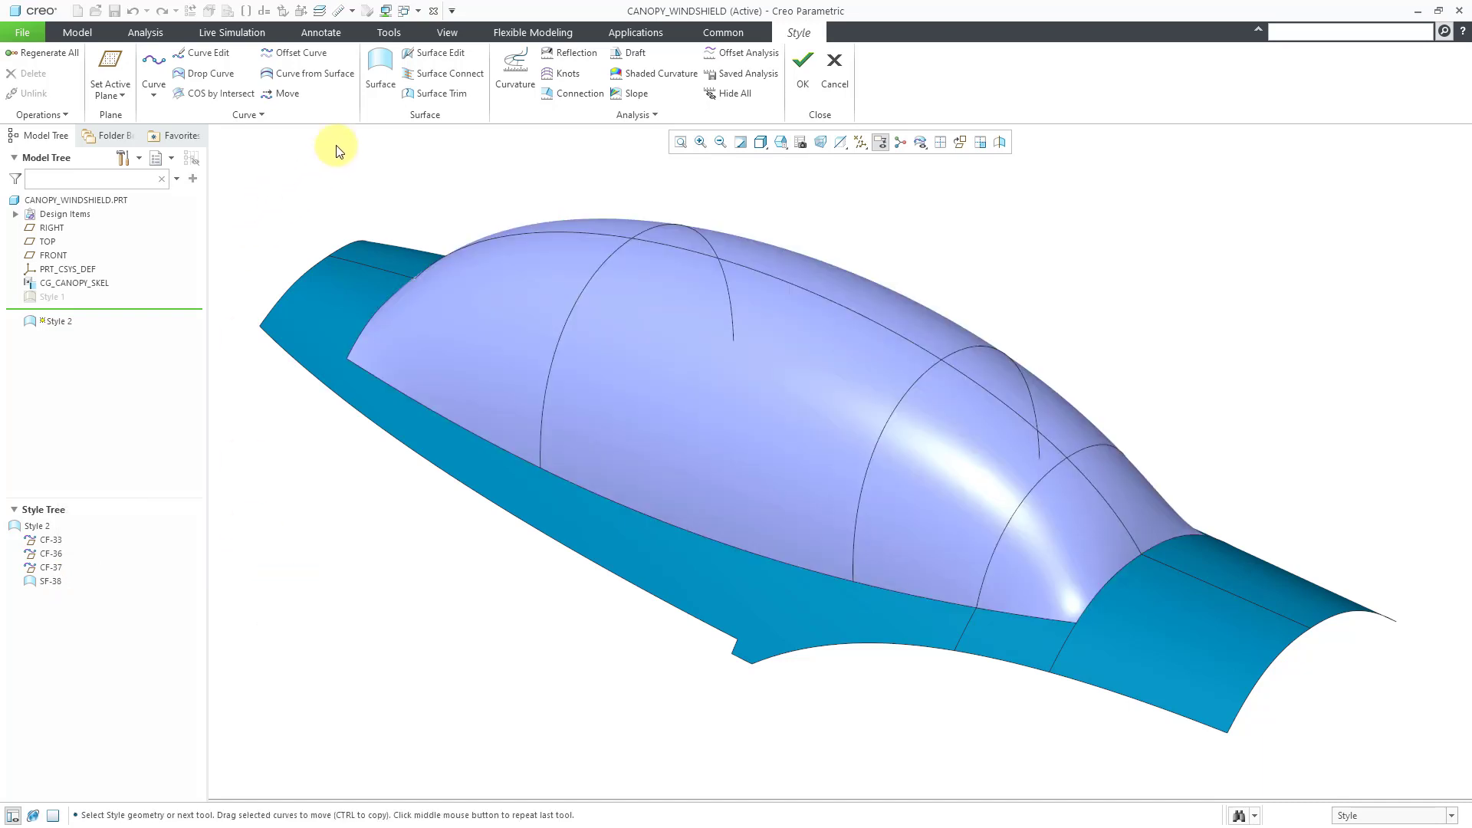
Start a Curve from Surface of Isoline type placed on the canopy surface
click(337, 76)
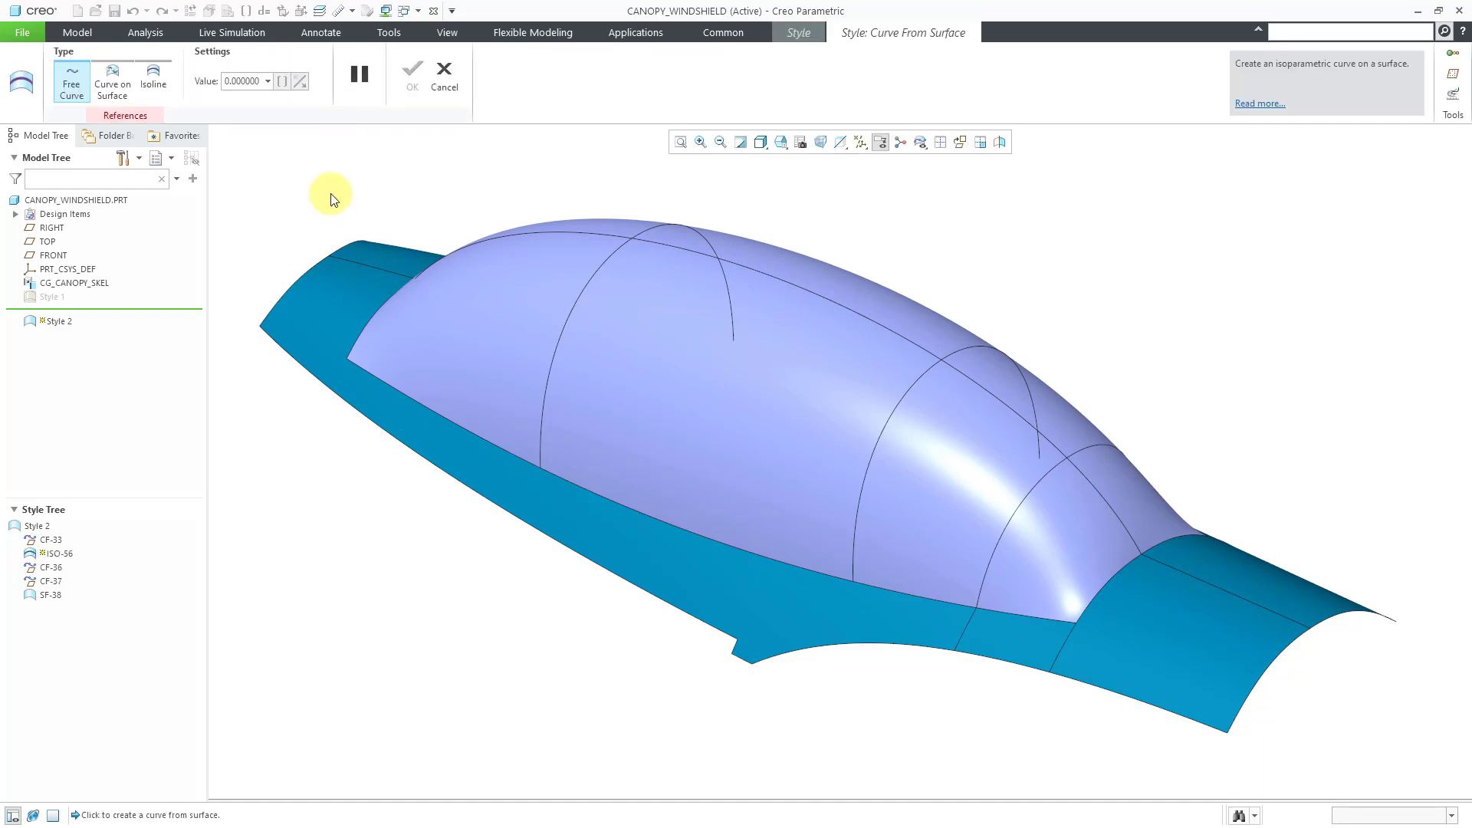
click(155, 84)
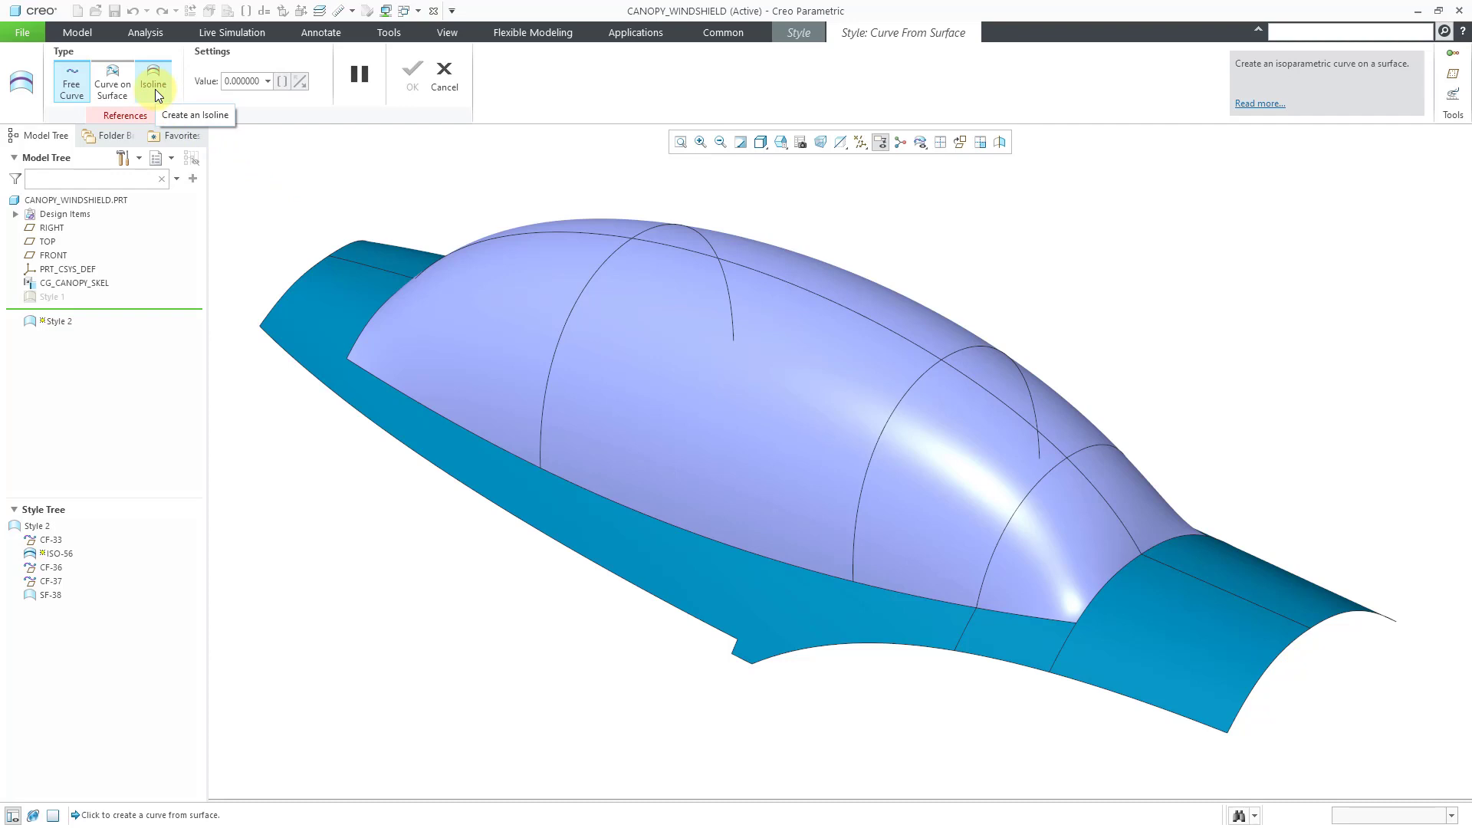
click(155, 90)
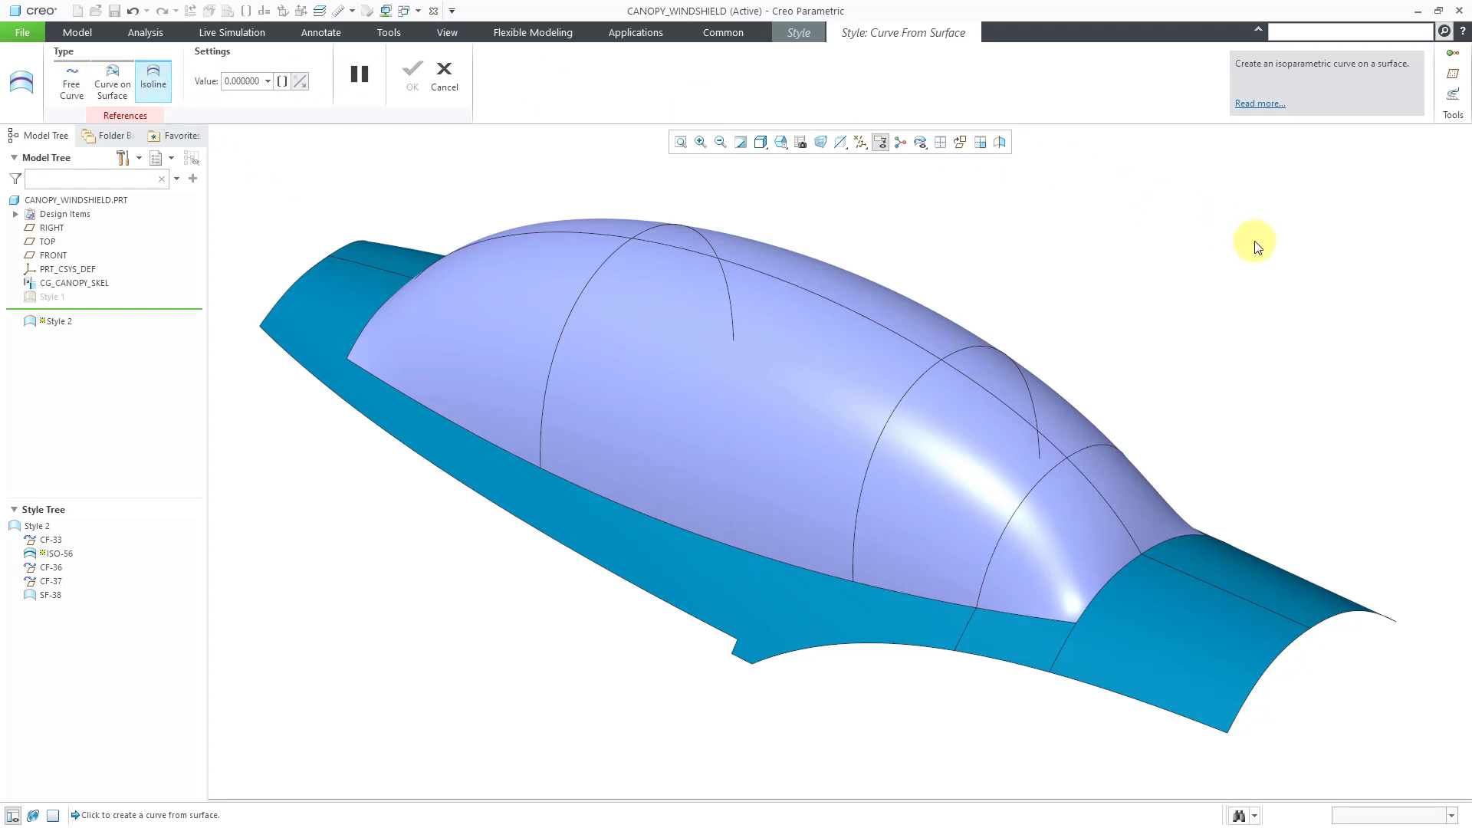
click(965, 479)
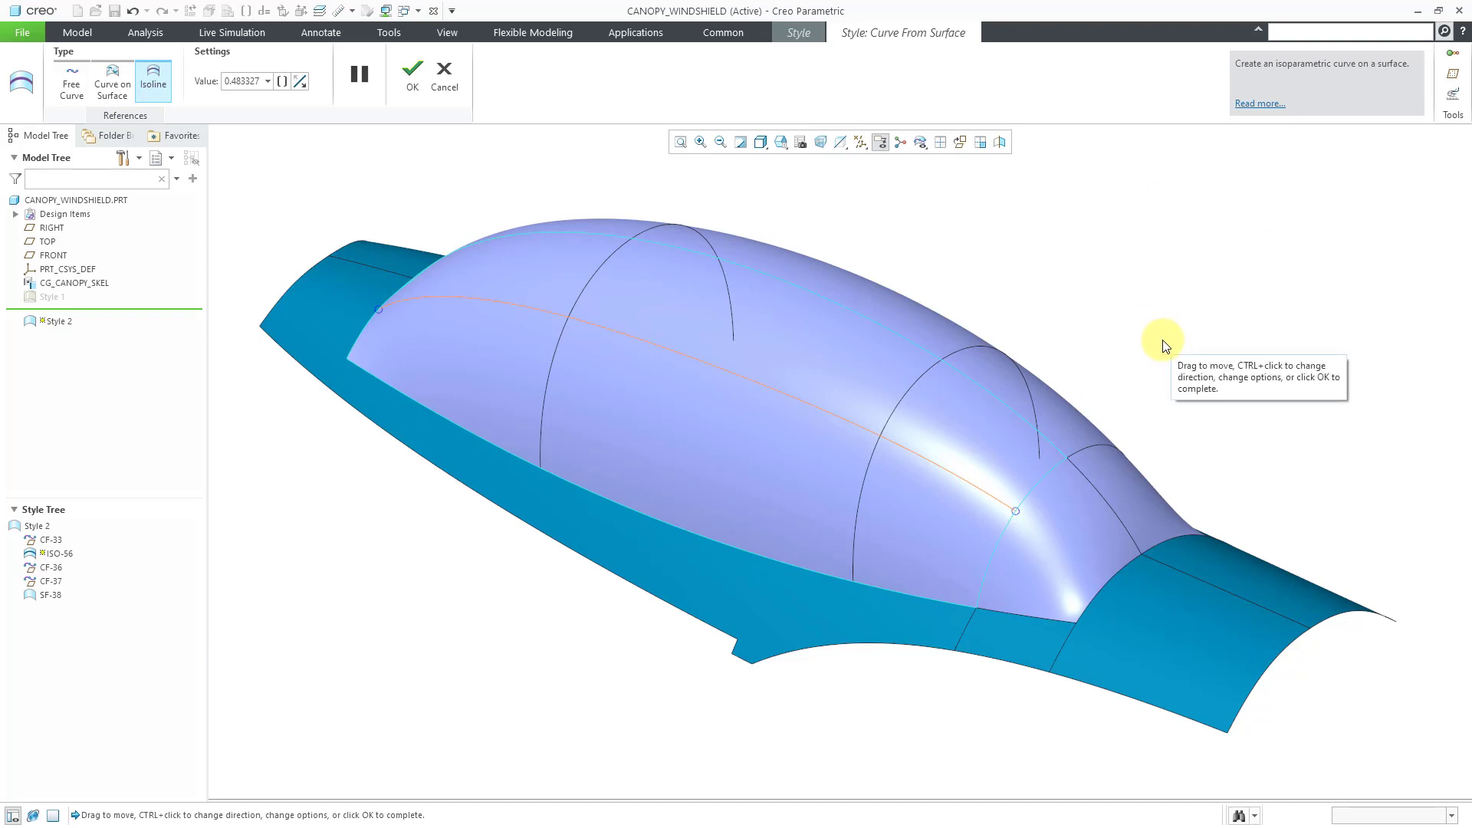
middle_drag(1141, 338, 1128, 334)
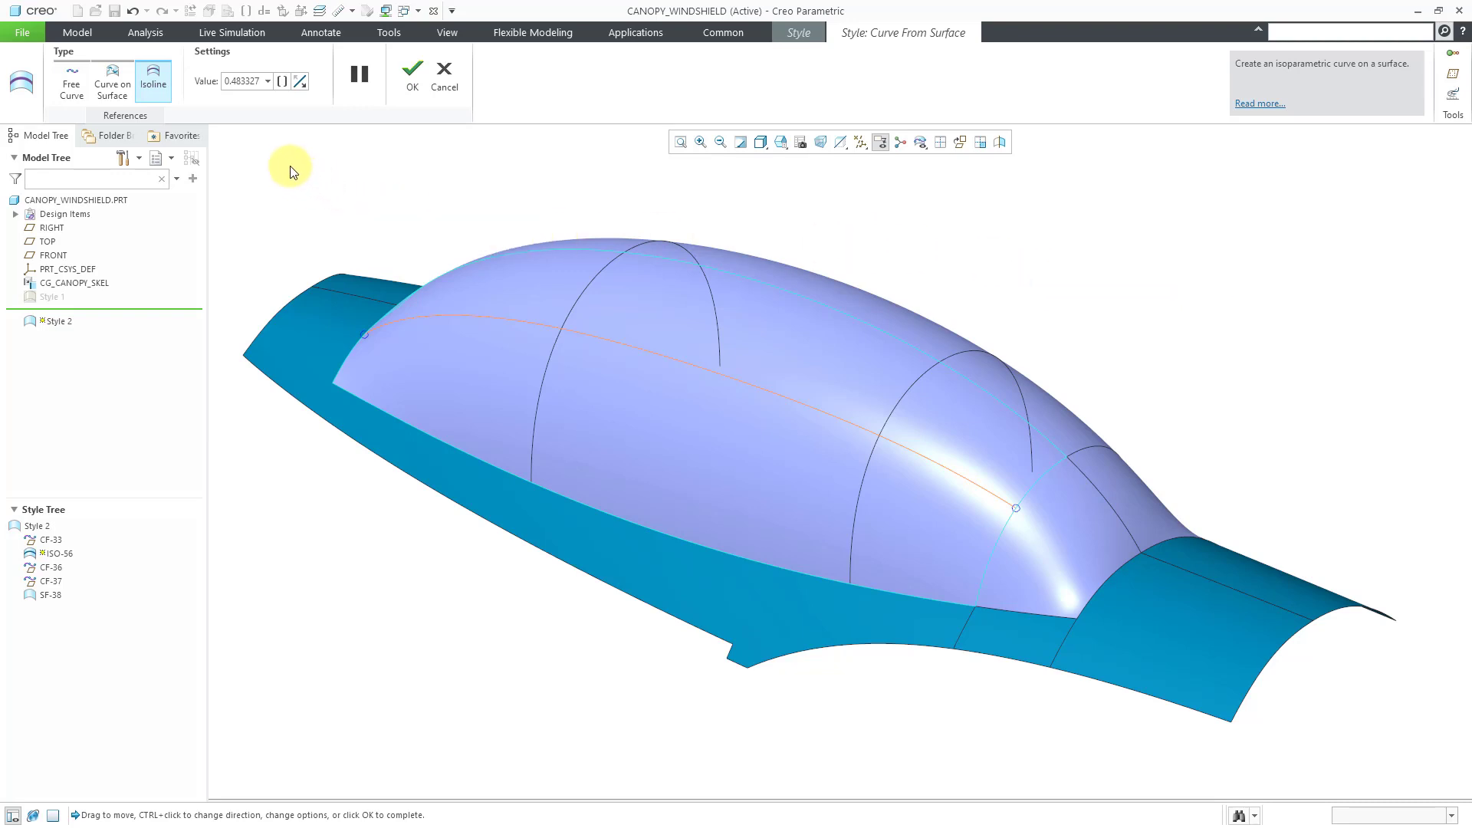
Set the isoline parameter value to .2, then change it to .8
double_click(252, 83)
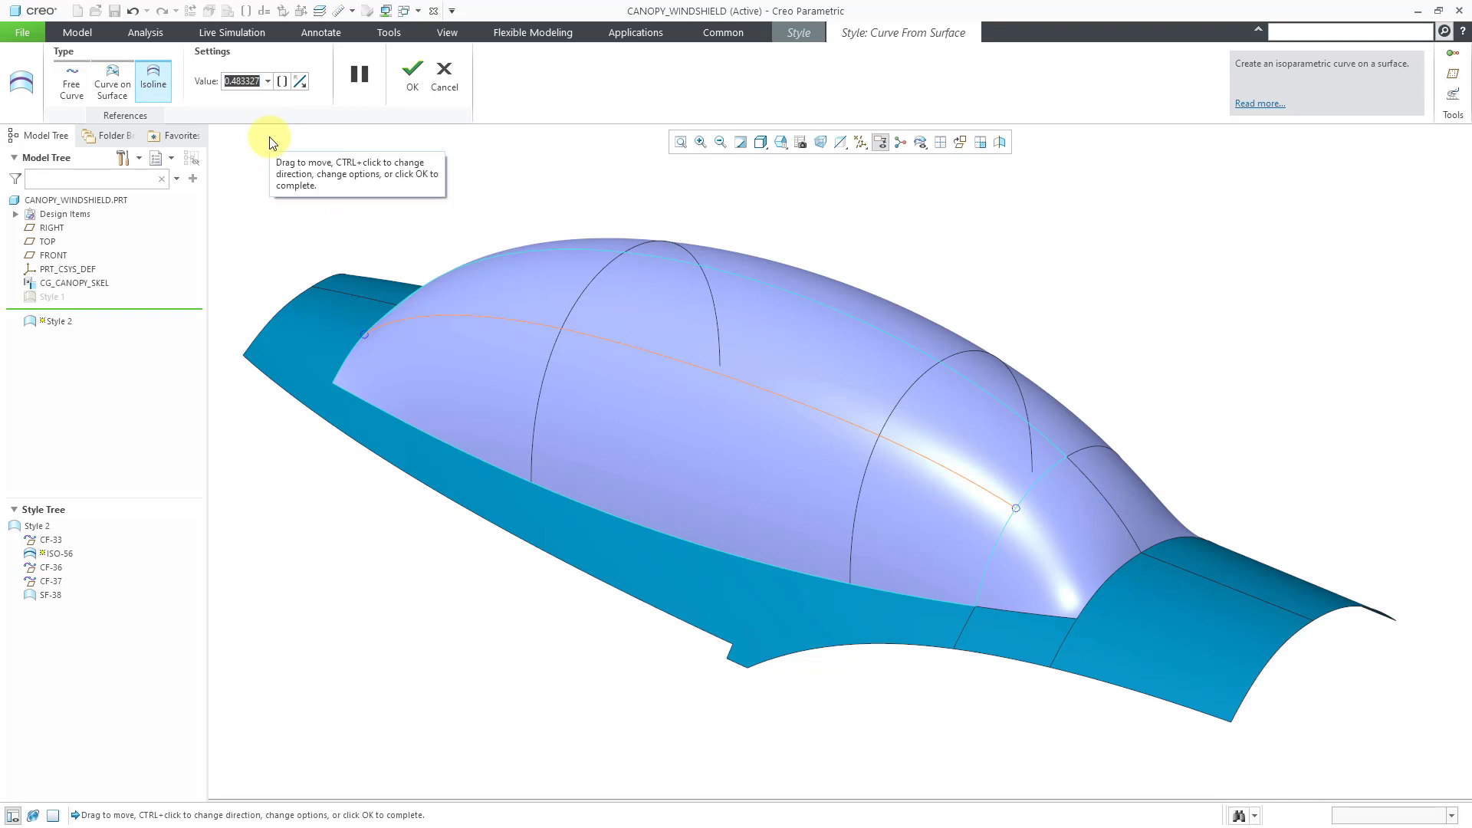
text(.2)
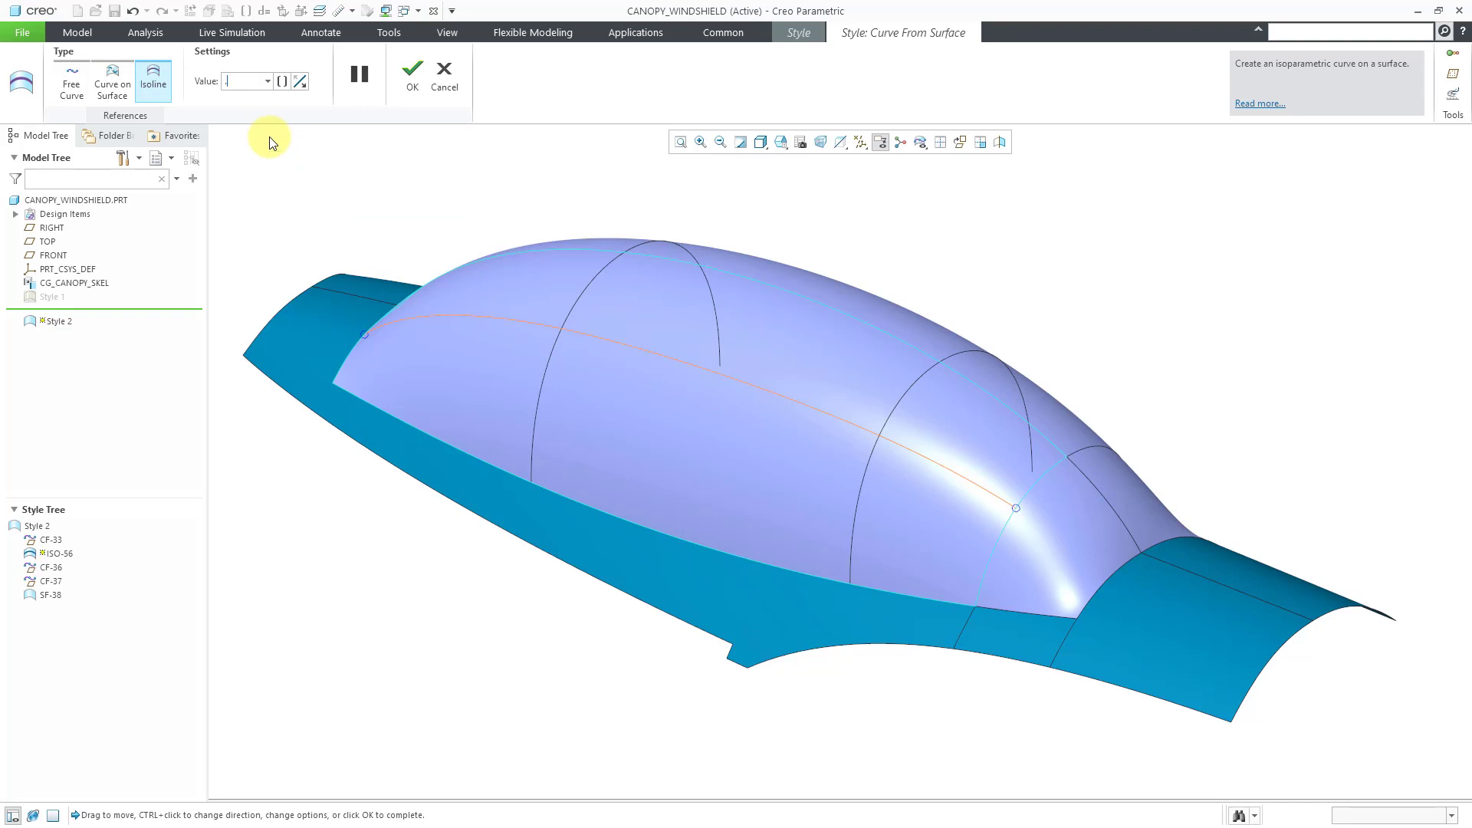
key(Return)
double_click(254, 81)
text(.8)
key(Return)
Flip the isoline to run across the canopy at value .2 and confirm it as ISO-56
click(304, 82)
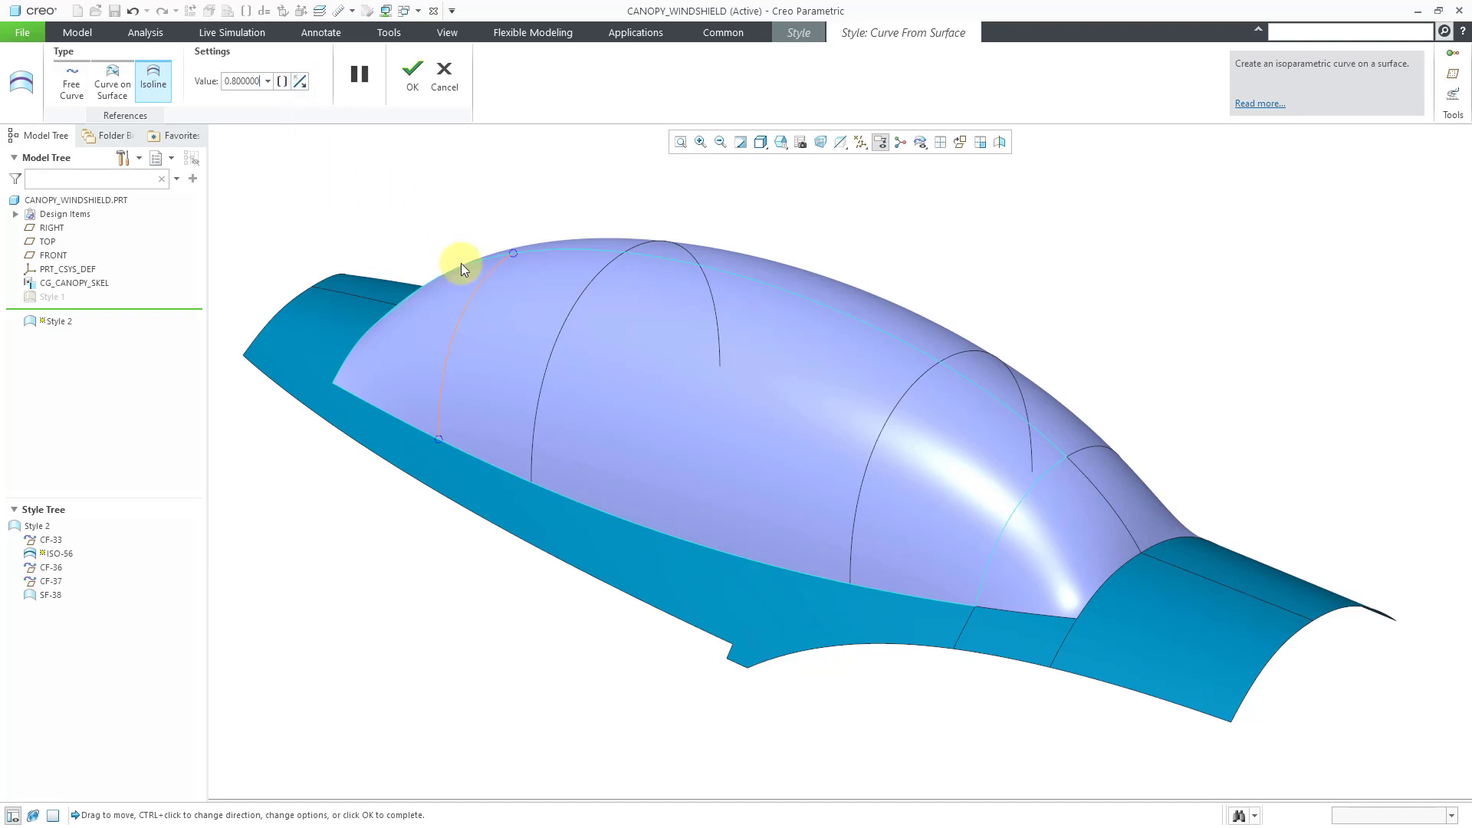
double_click(244, 80)
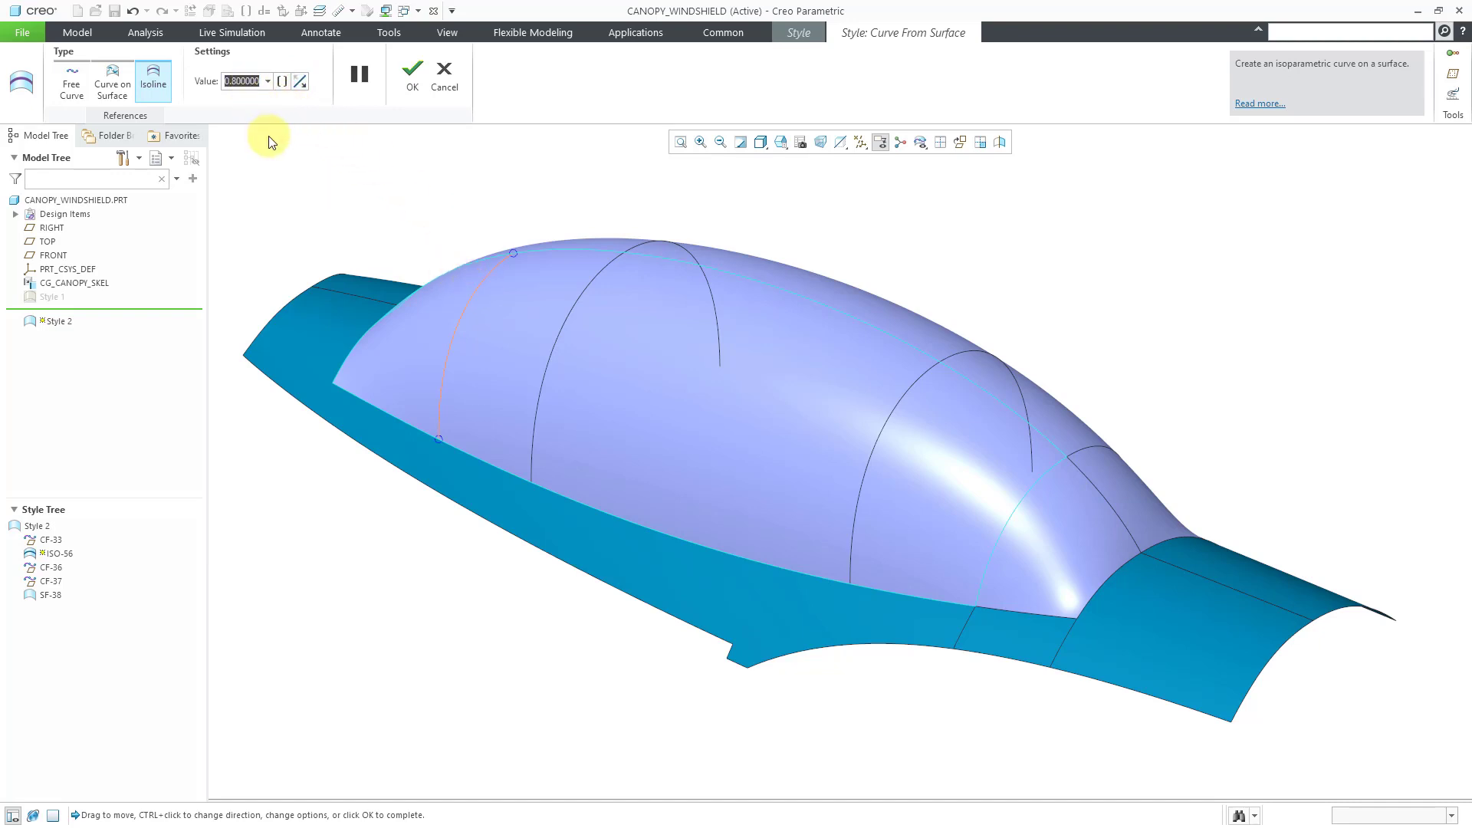
text(.2)
key(Return)
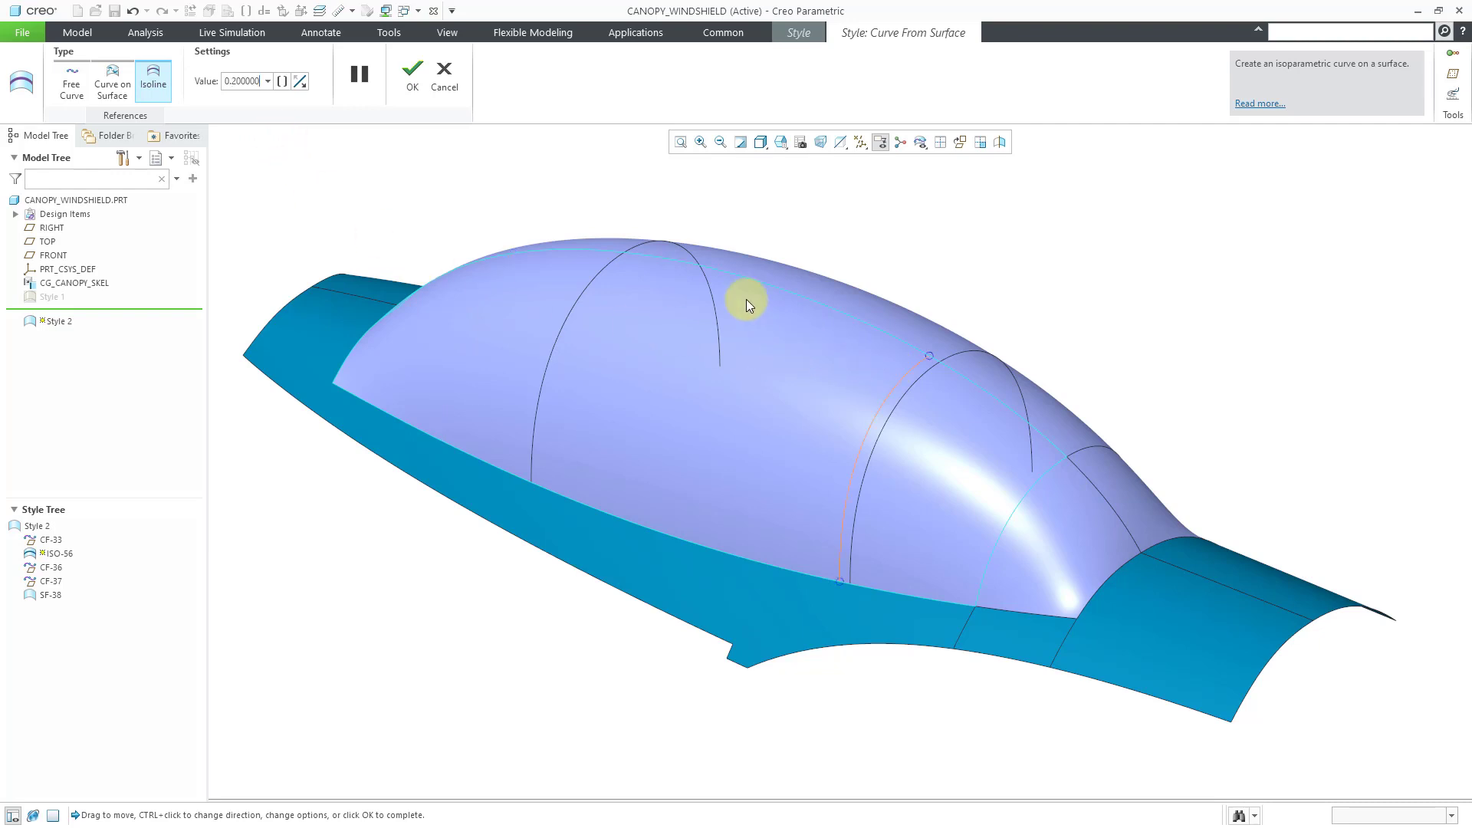
click(413, 86)
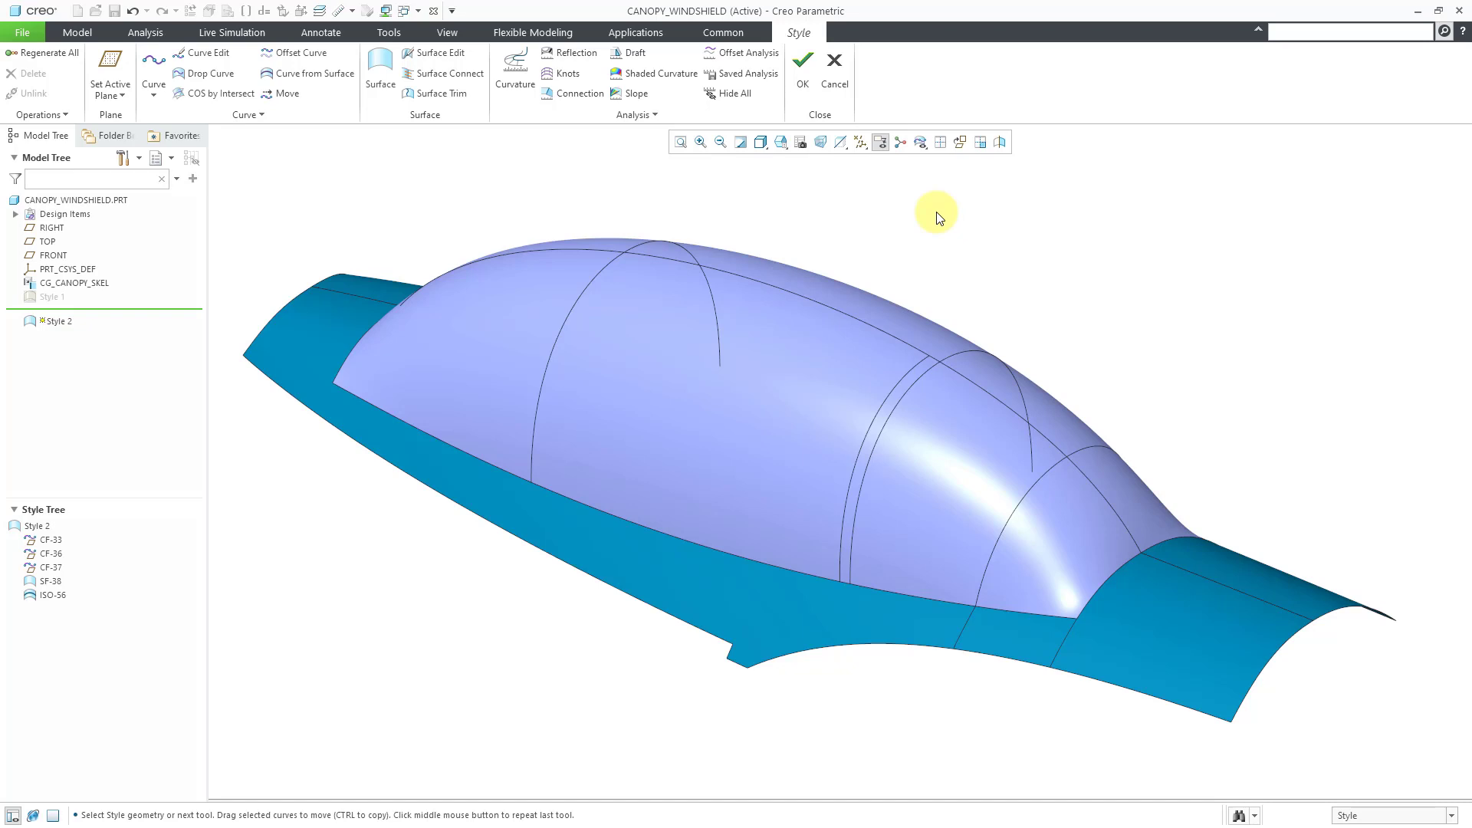
Add an isoline across the teal fuselage surface at value .5 and confirm it as ISO-57
click(319, 79)
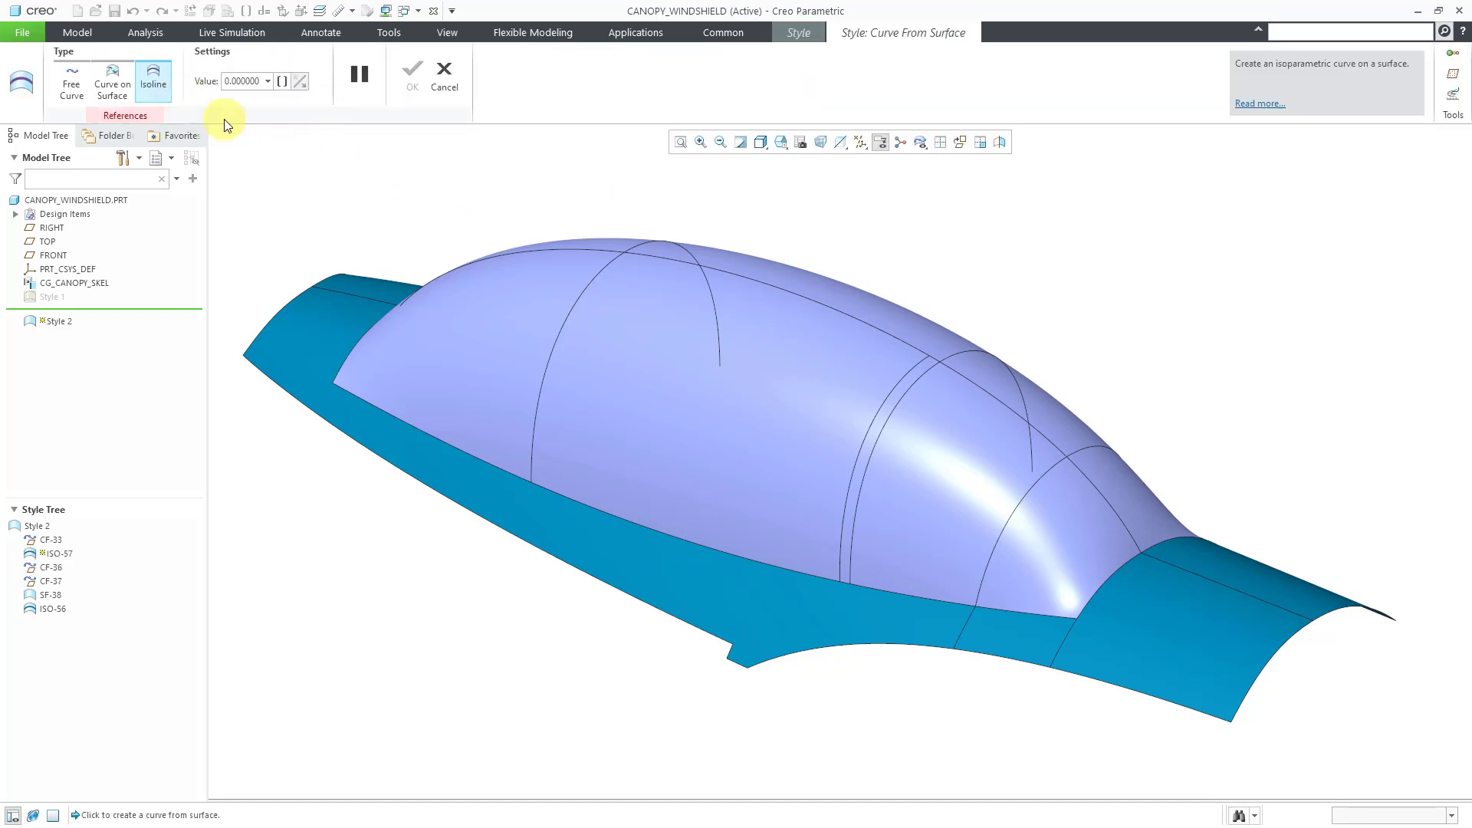
click(1180, 645)
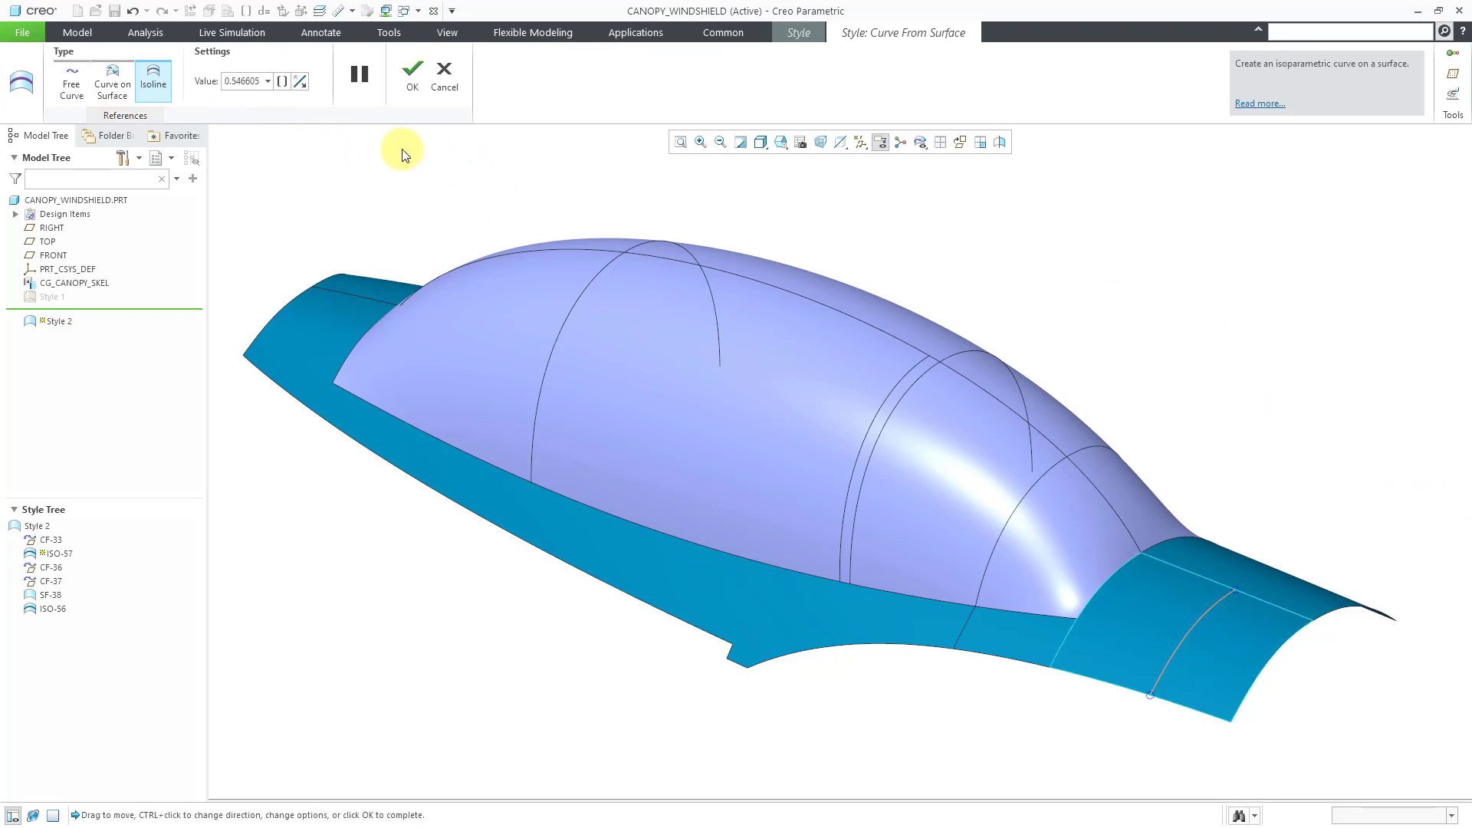
click(303, 81)
click(302, 82)
double_click(242, 80)
text(5)
key(Return)
click(410, 79)
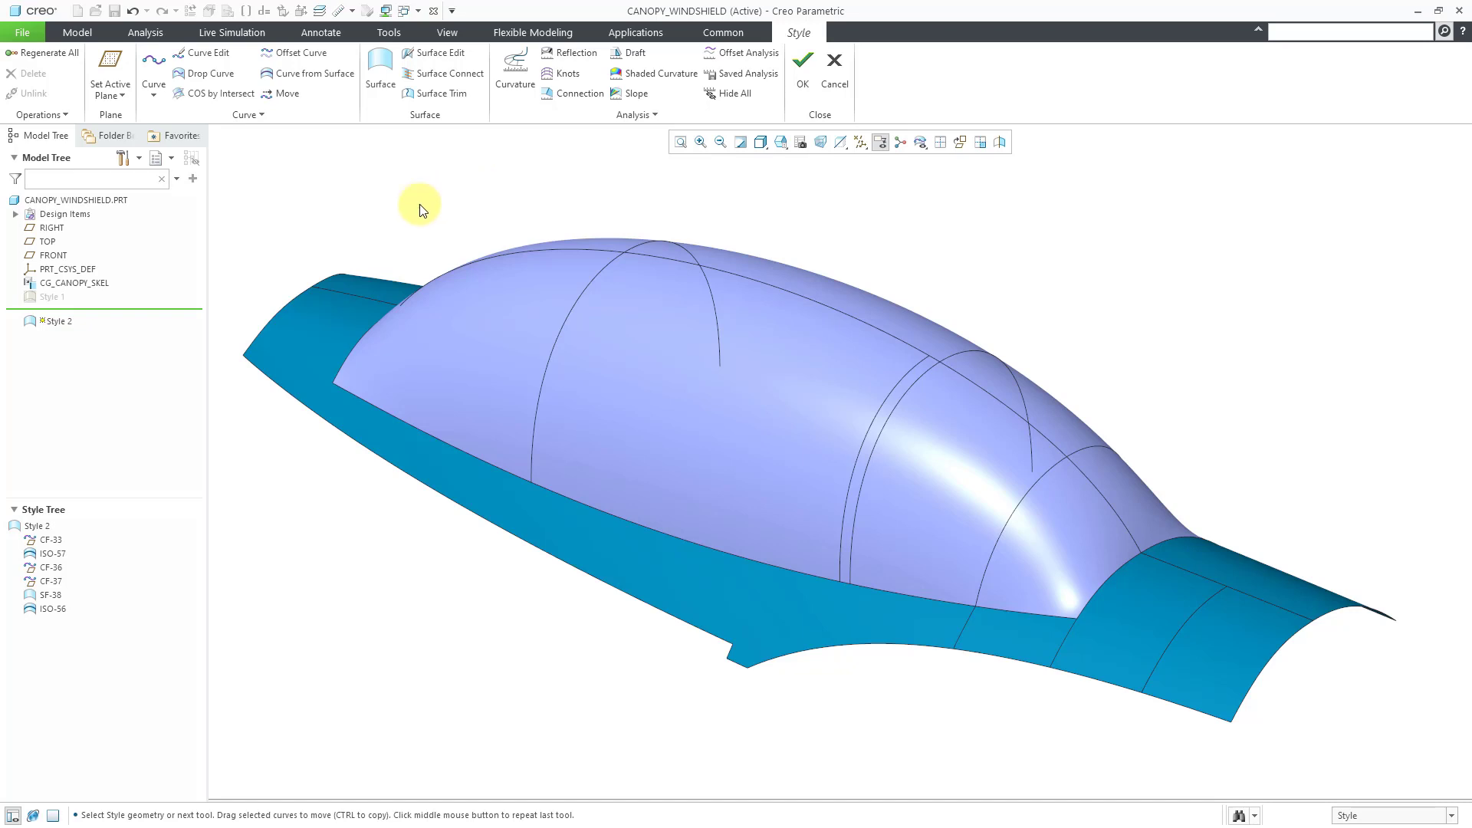
Delete ISO-56 and ISO-57 from the Style Tree, confirming each, and begin another Curve from Surface
click(52, 615)
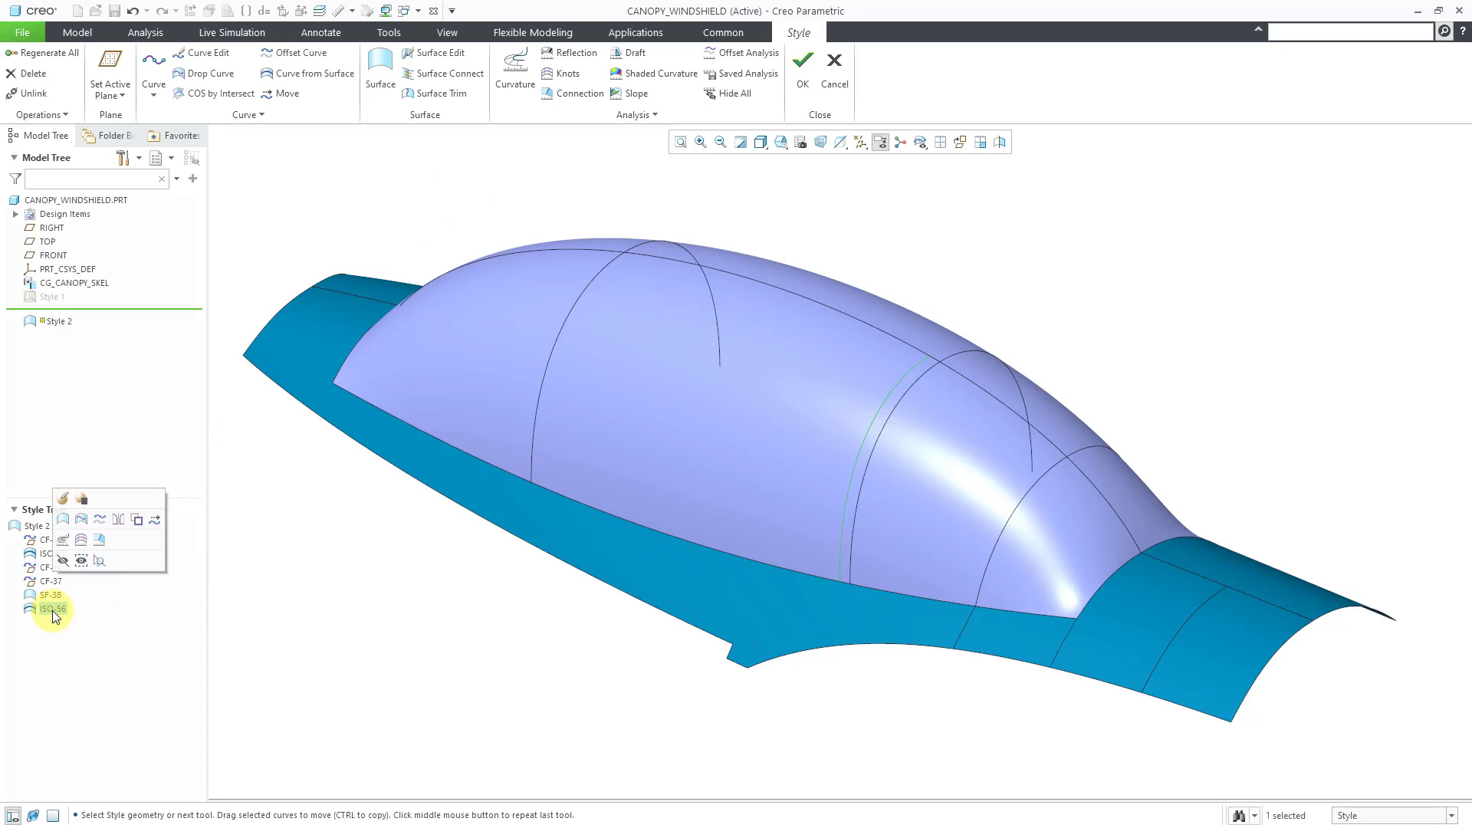
right_click(52, 614)
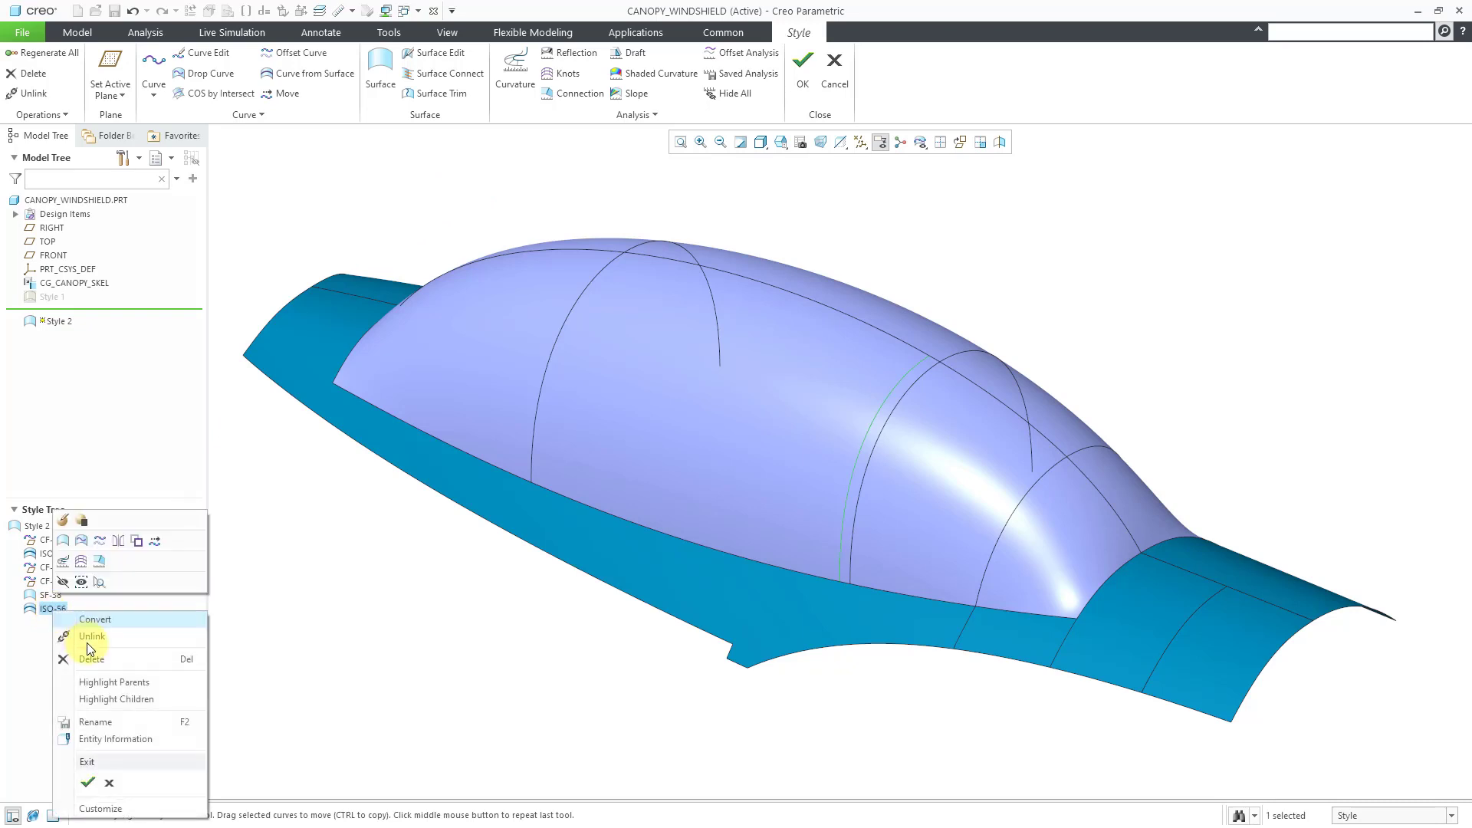
click(93, 660)
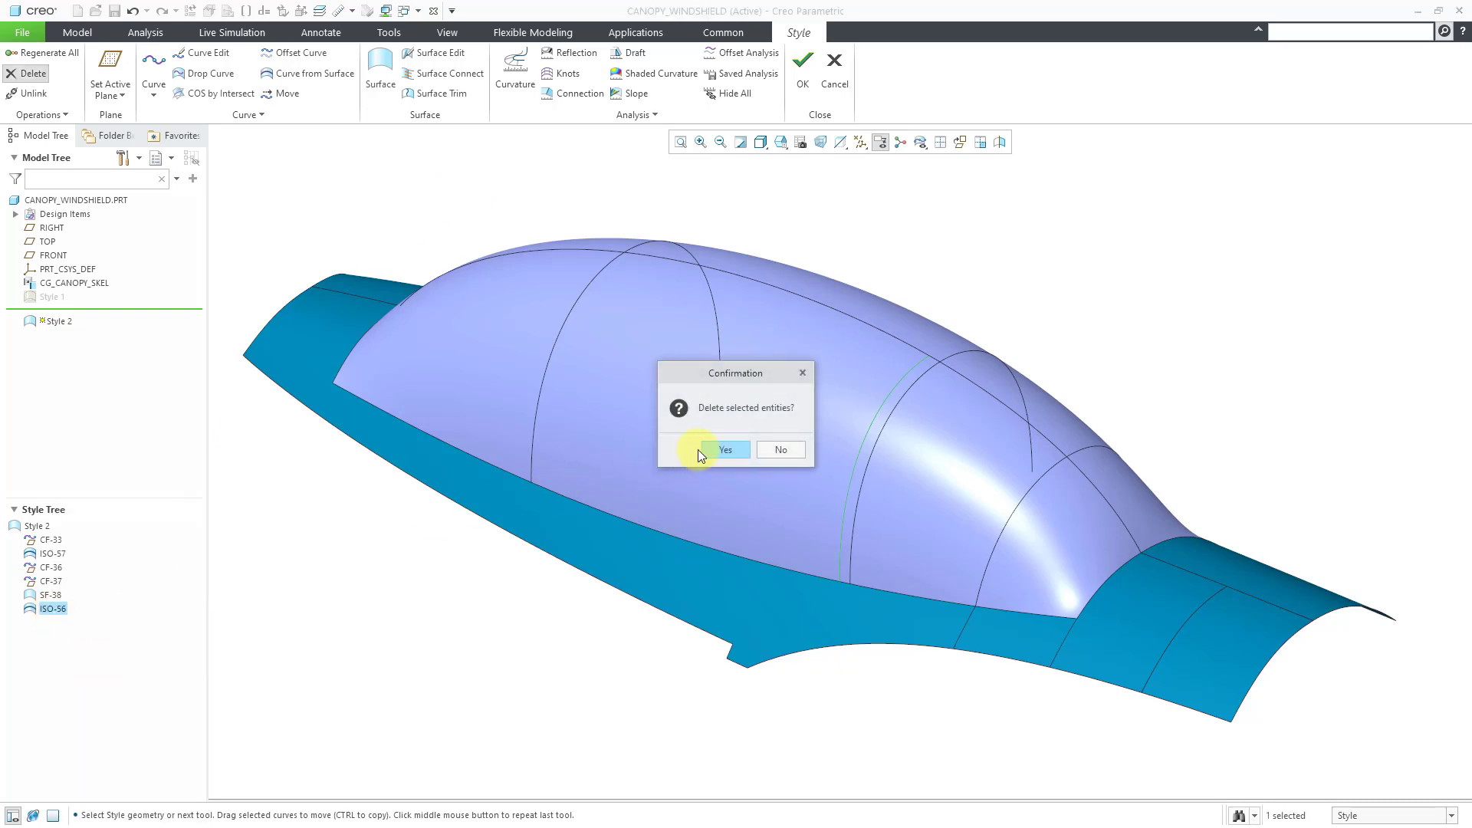
click(725, 448)
click(51, 554)
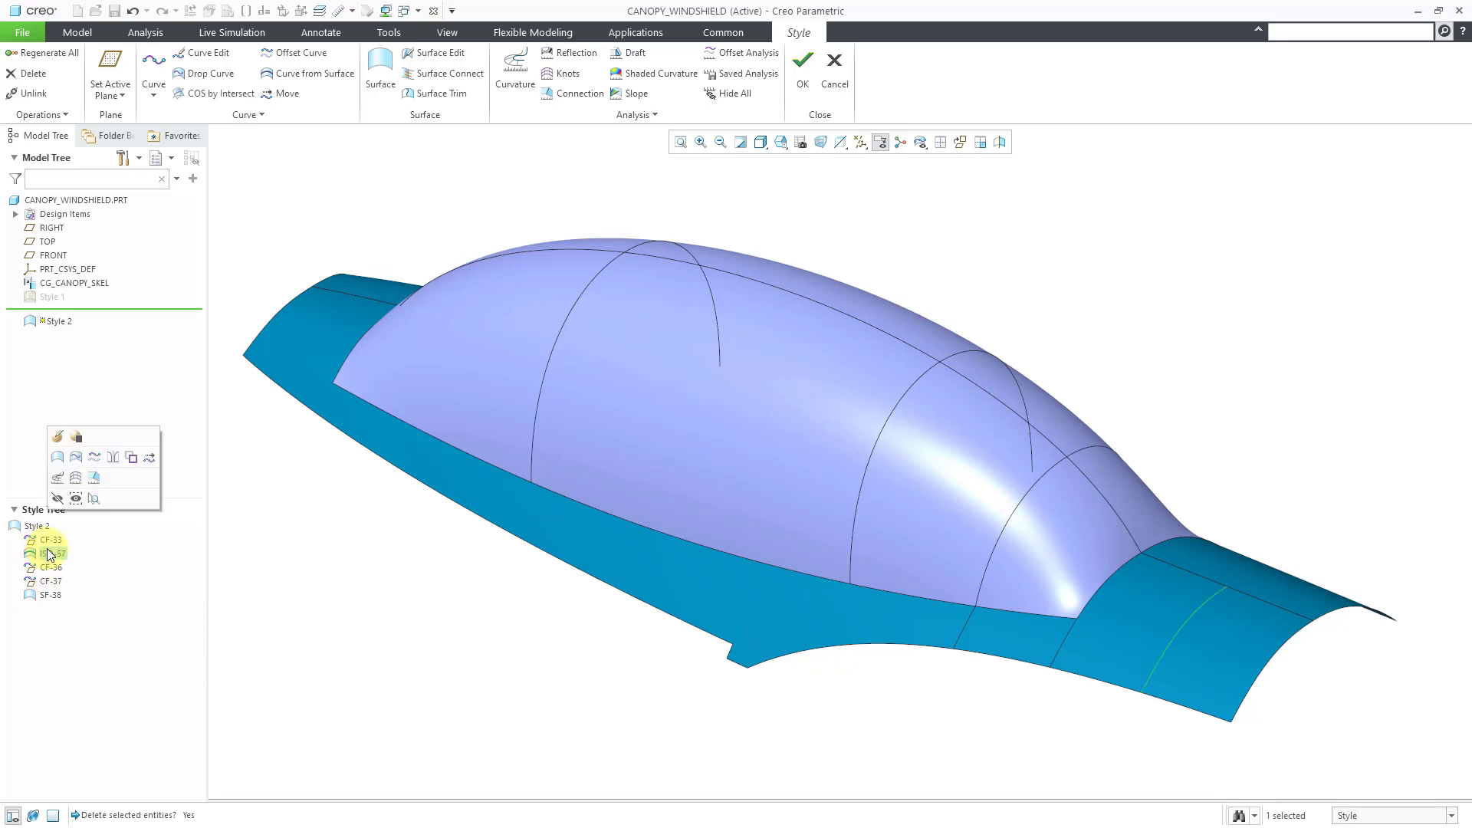
right_click(51, 552)
click(85, 601)
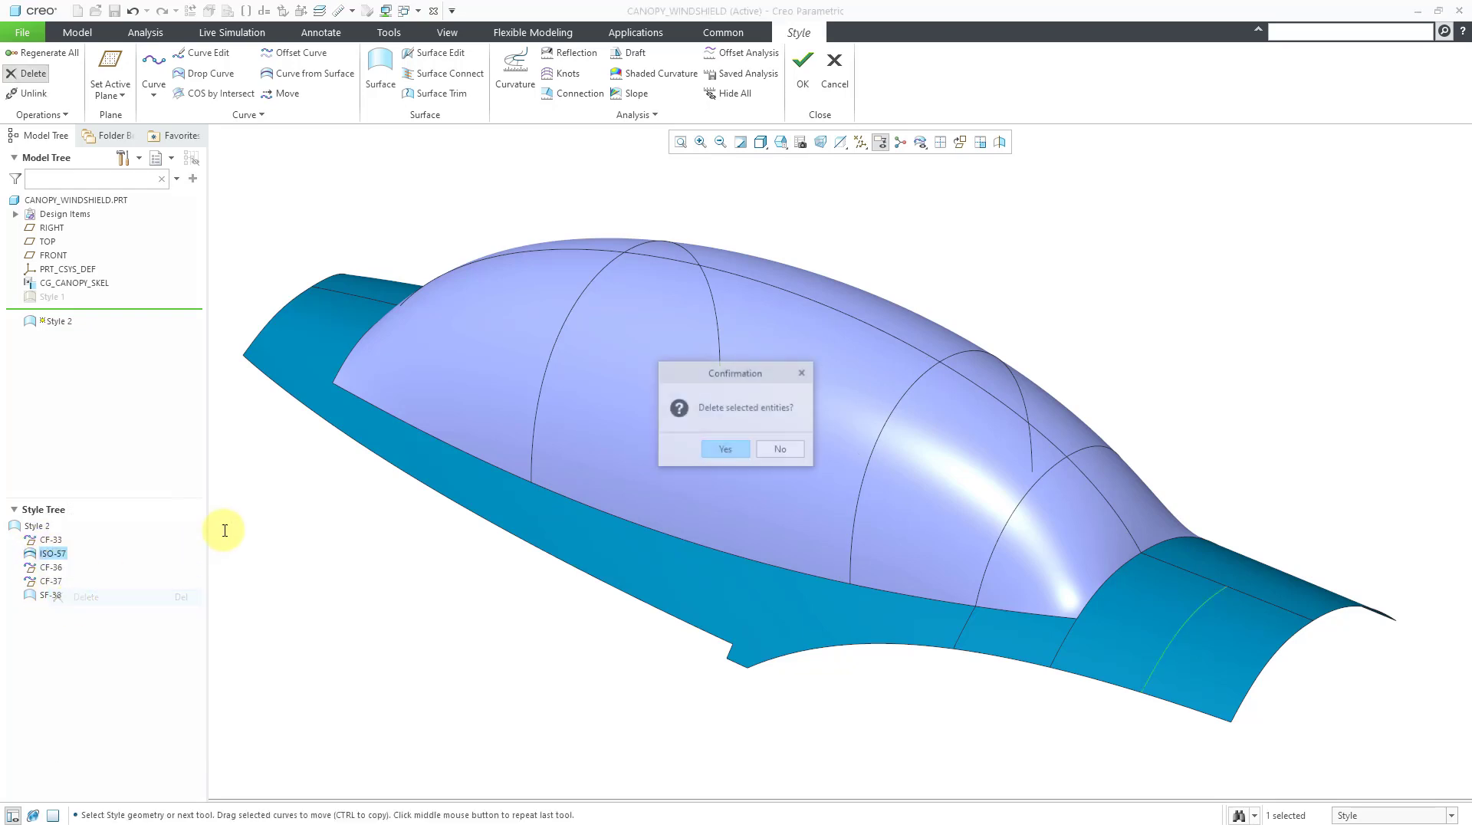
click(725, 449)
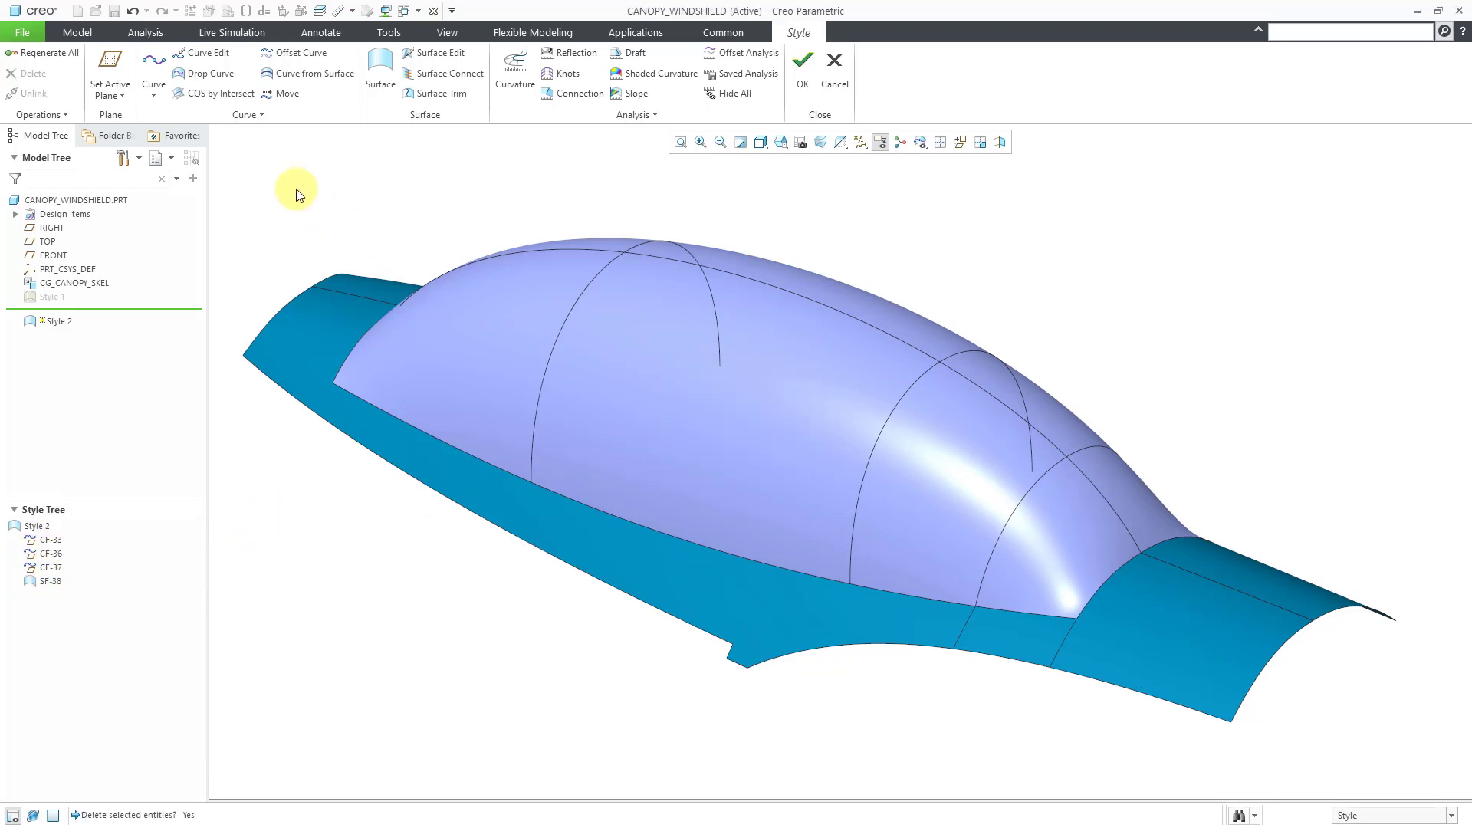
click(328, 72)
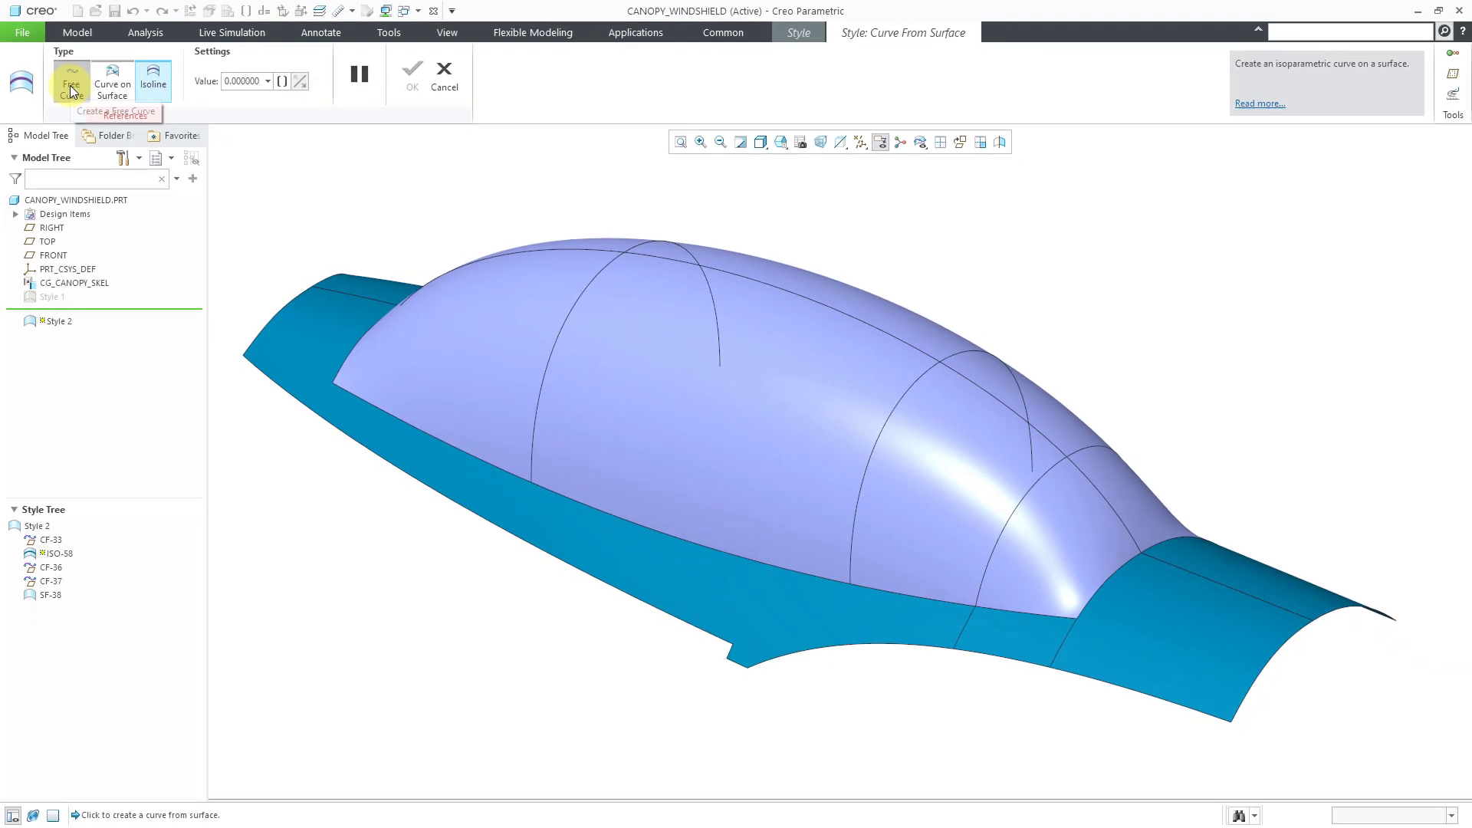
Create a Free Curve type curve across the fuselage surface
click(70, 86)
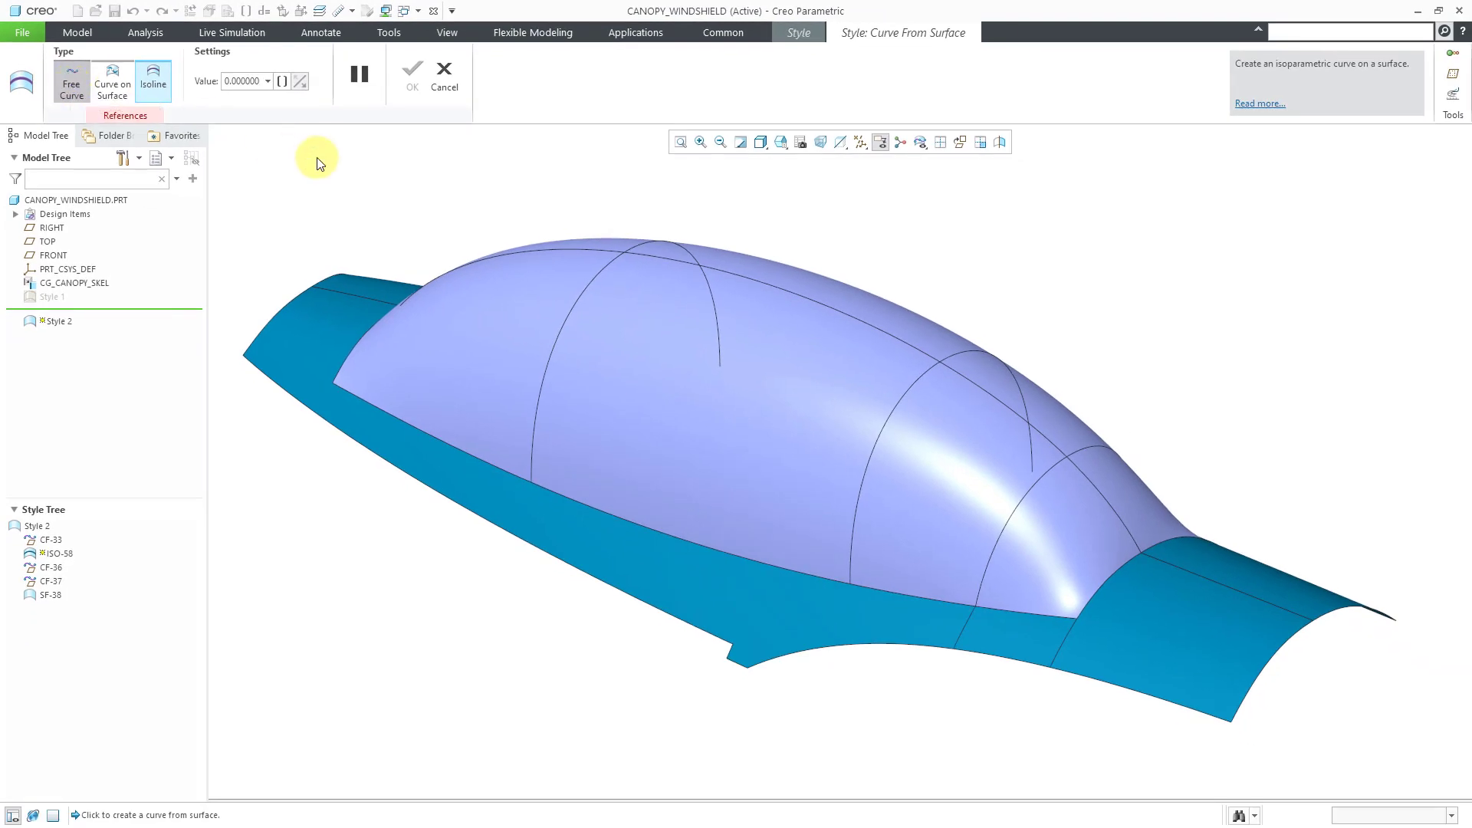
click(1186, 634)
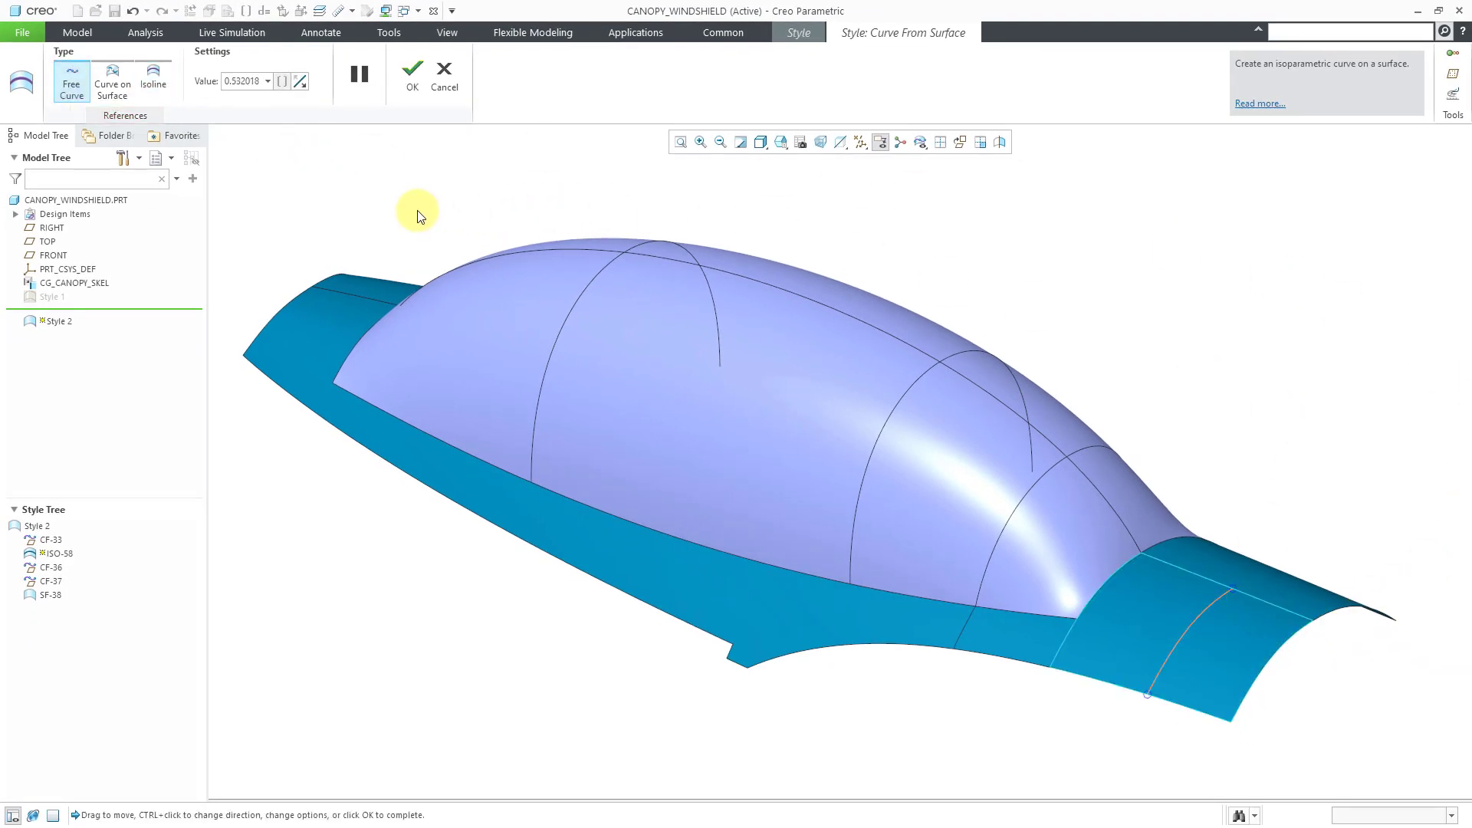
click(414, 78)
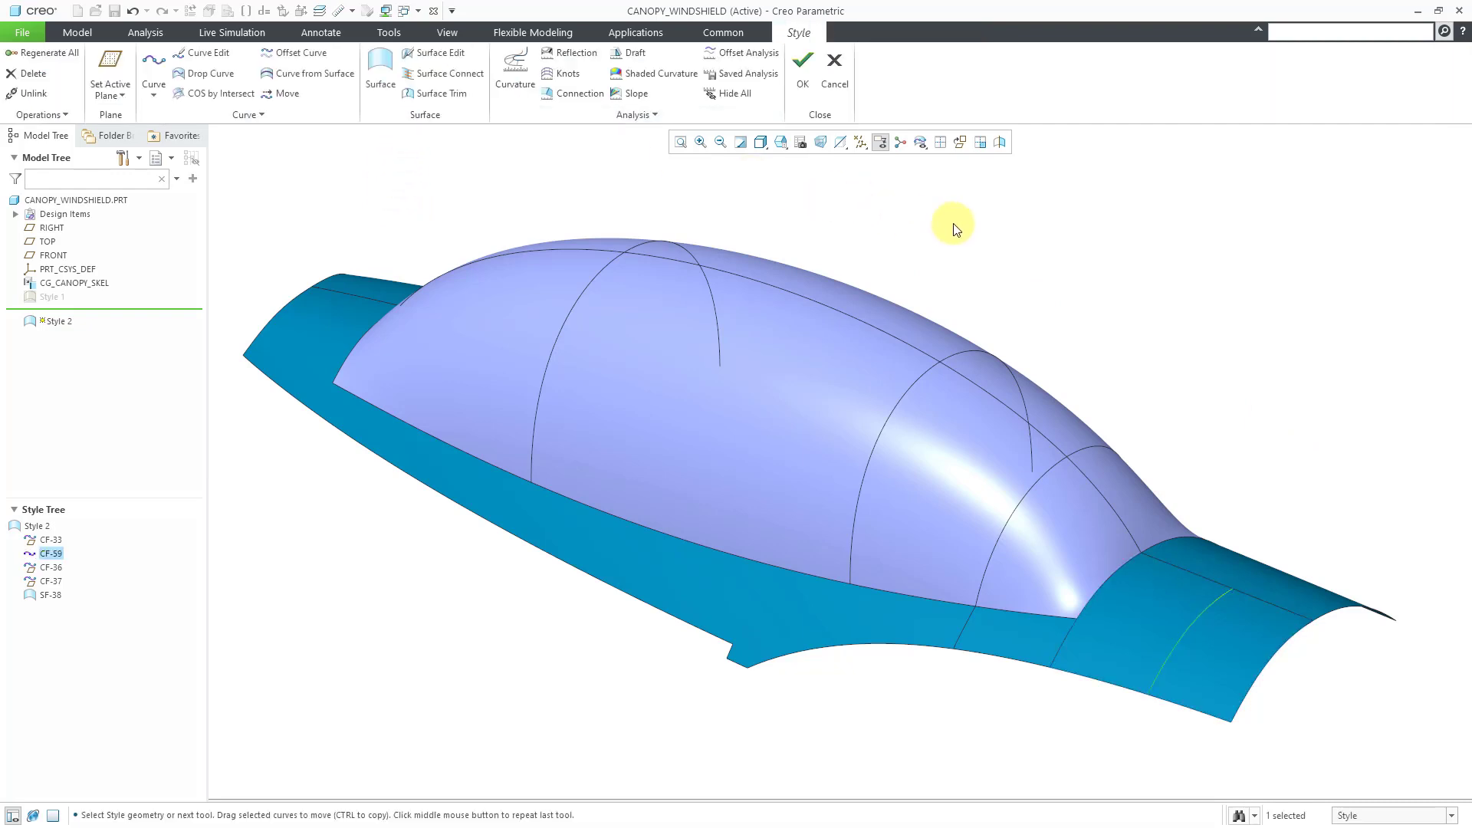
Edit CF-59, dragging two control points outward into a wavy, kinked profile
double_click(1193, 622)
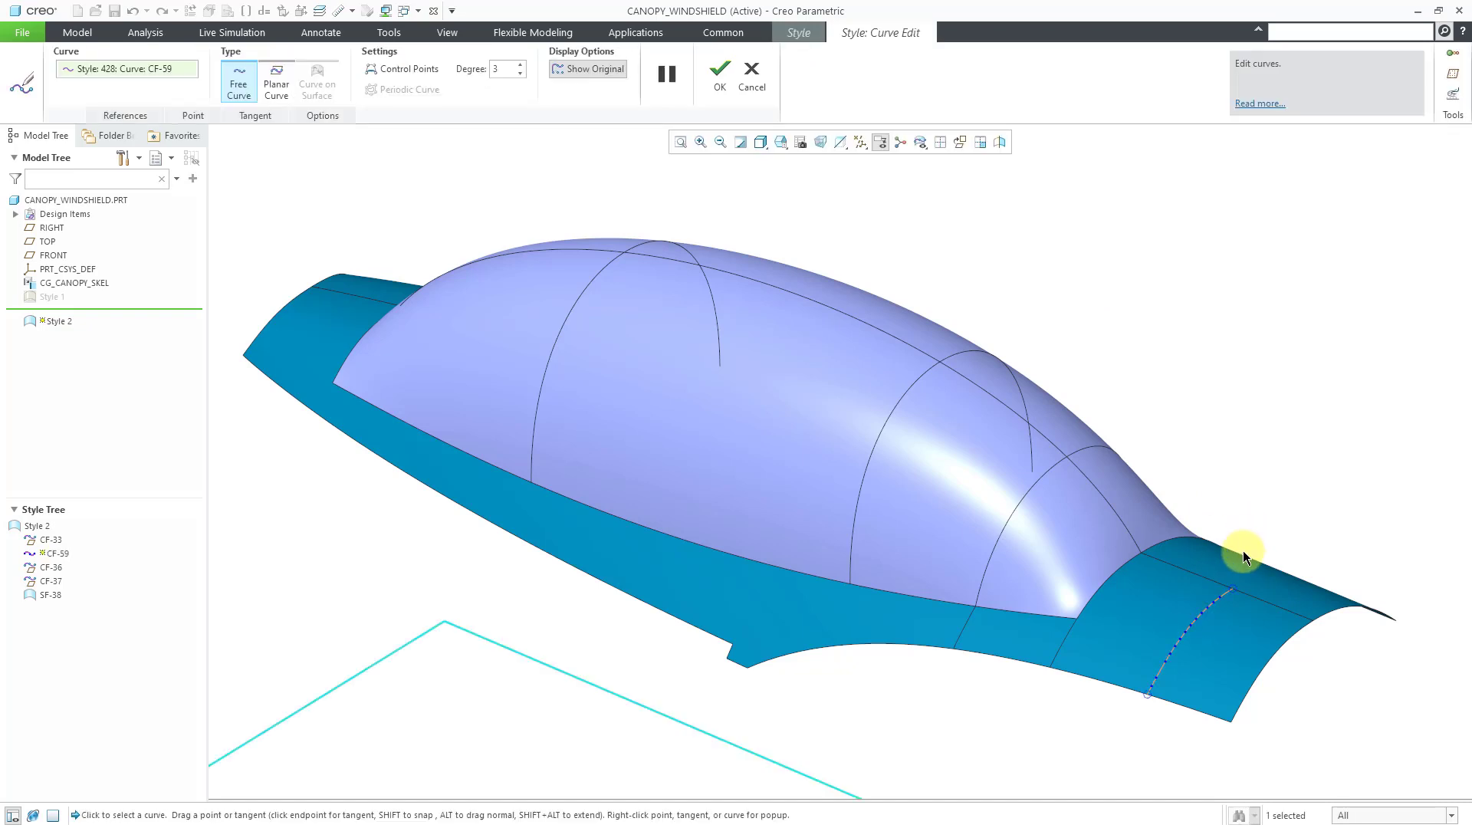
scroll(1215, 598, down, 2)
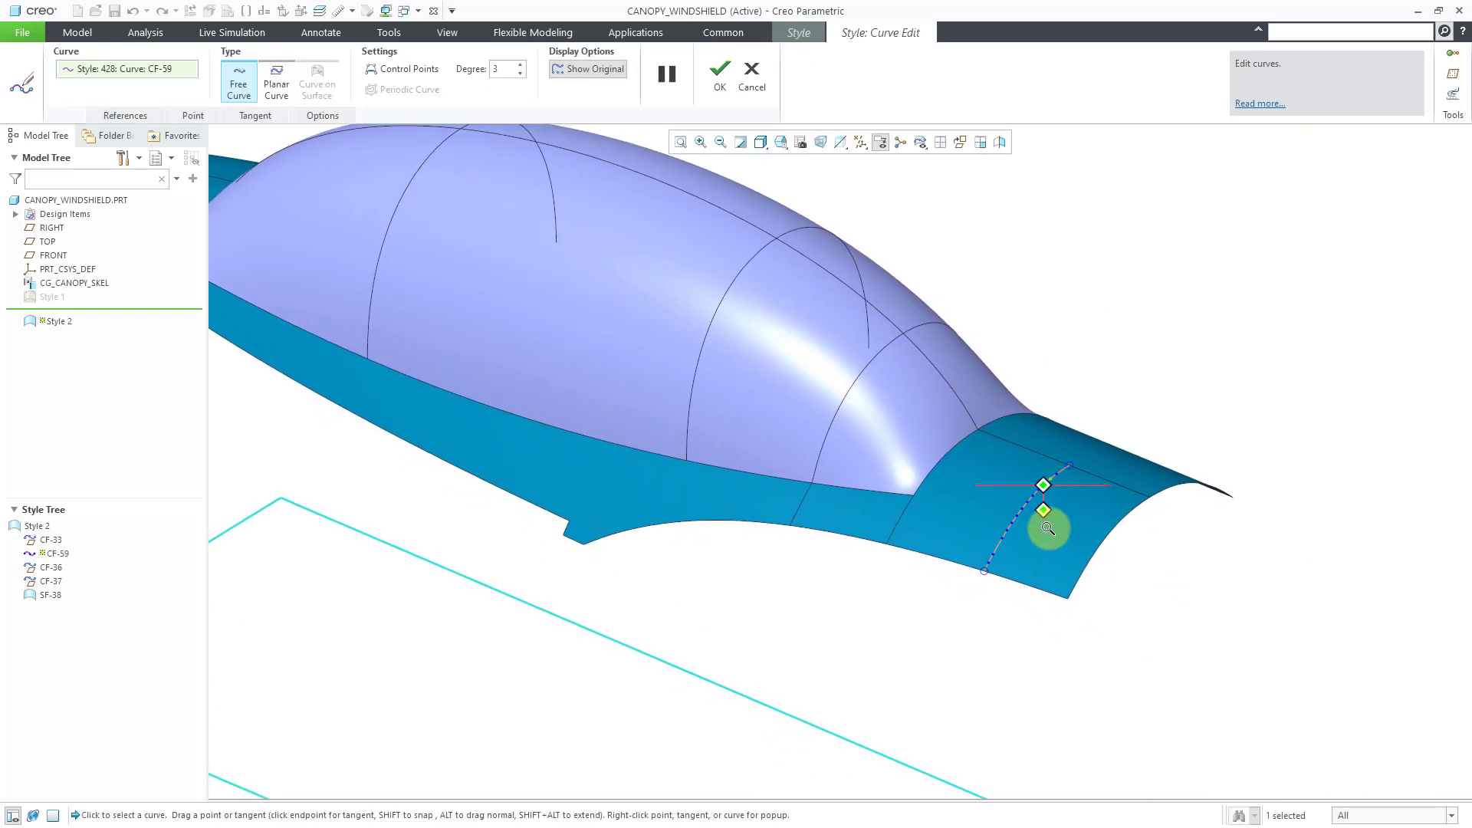
scroll(1048, 539, down, 2)
scroll(1040, 575, down, 2)
scroll(1038, 602, down, 1)
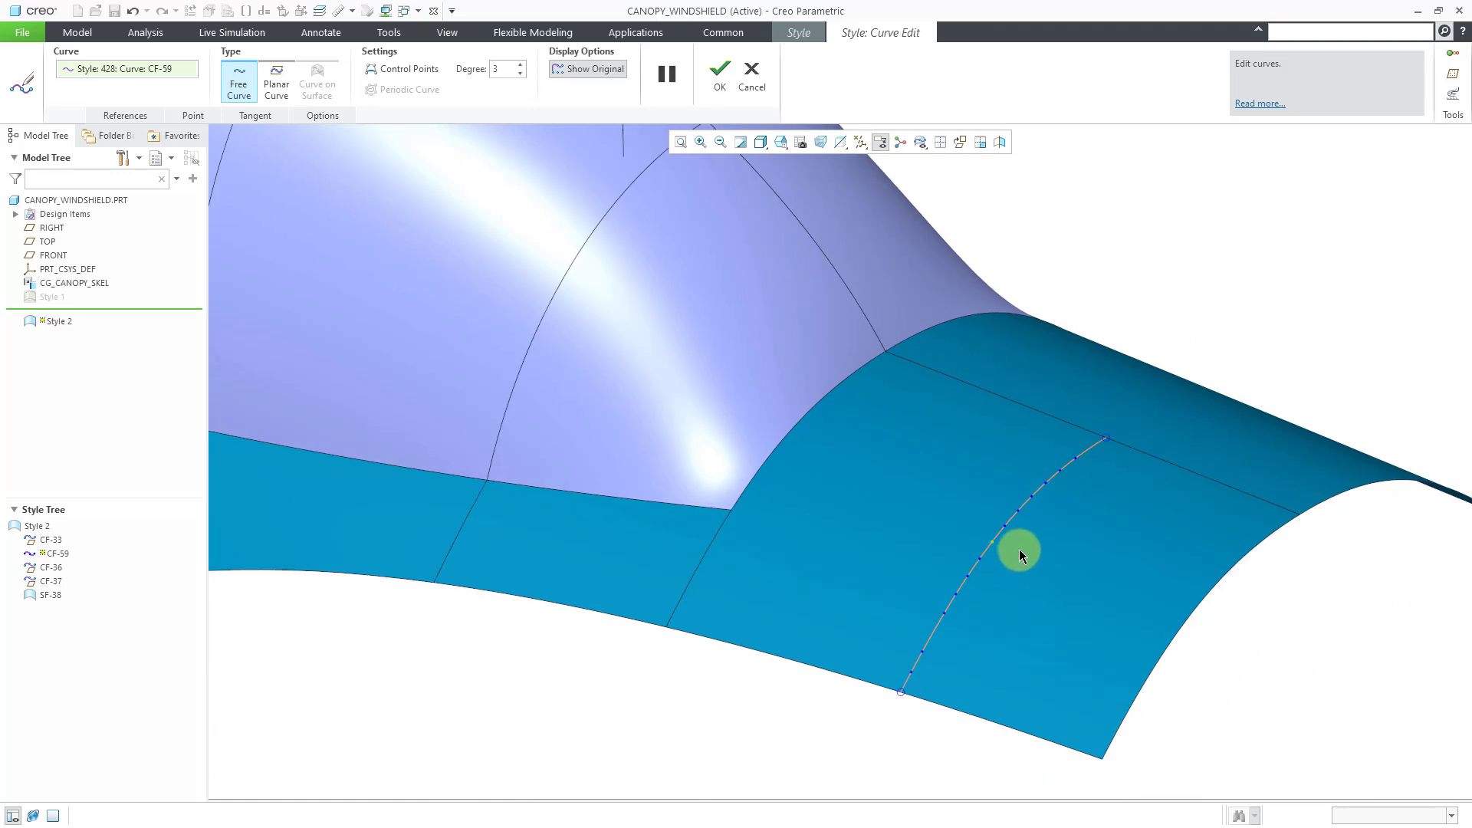
drag(1001, 543, 1027, 557)
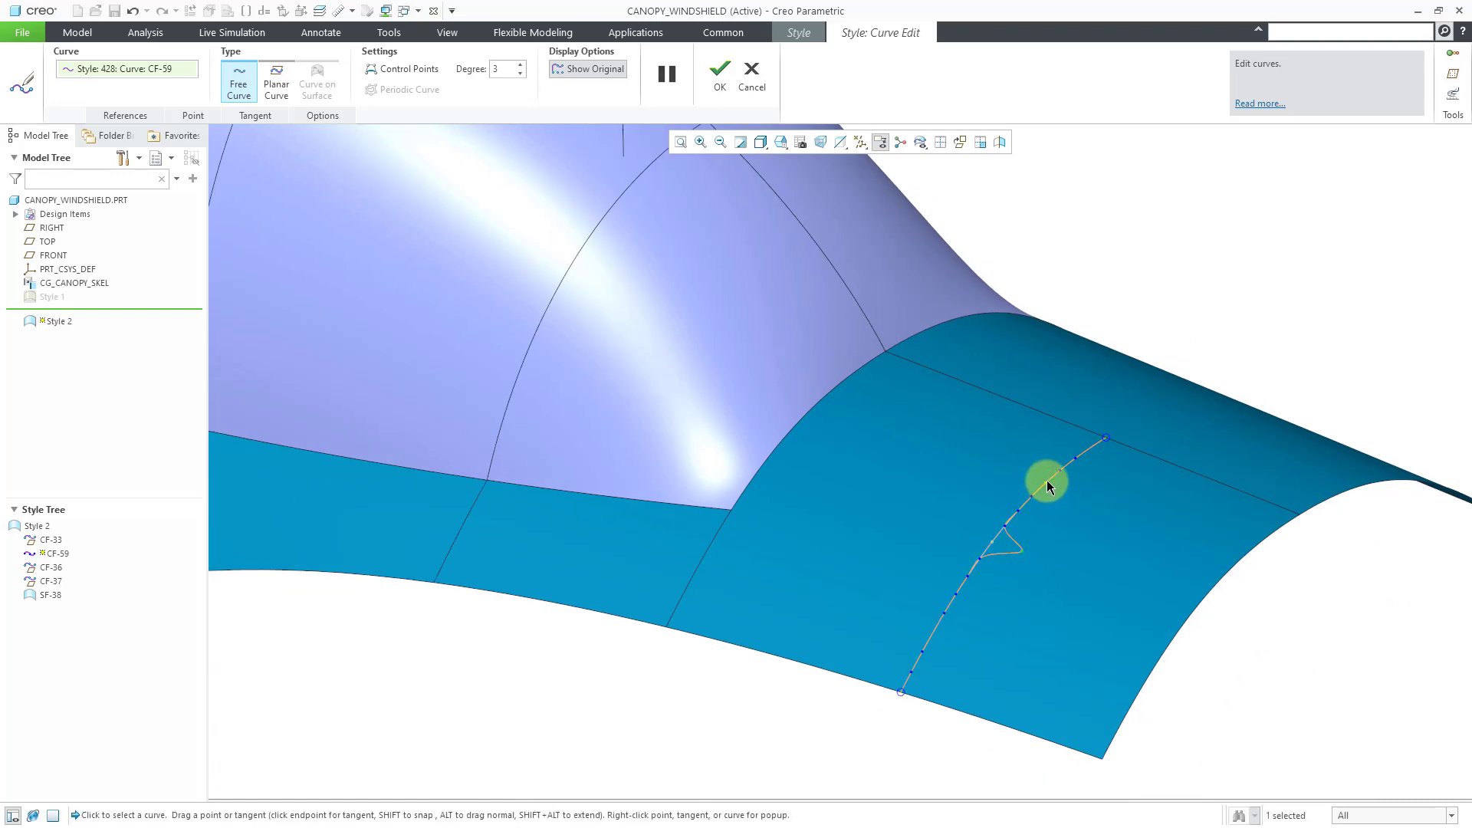
drag(1049, 487, 1020, 470)
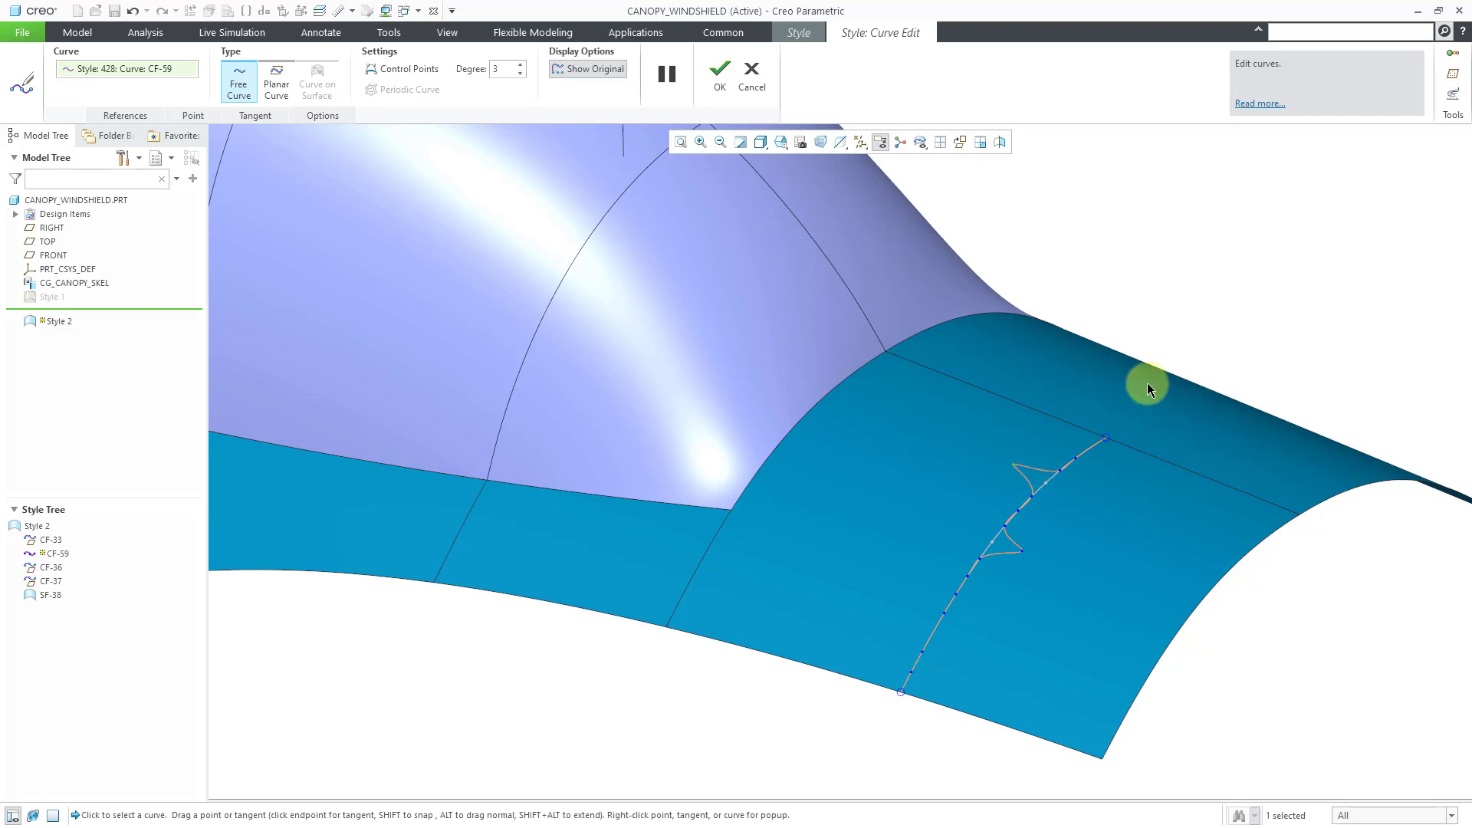
click(718, 76)
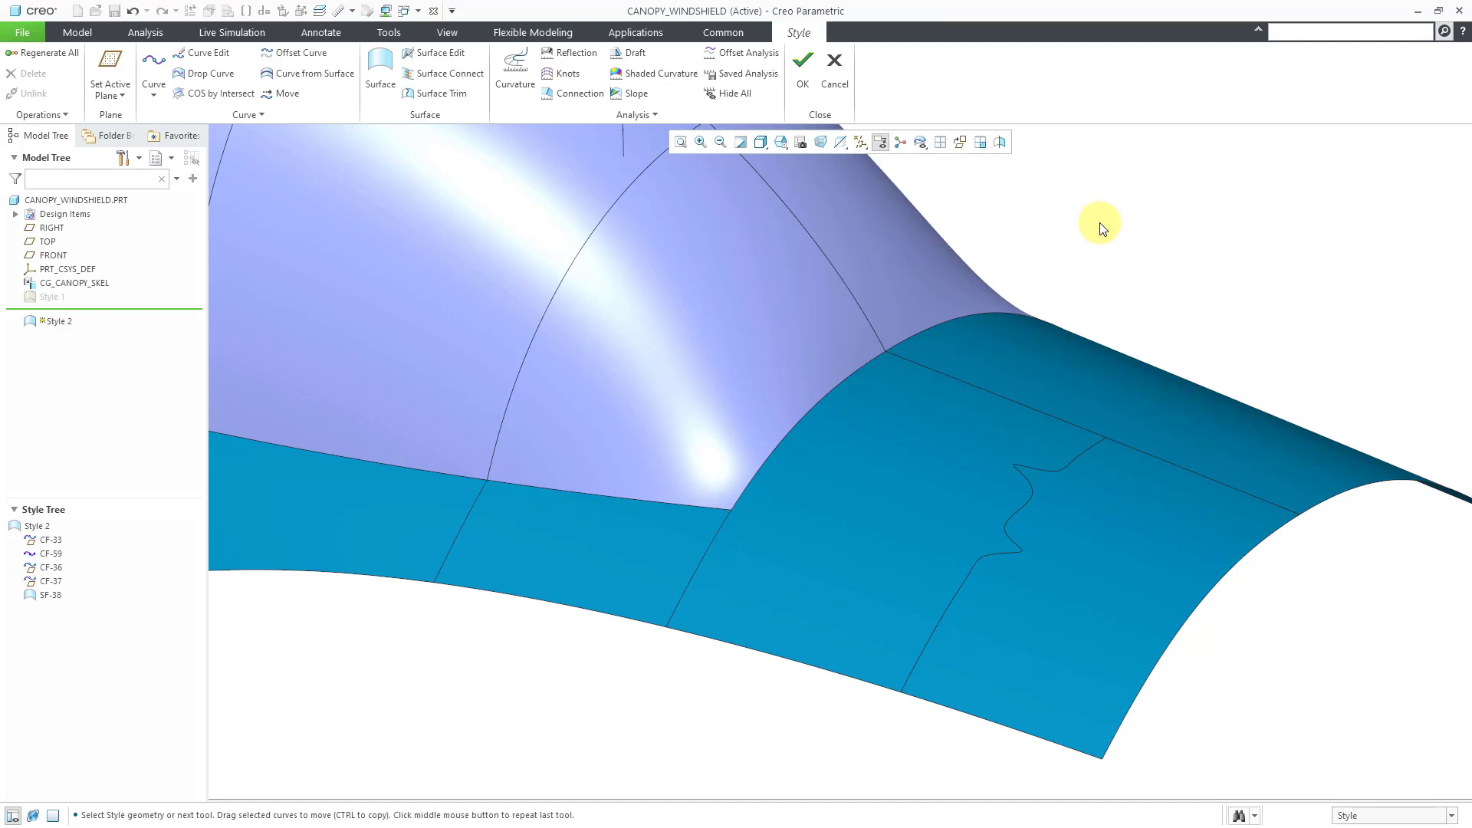
Create a Curve on Surface type curve CF-62 on the fuselage surface, right of the wavy curve
click(308, 75)
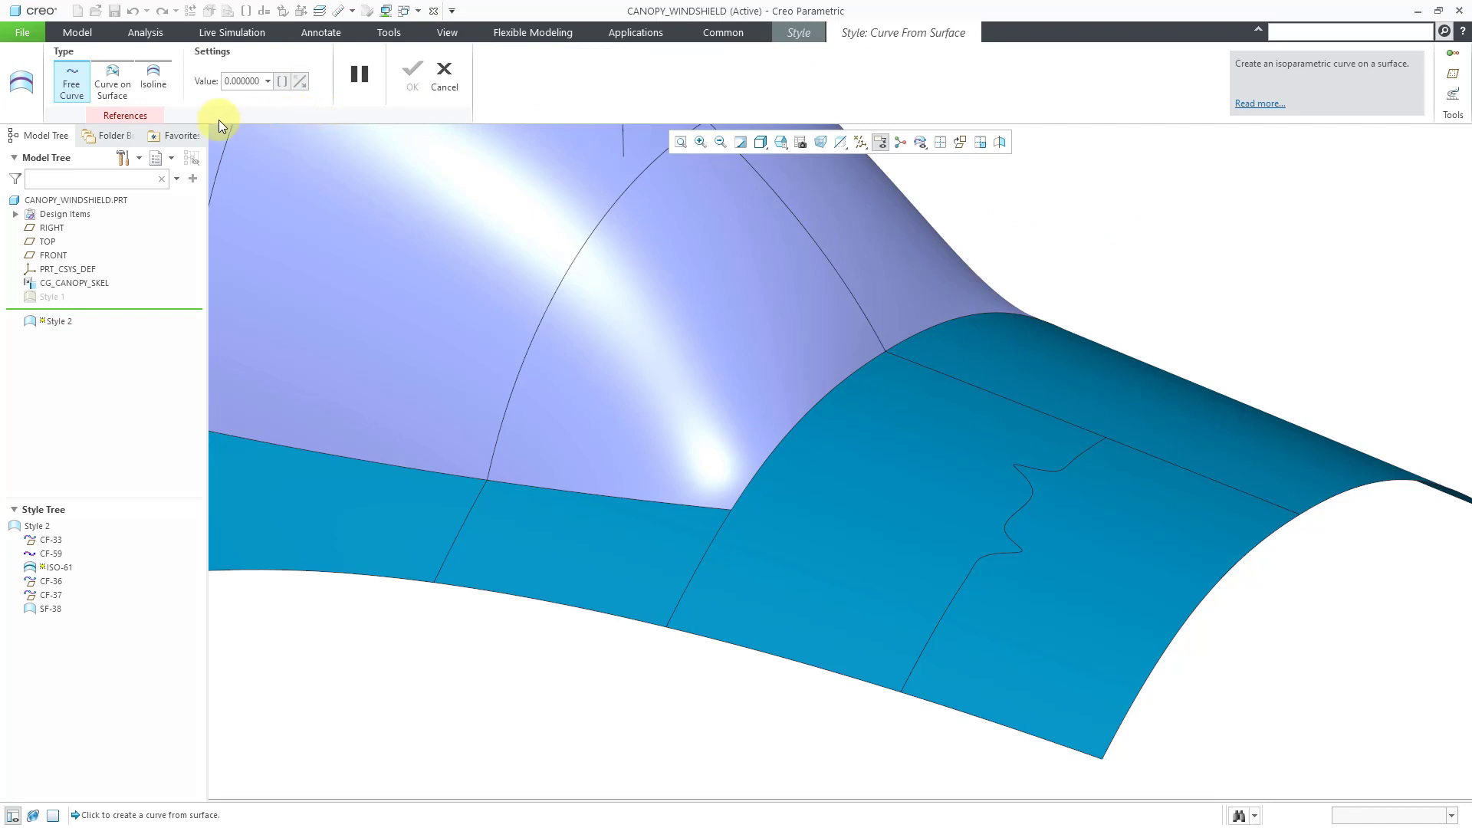
click(119, 95)
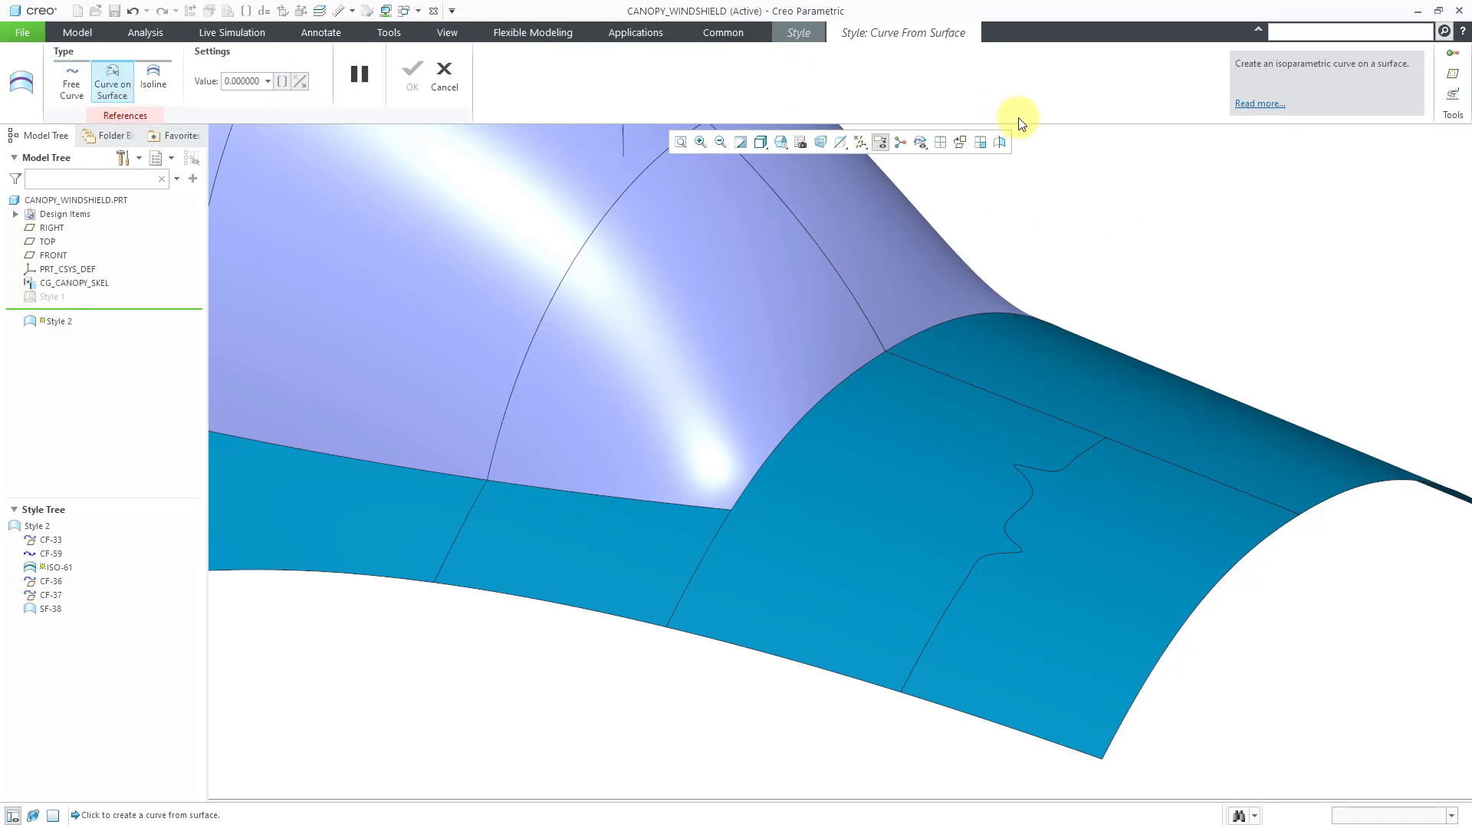
click(1116, 586)
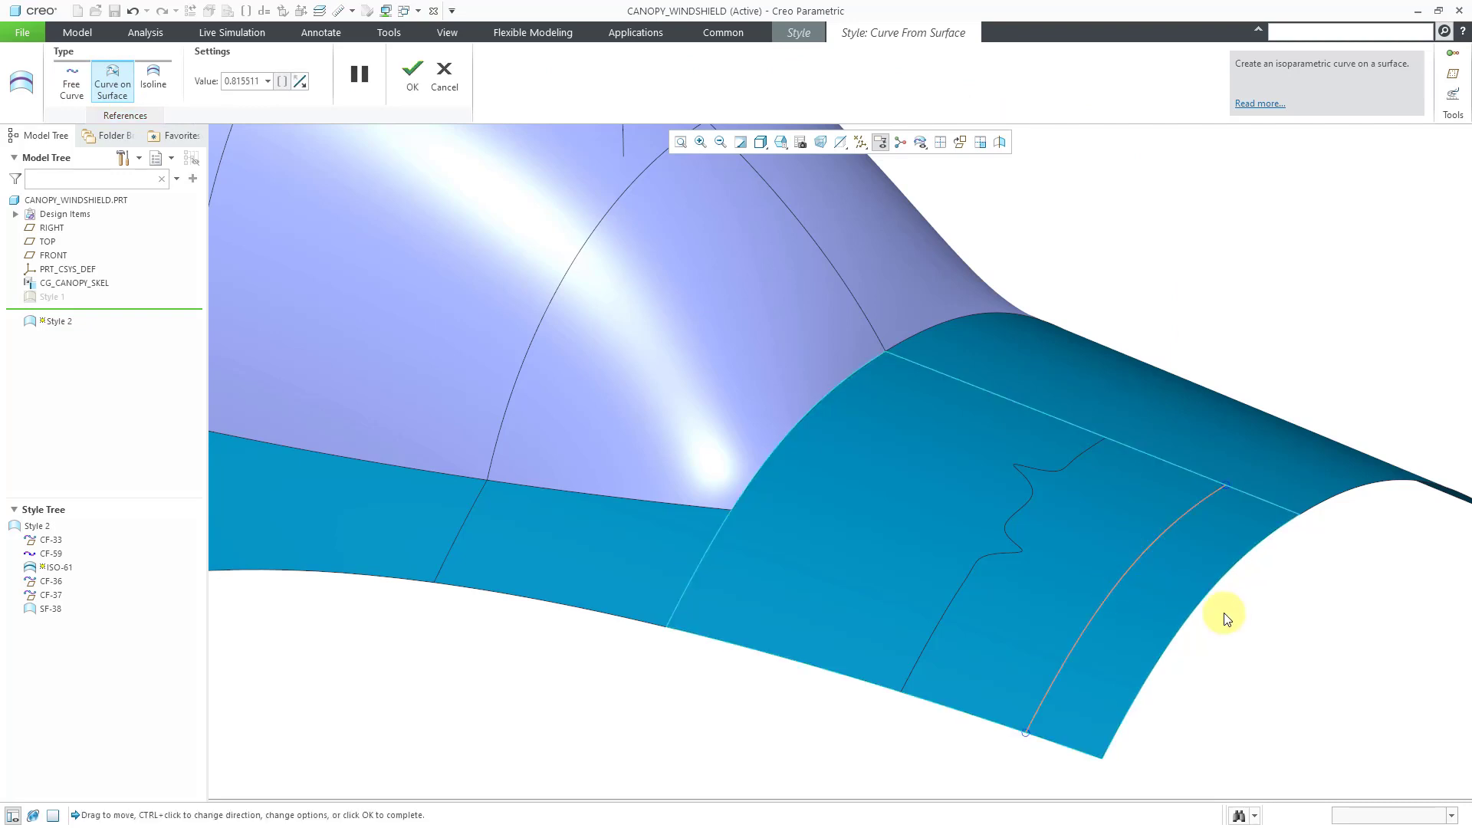
click(413, 71)
click(1200, 221)
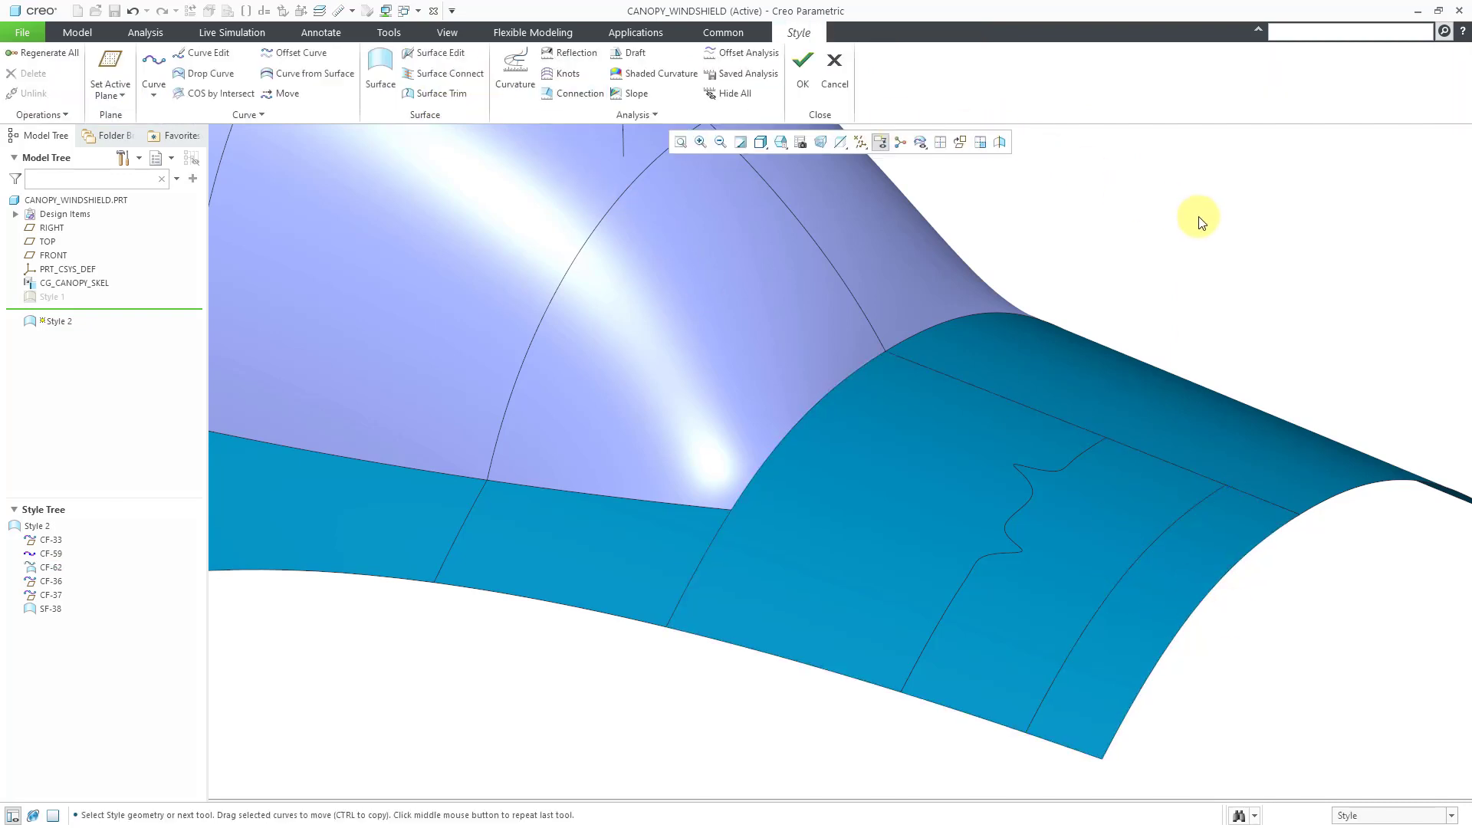
Edit CF-62, sliding its upper and lower endpoints along the fuselage surface edges
double_click(1169, 527)
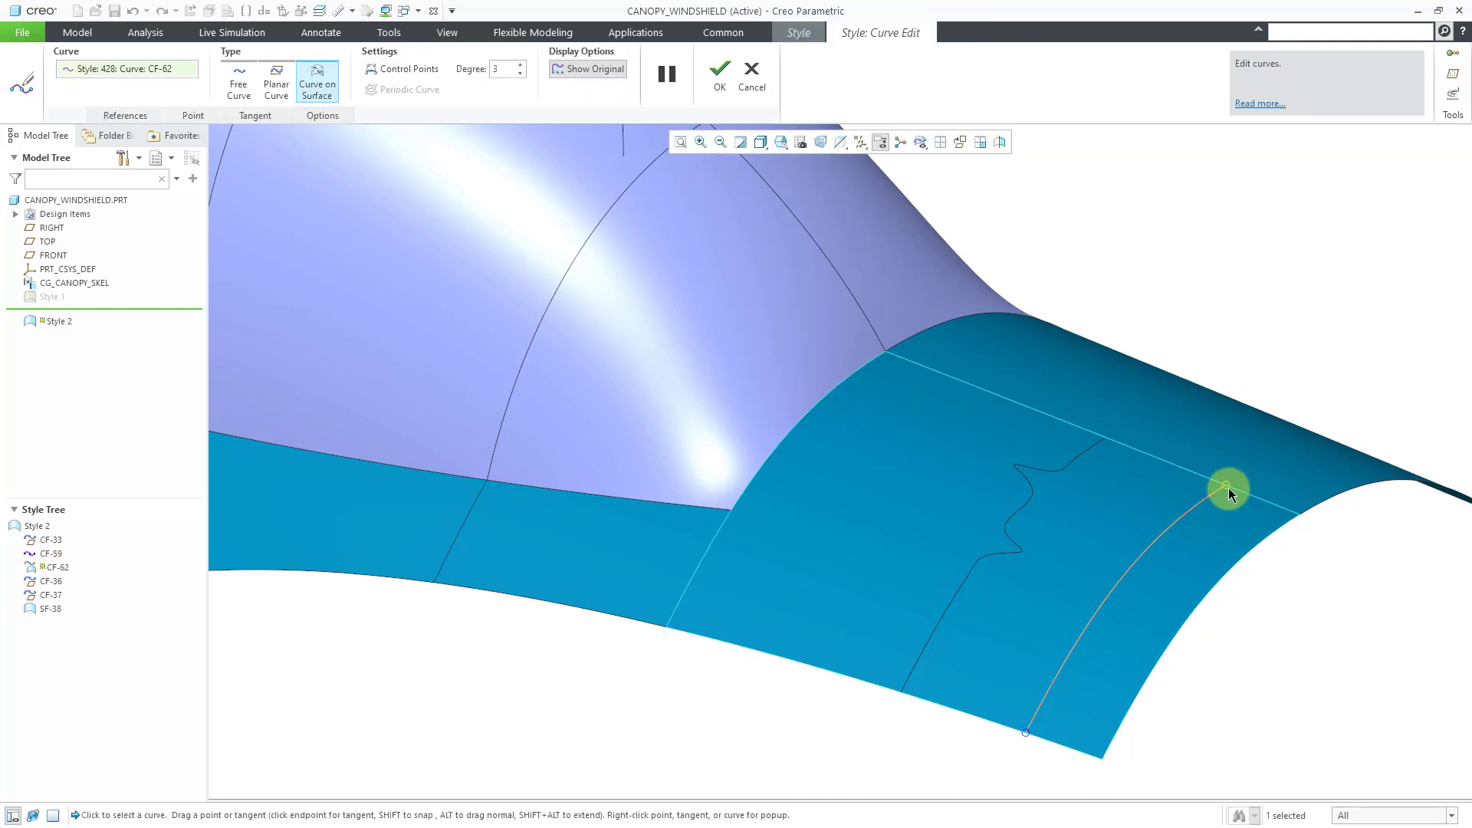
drag(1228, 488, 1158, 459)
drag(1025, 734, 1070, 739)
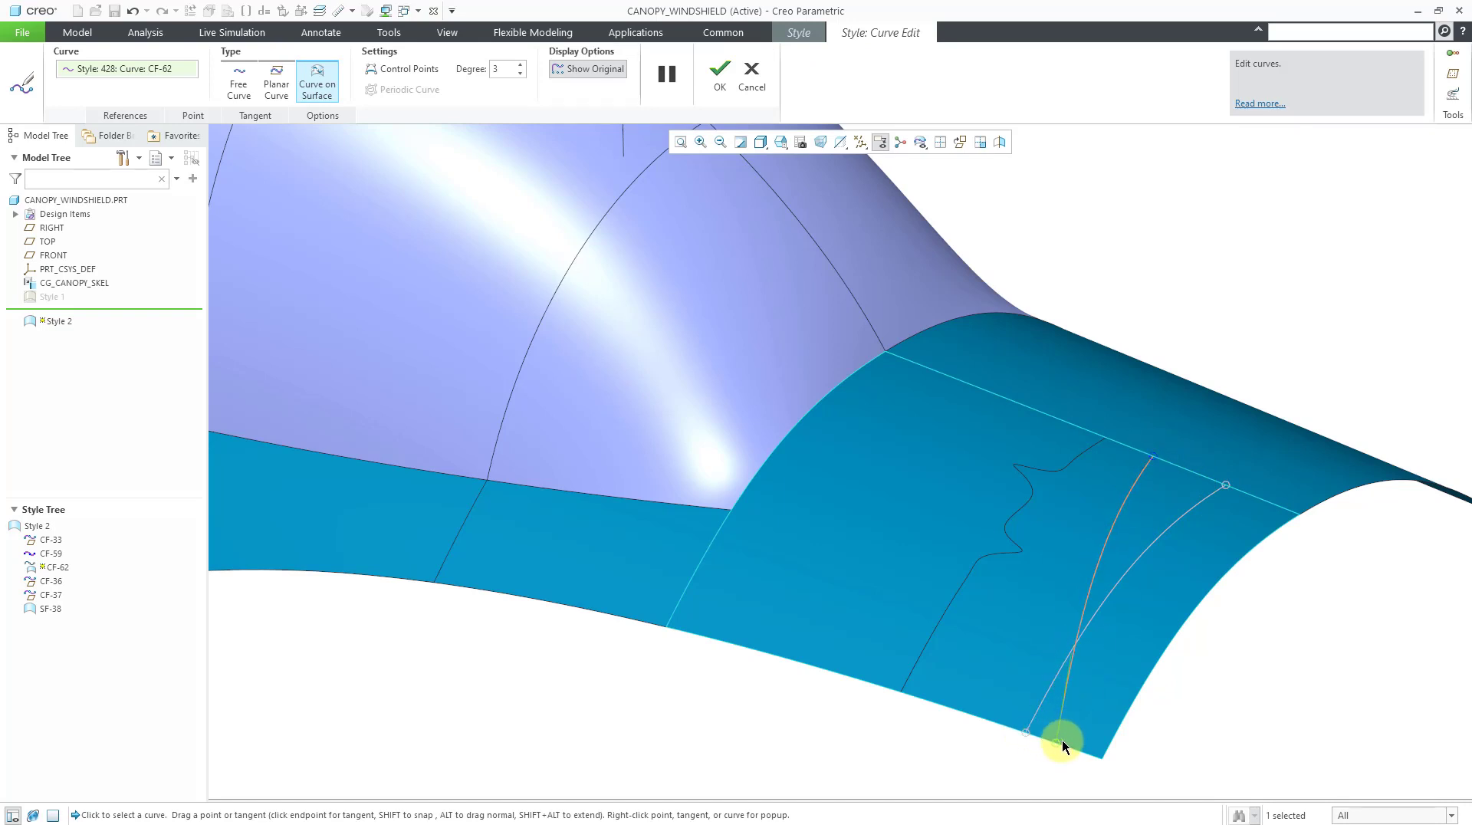
Angle the upper endpoint tangent leftward and the lower endpoint tangent rightward
click(1156, 463)
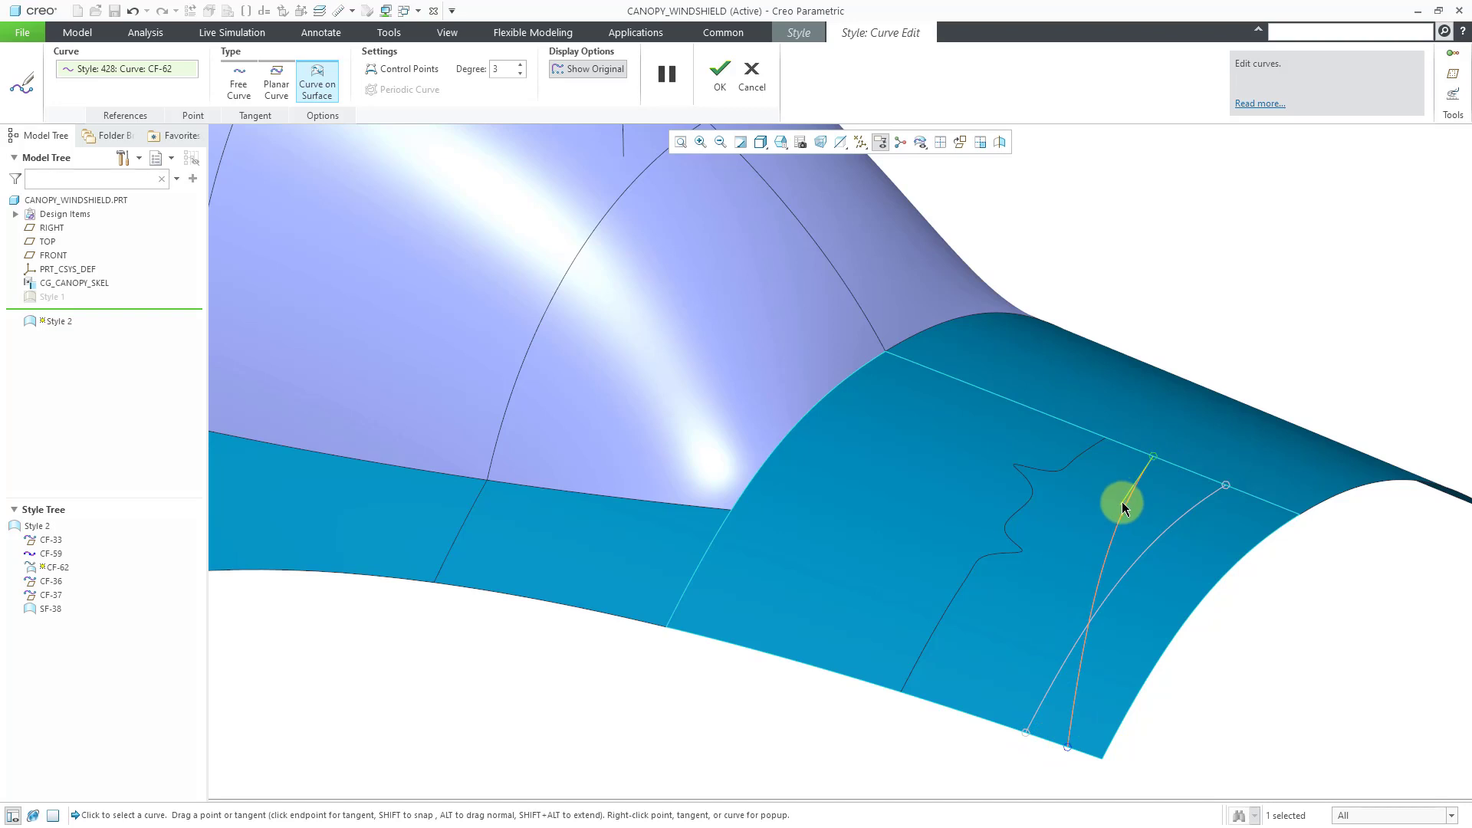
drag(1120, 502, 1082, 497)
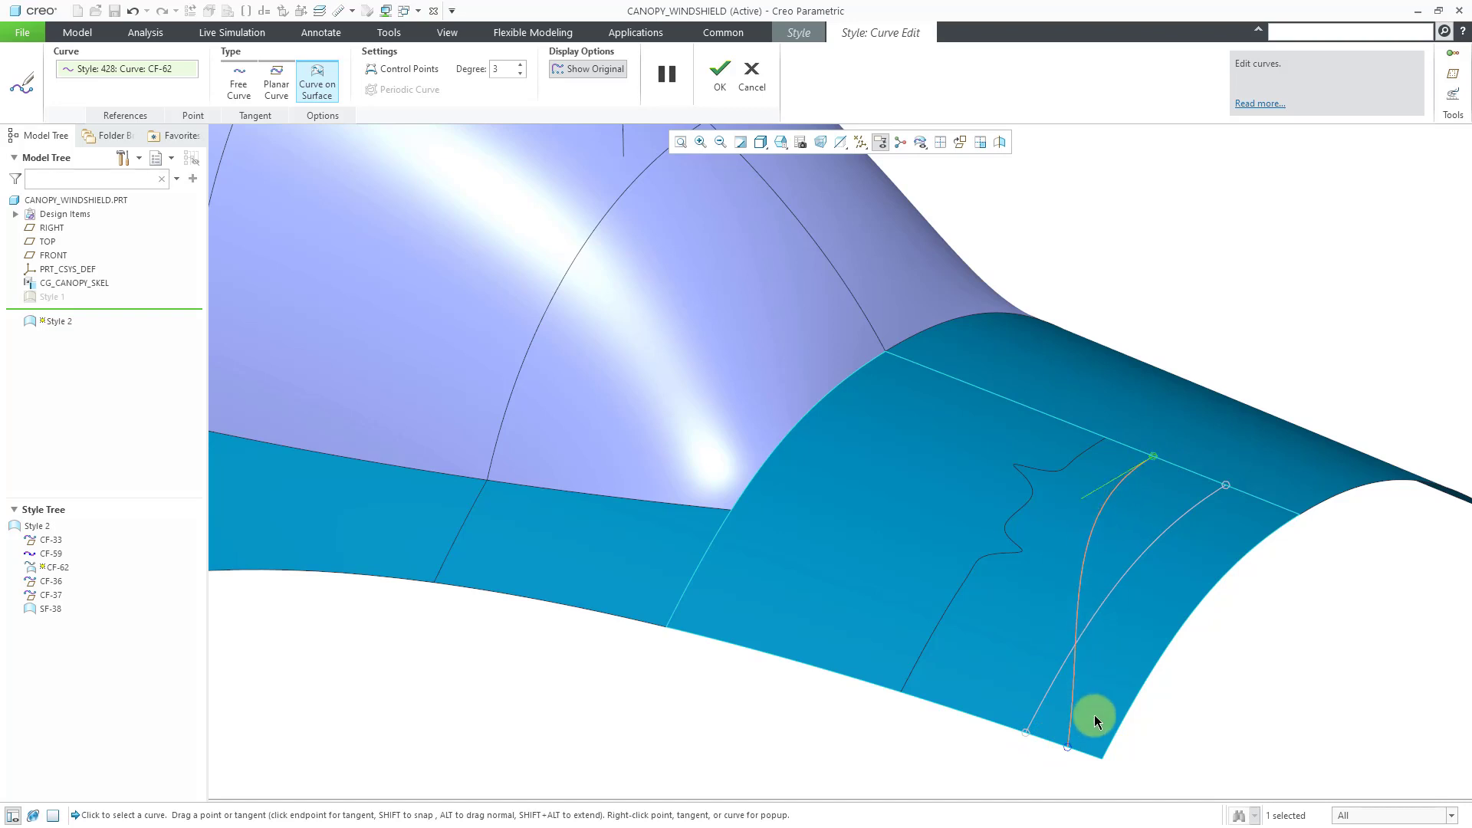
click(1068, 740)
click(1067, 744)
drag(1081, 666, 1129, 670)
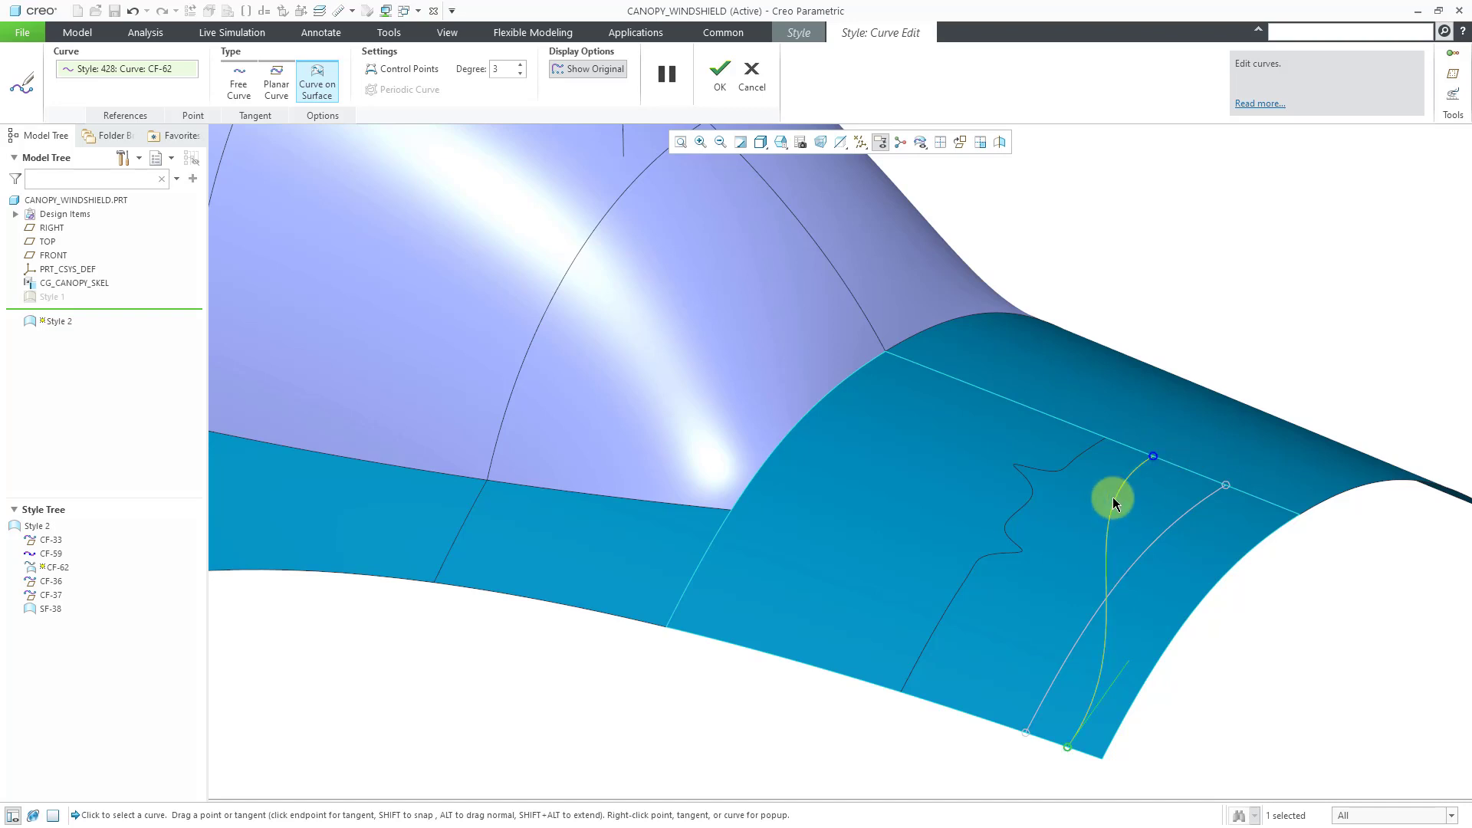
Finish CF-62, place a new isoline on the fuselage surface behind the canopy and slide it into position
click(721, 77)
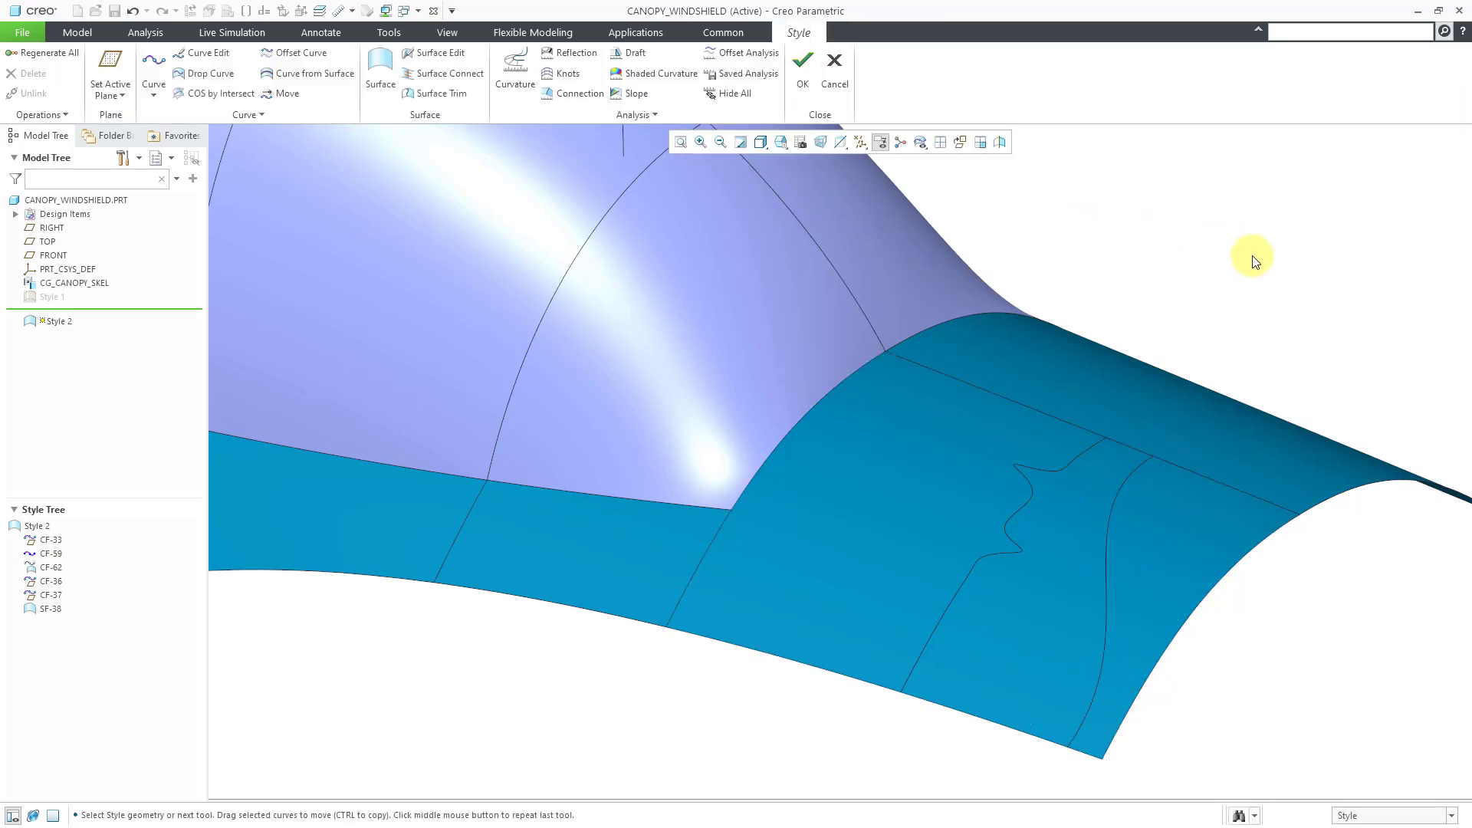
click(1176, 241)
click(323, 78)
click(153, 84)
click(960, 448)
click(880, 475)
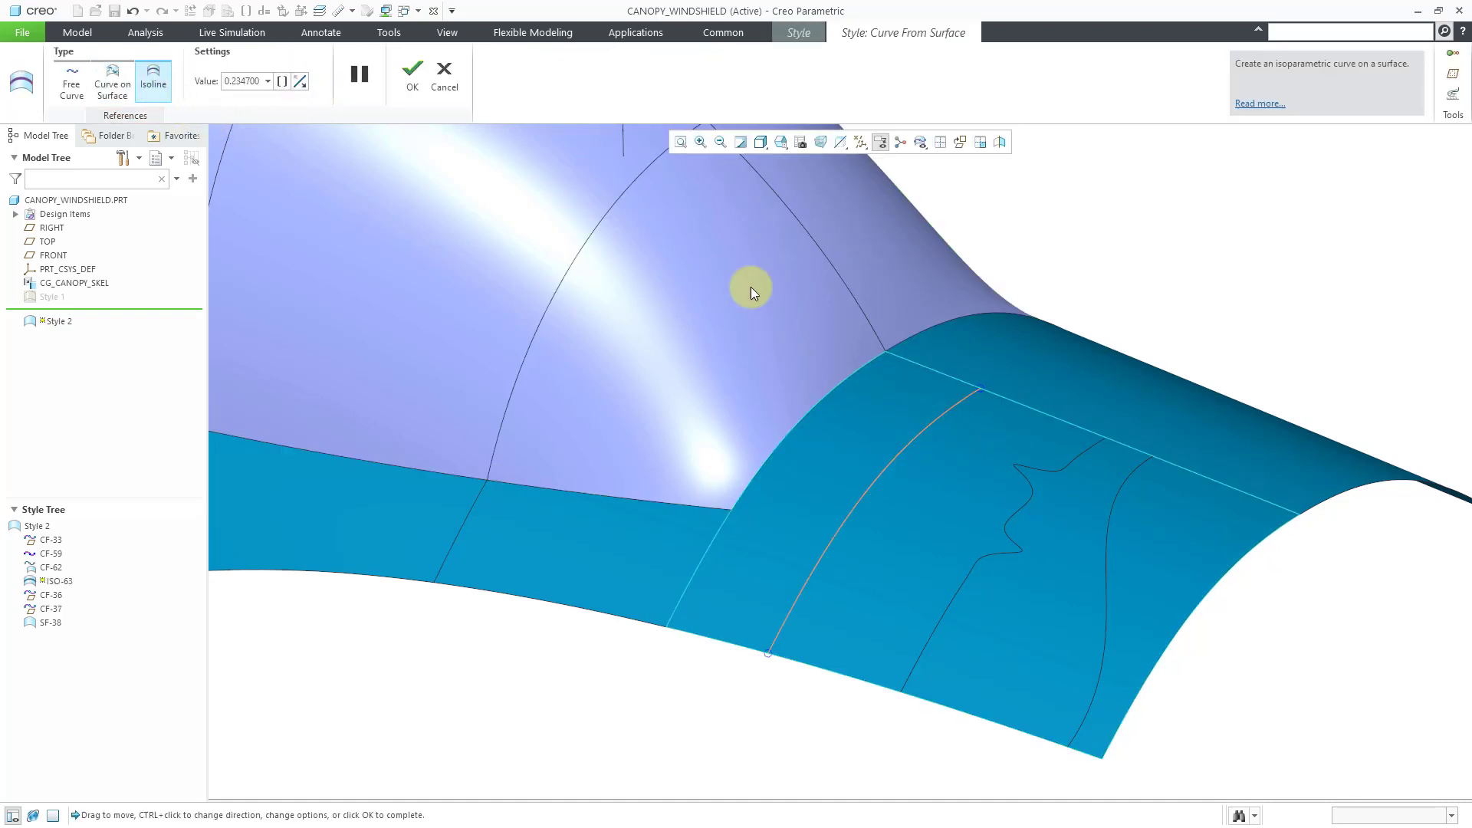
click(412, 72)
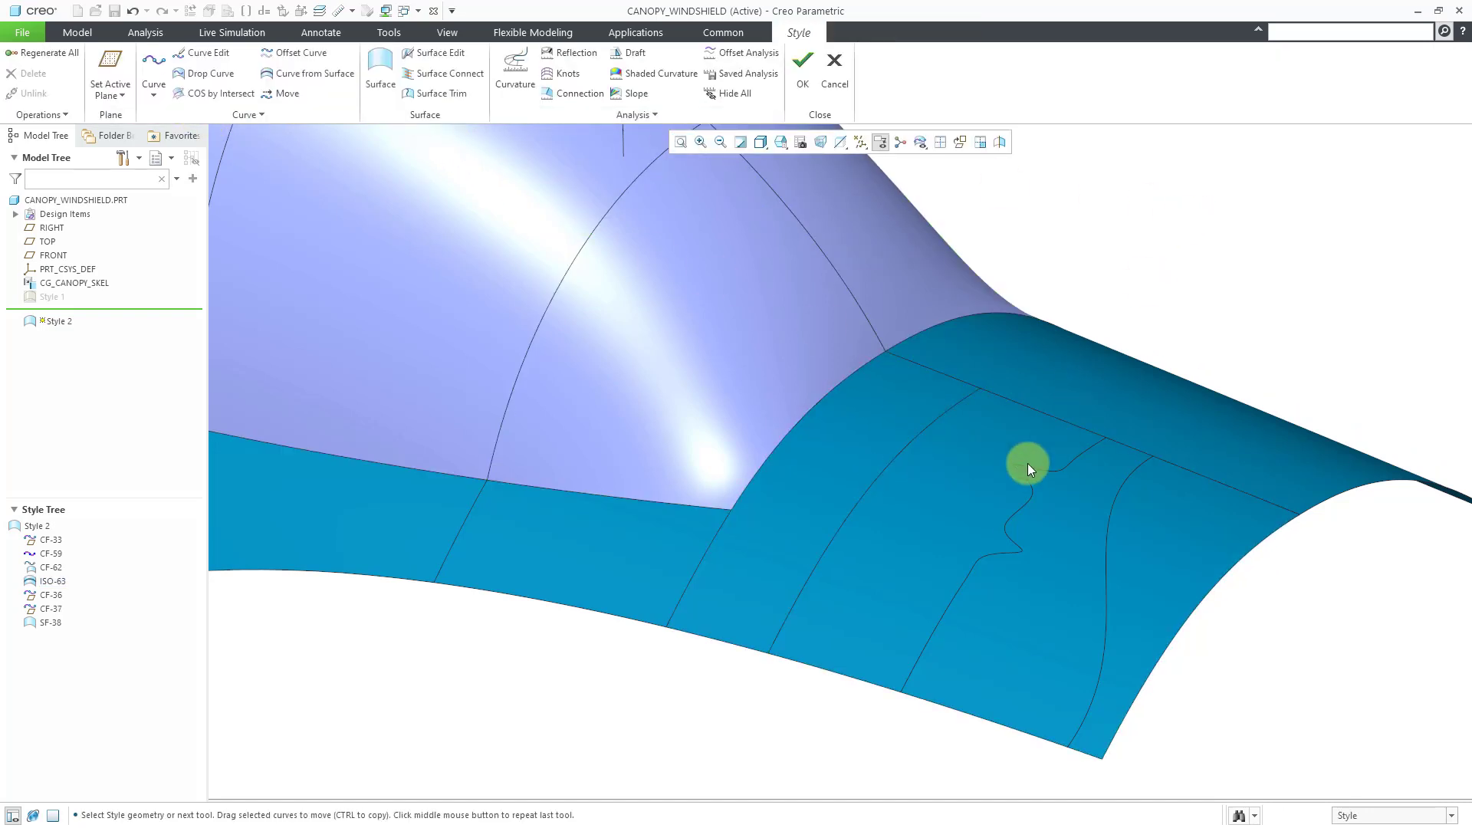
click(893, 462)
double_click(888, 461)
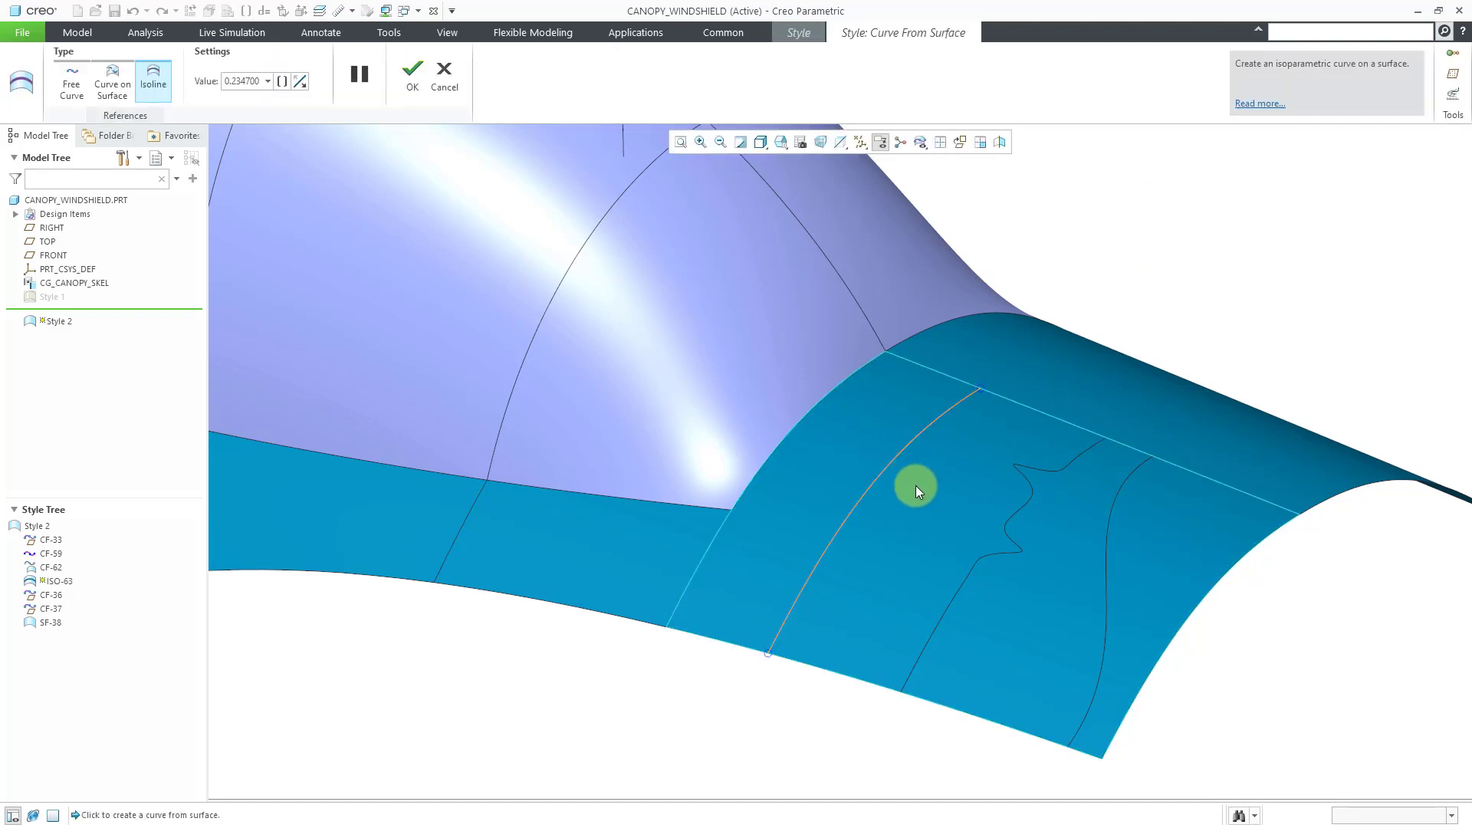
mouse_move(915, 485)
mouse_down()
mouse_move(829, 440)
mouse_move(924, 506)
mouse_up()
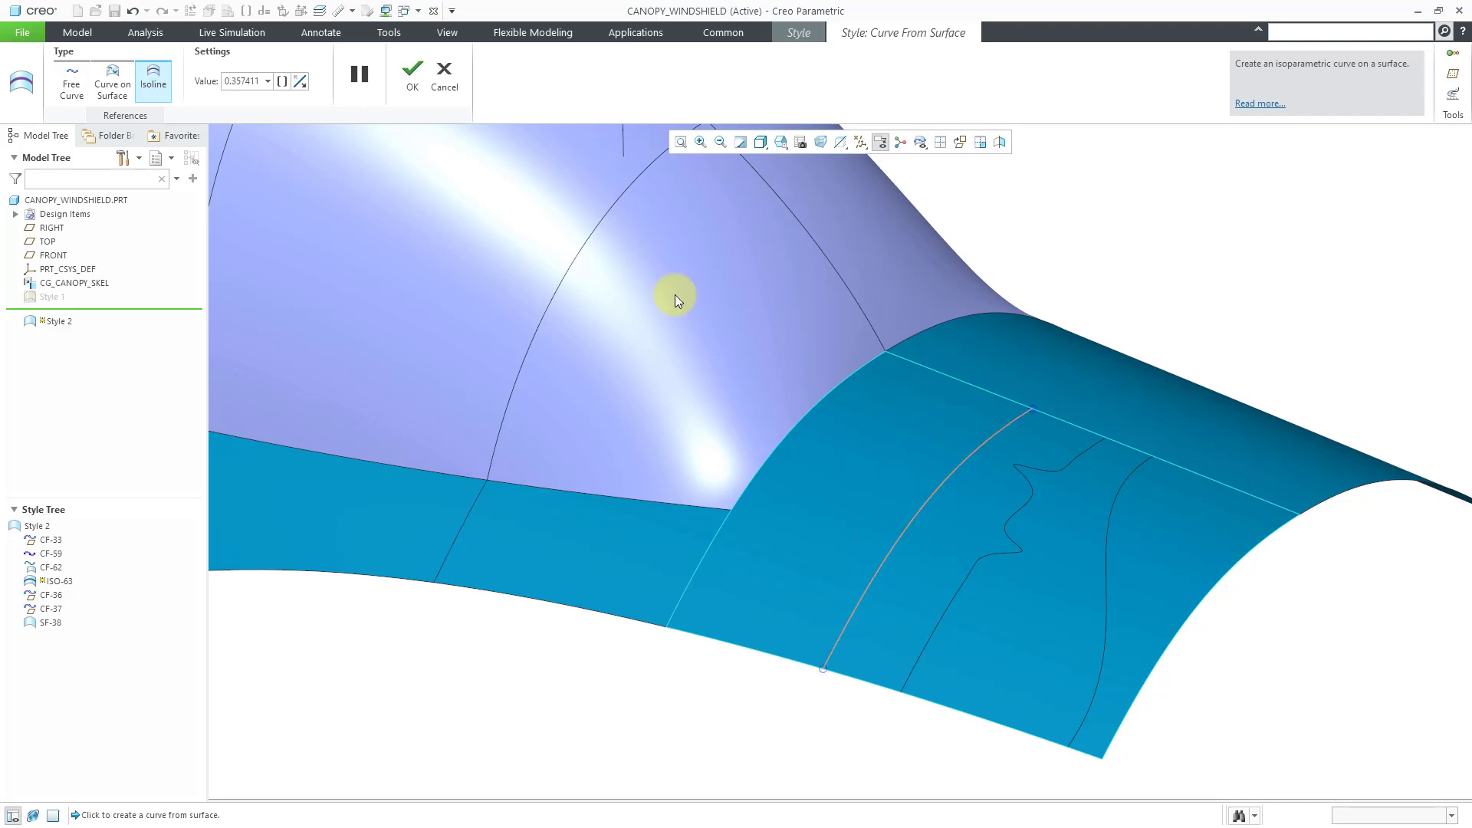
Set the isoline value to 0.3, toggle its direction twice, and confirm it as ISO-63
double_click(241, 80)
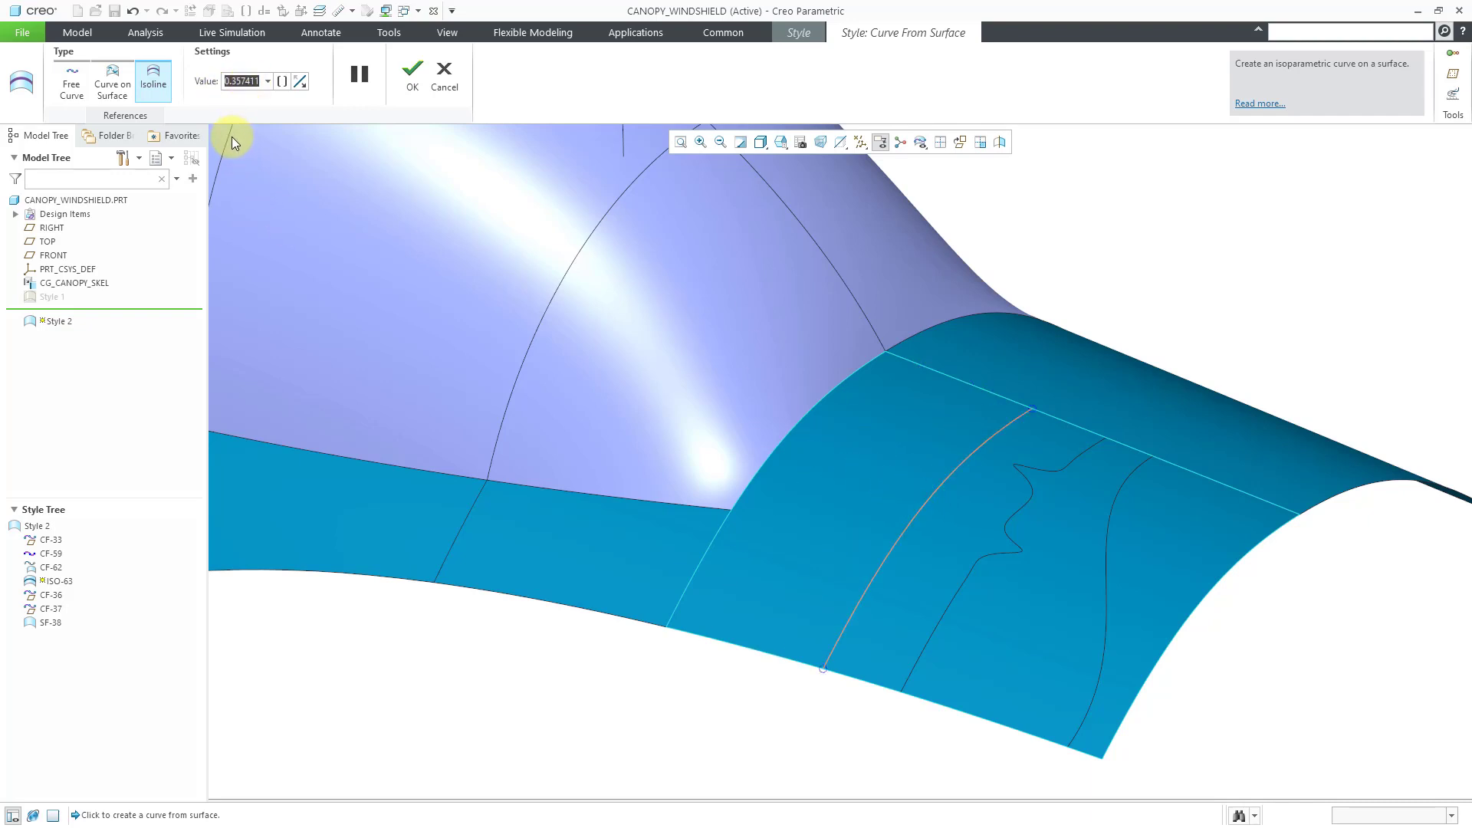
text(.3)
key(Return)
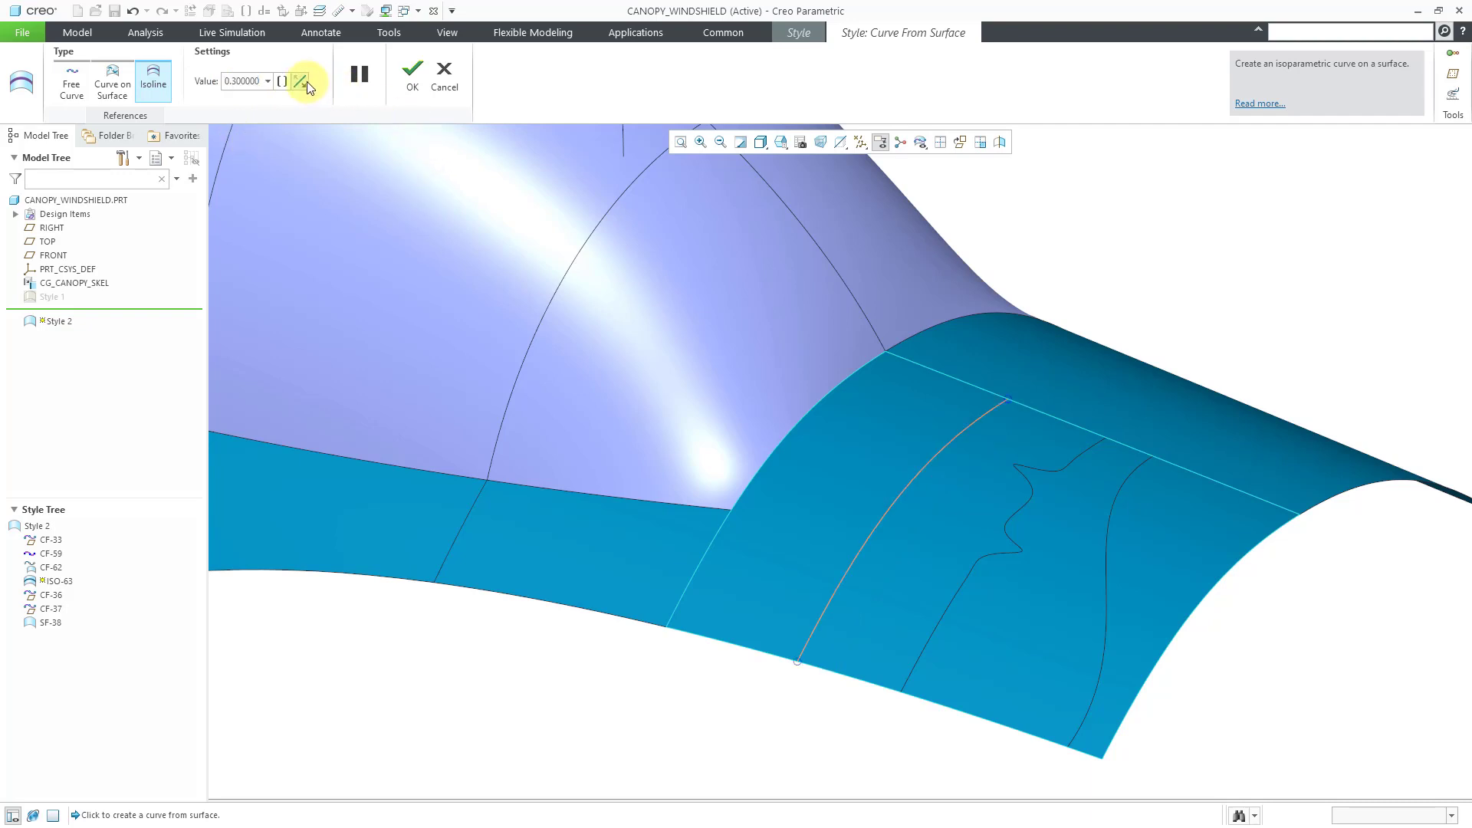
click(303, 81)
click(307, 82)
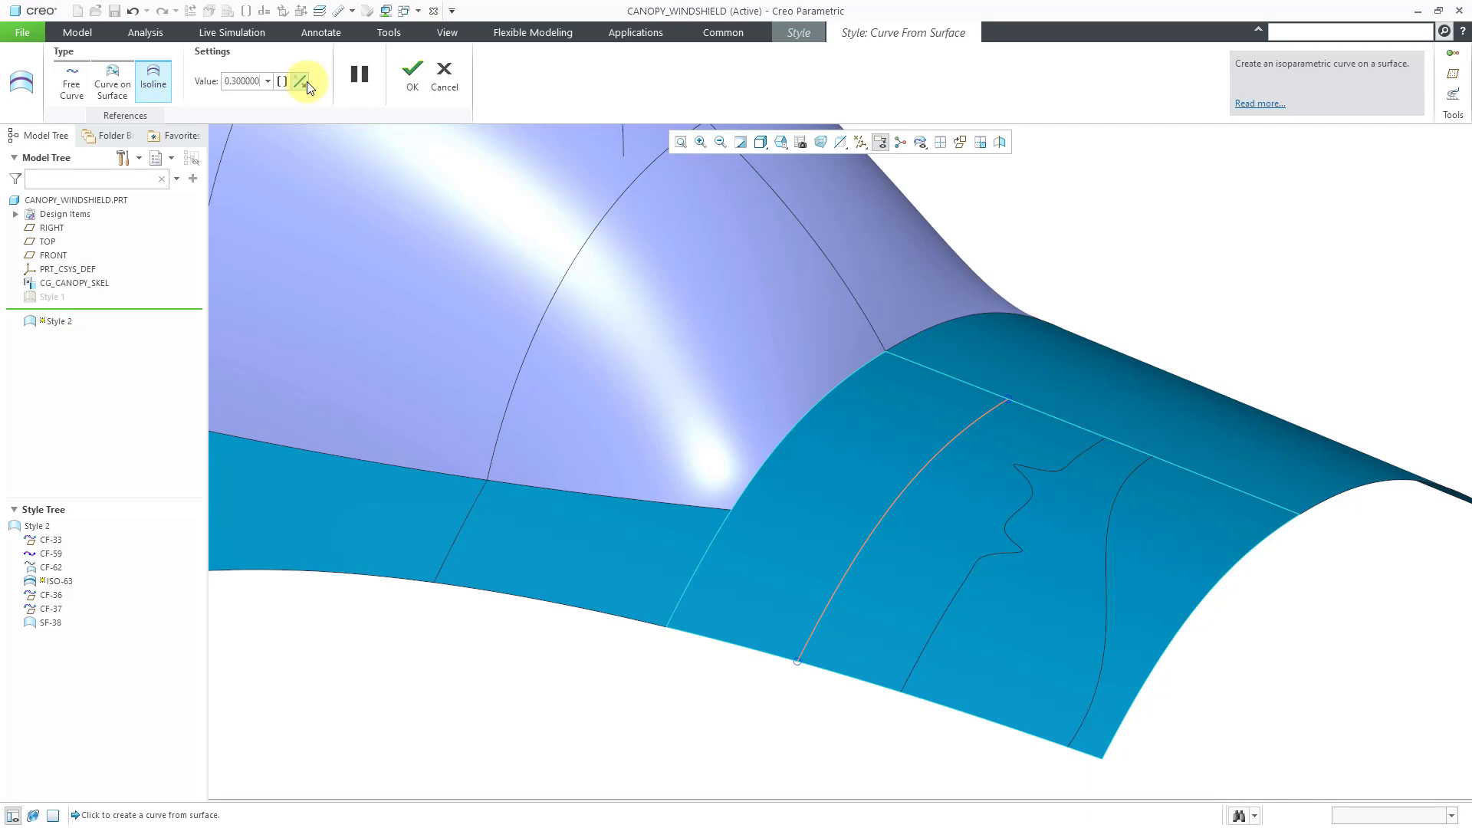
click(412, 72)
click(1209, 301)
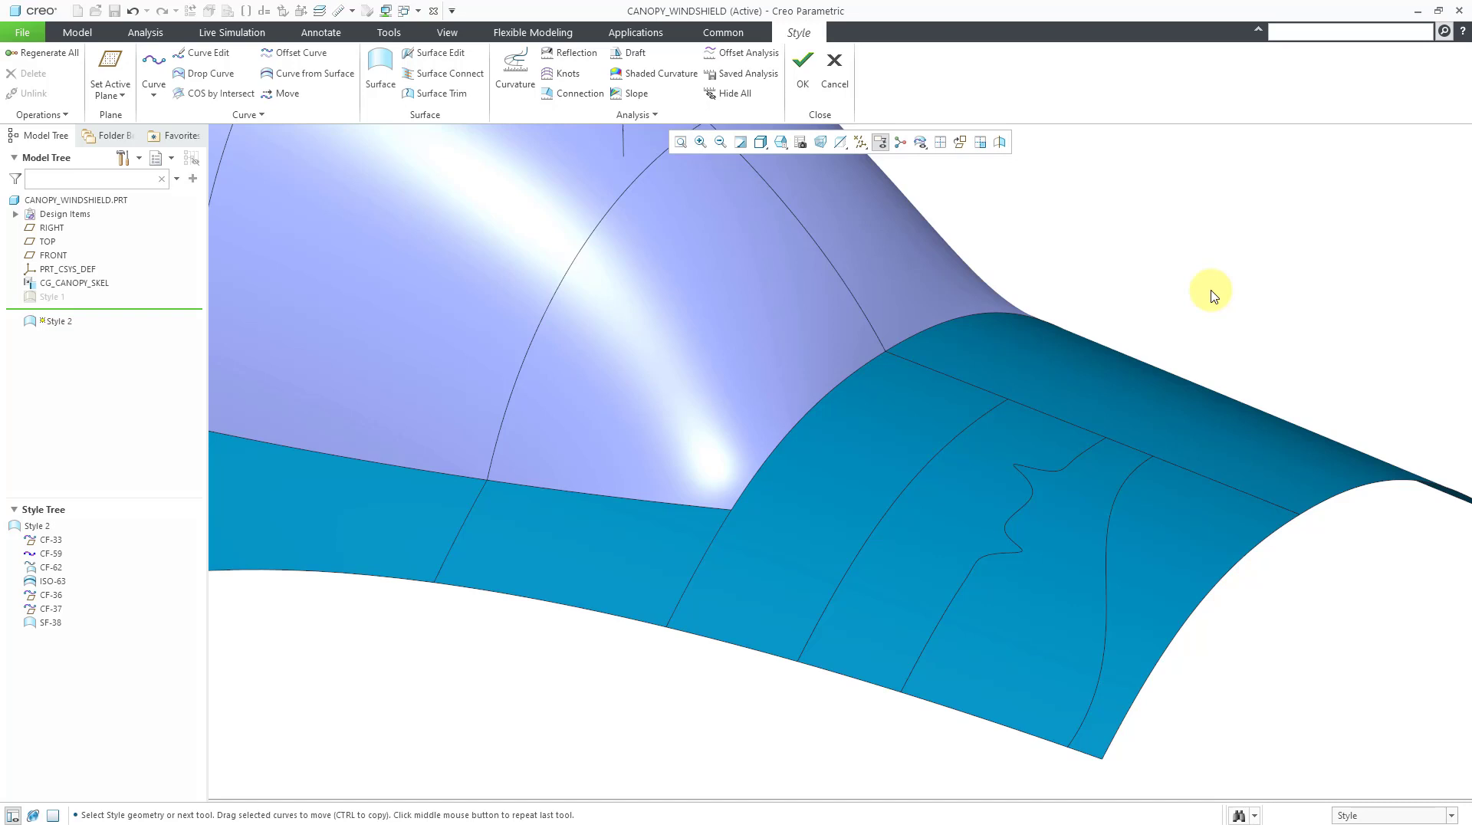
scroll(1204, 490, down, 3)
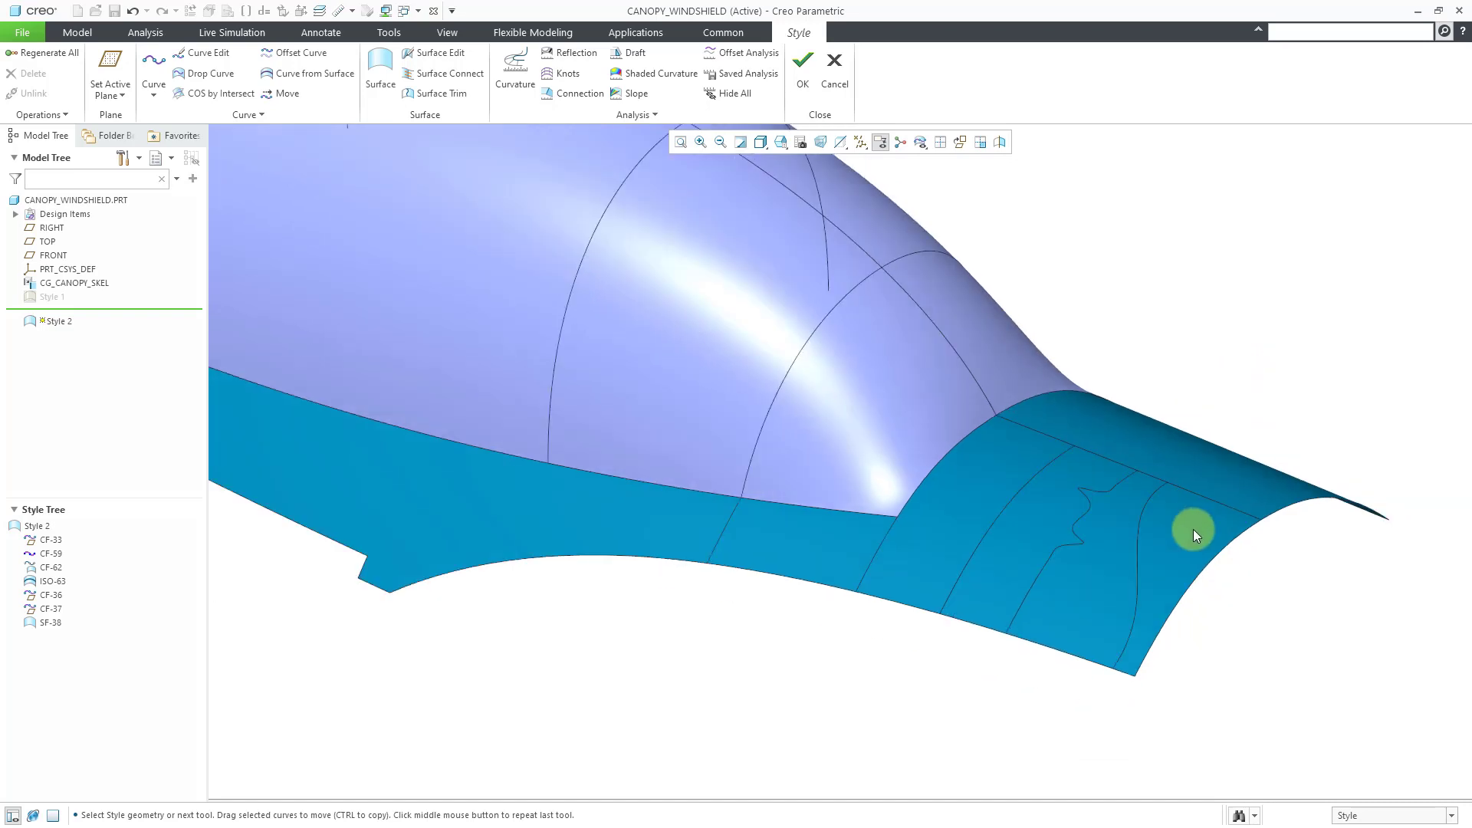
scroll(1193, 529, down, 4)
mouse_move(881, 419)
middle_down()
mouse_move(1052, 403)
mouse_move(1018, 454)
mouse_move(1001, 442)
middle_up()
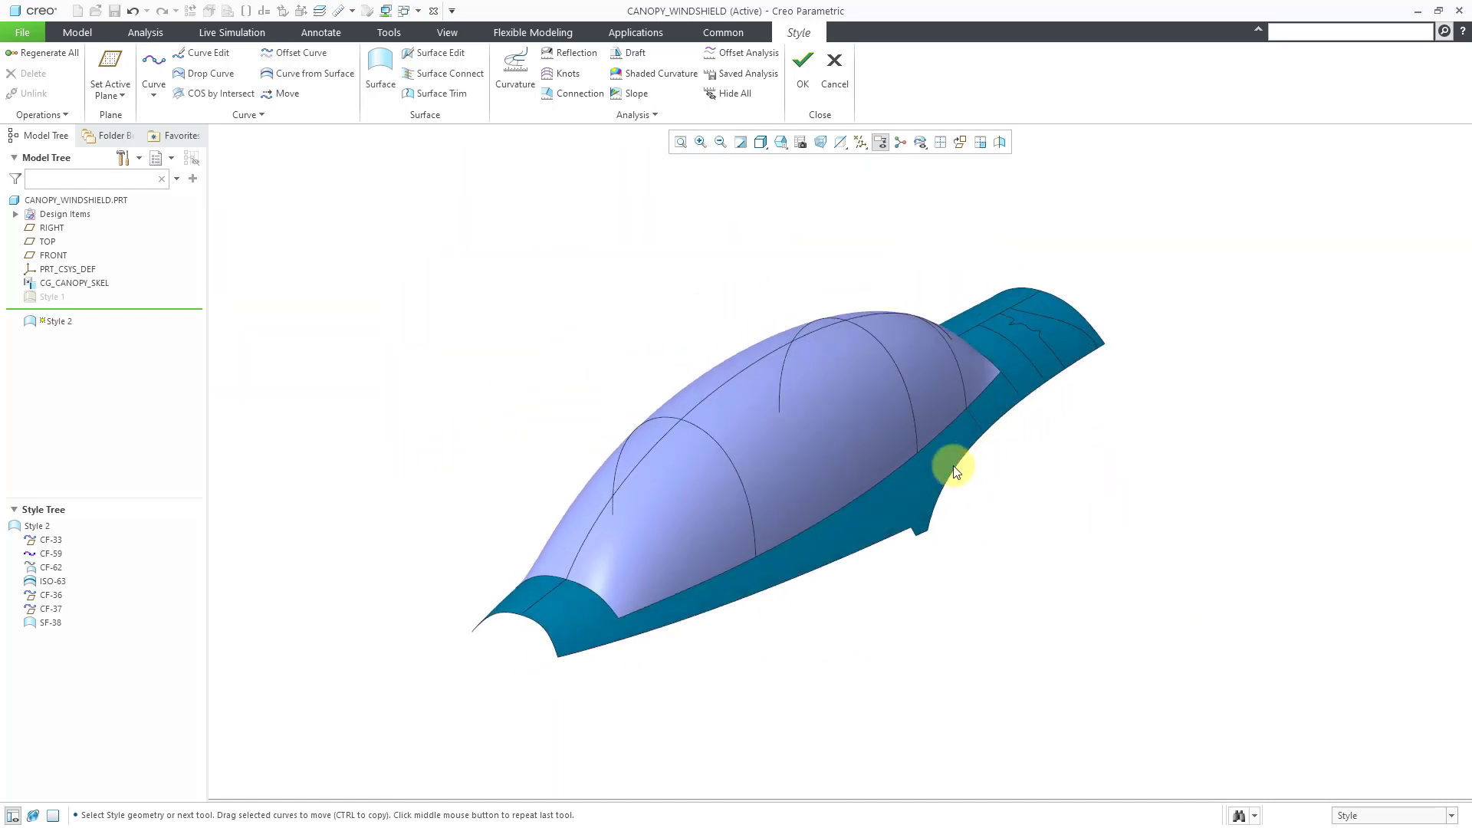
click(989, 368)
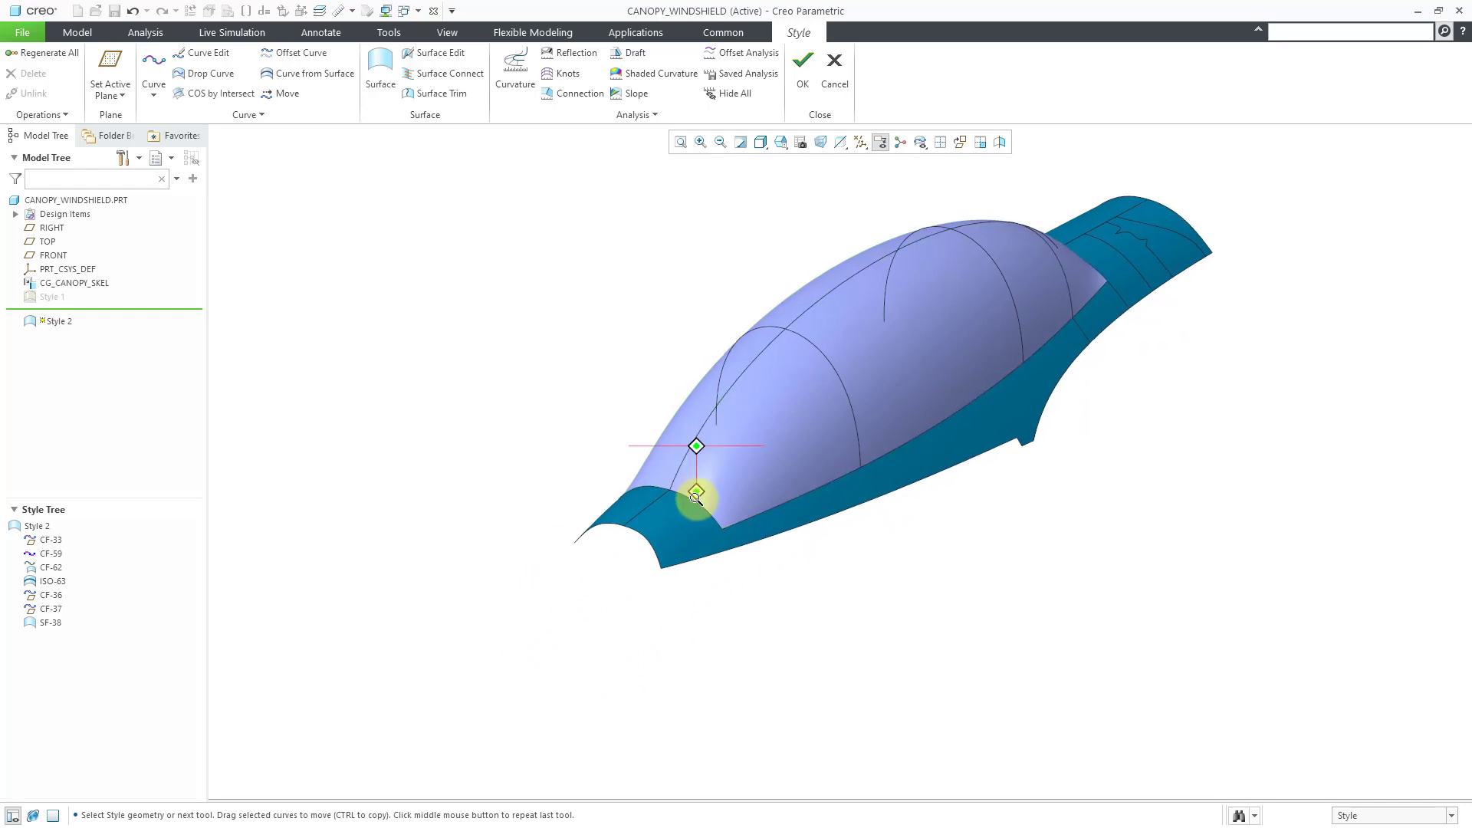
scroll(698, 506, up, 4)
scroll(698, 560, up, 4)
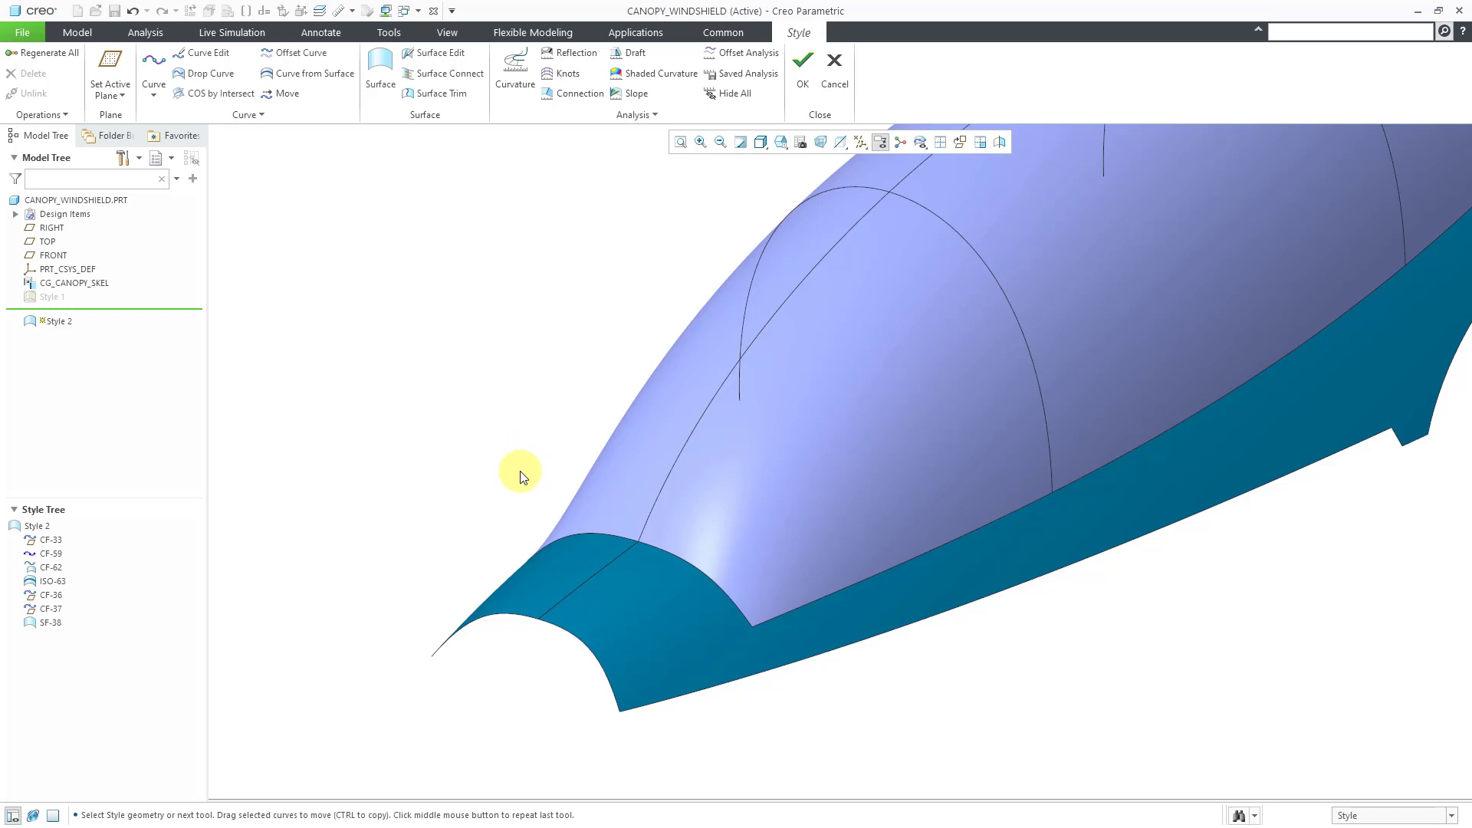
Place an isoline on the canopy surface and flip it to the other direction
click(328, 71)
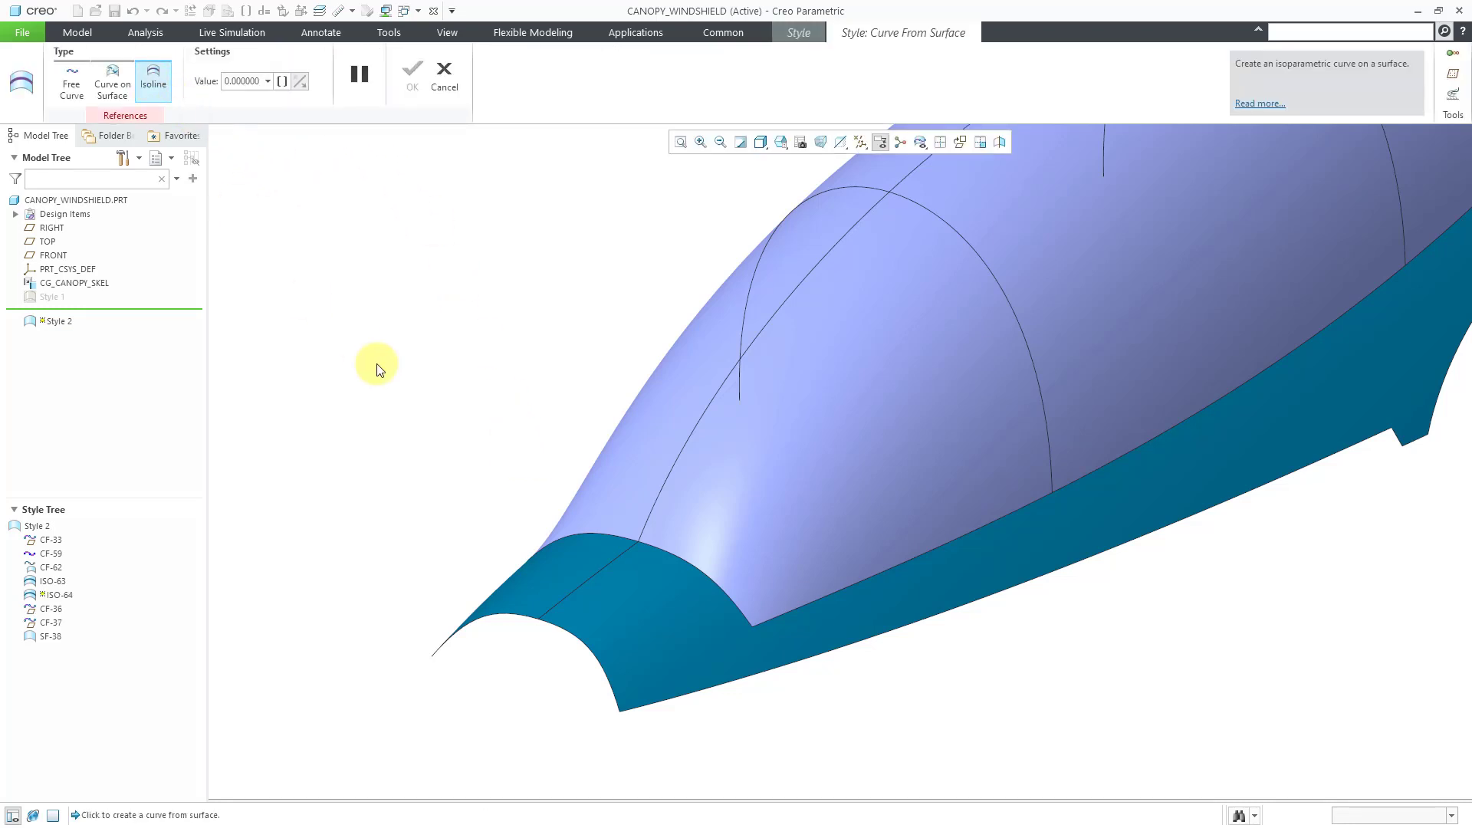
click(727, 532)
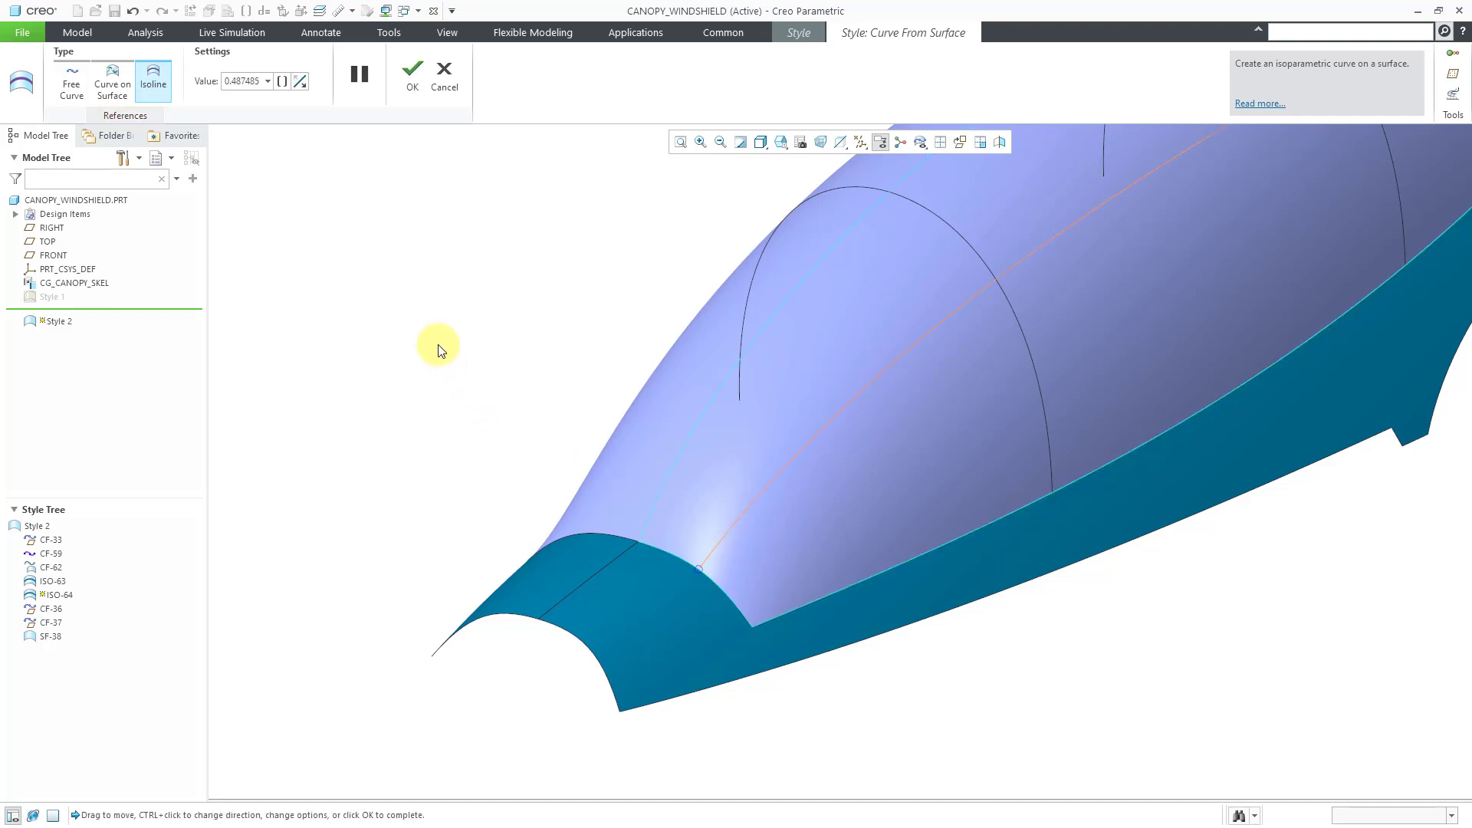
right_click(333, 177)
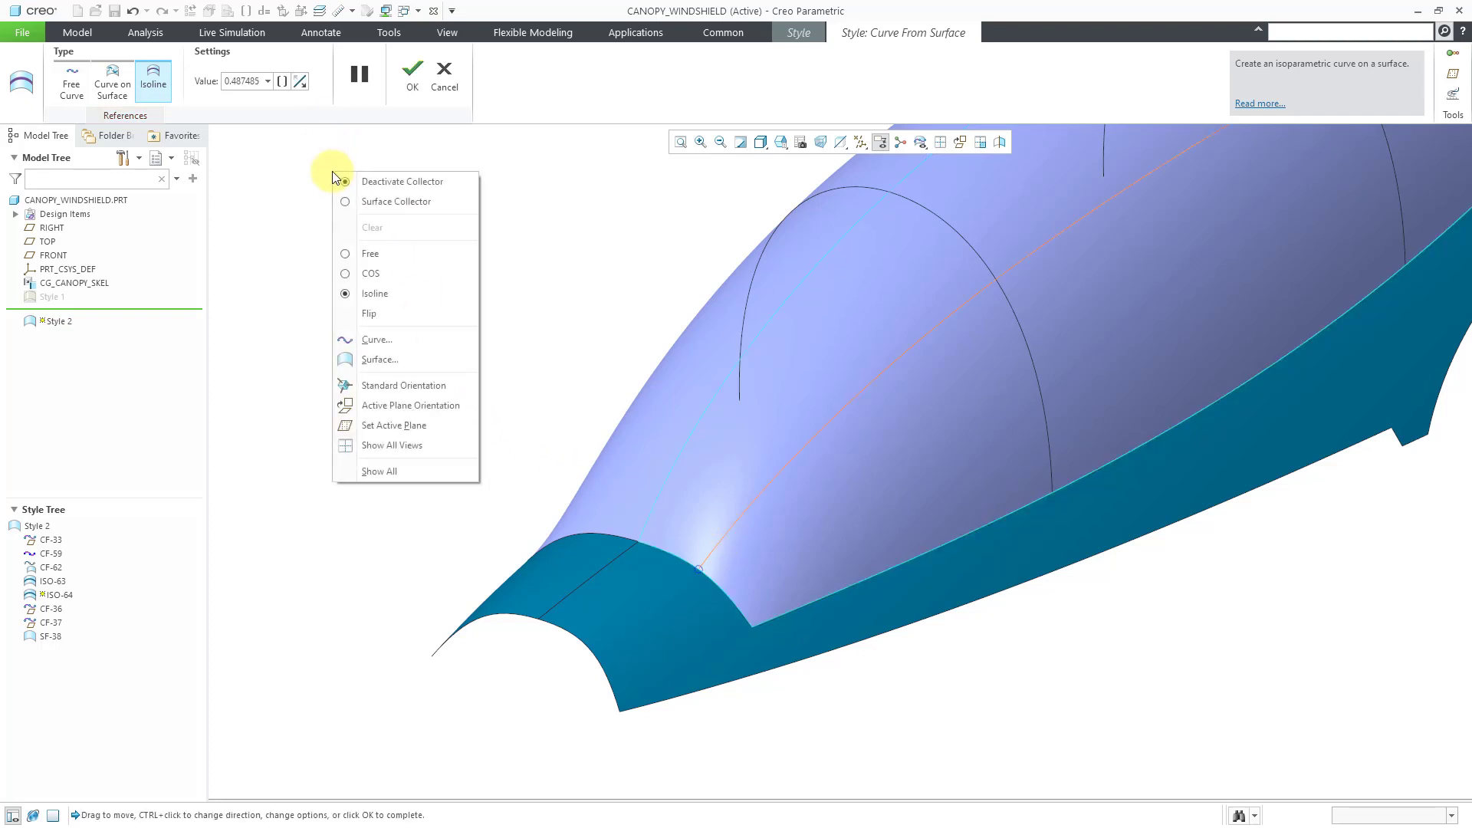
click(390, 311)
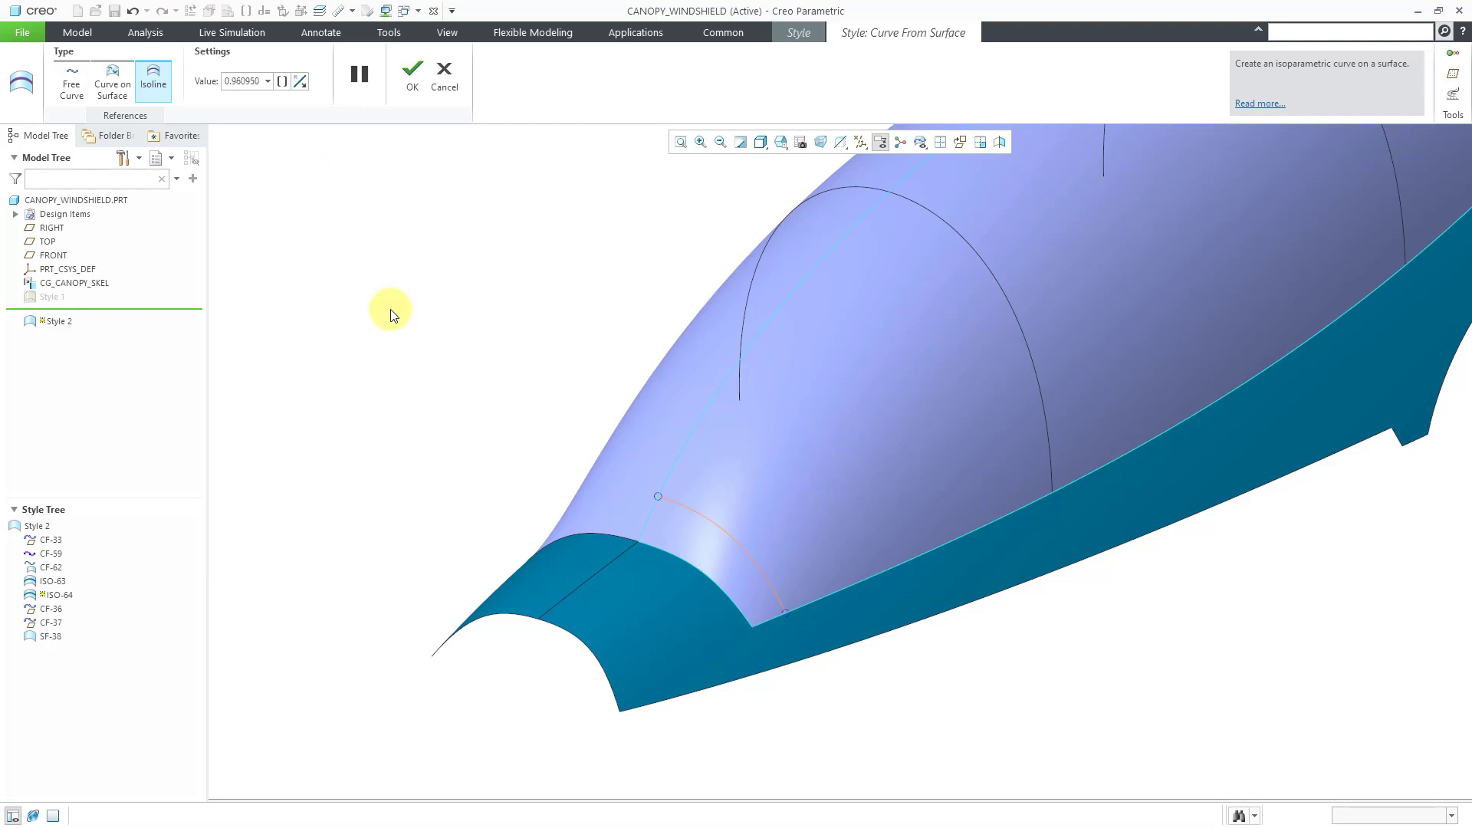
Set the isoline value to 0.95 then 0.98 near the front edge and confirm it
double_click(243, 82)
text(0.95)
key(Return)
double_click(250, 80)
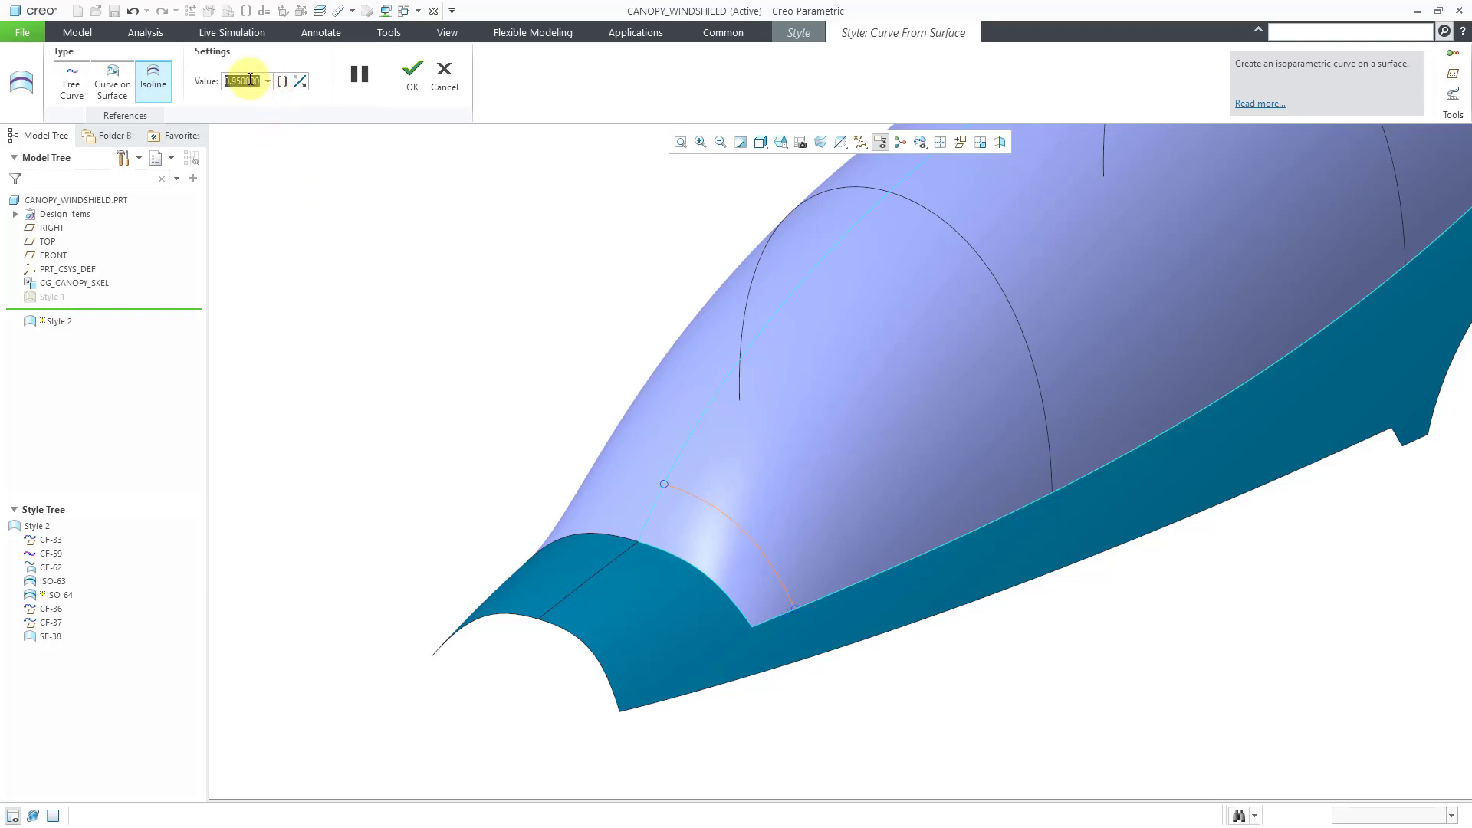
text(0.98)
key(Return)
click(412, 81)
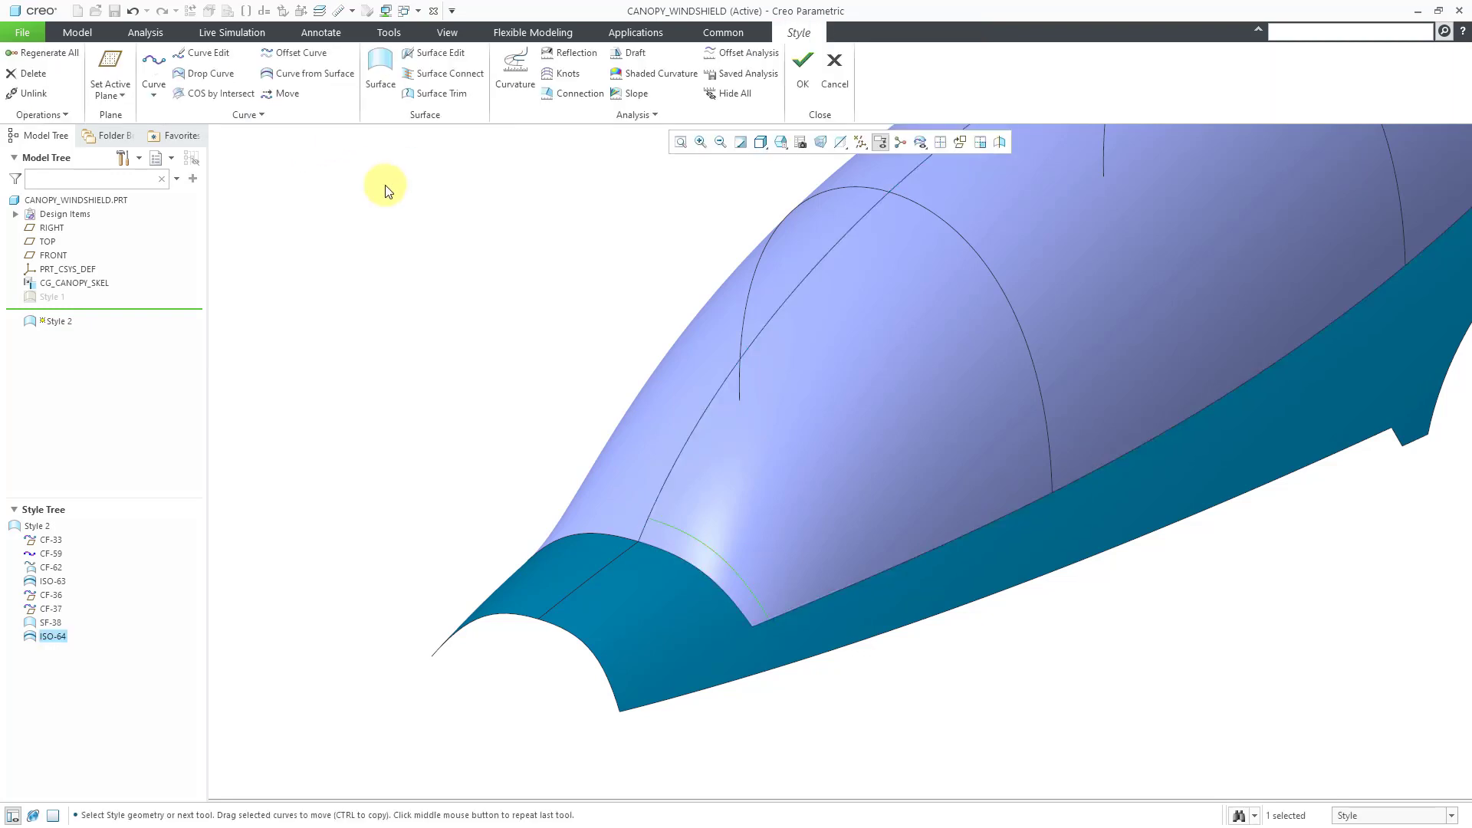
Add an isoline on the front fuselage surface, set its value to 0.1 then 0.12, and confirm it
click(303, 75)
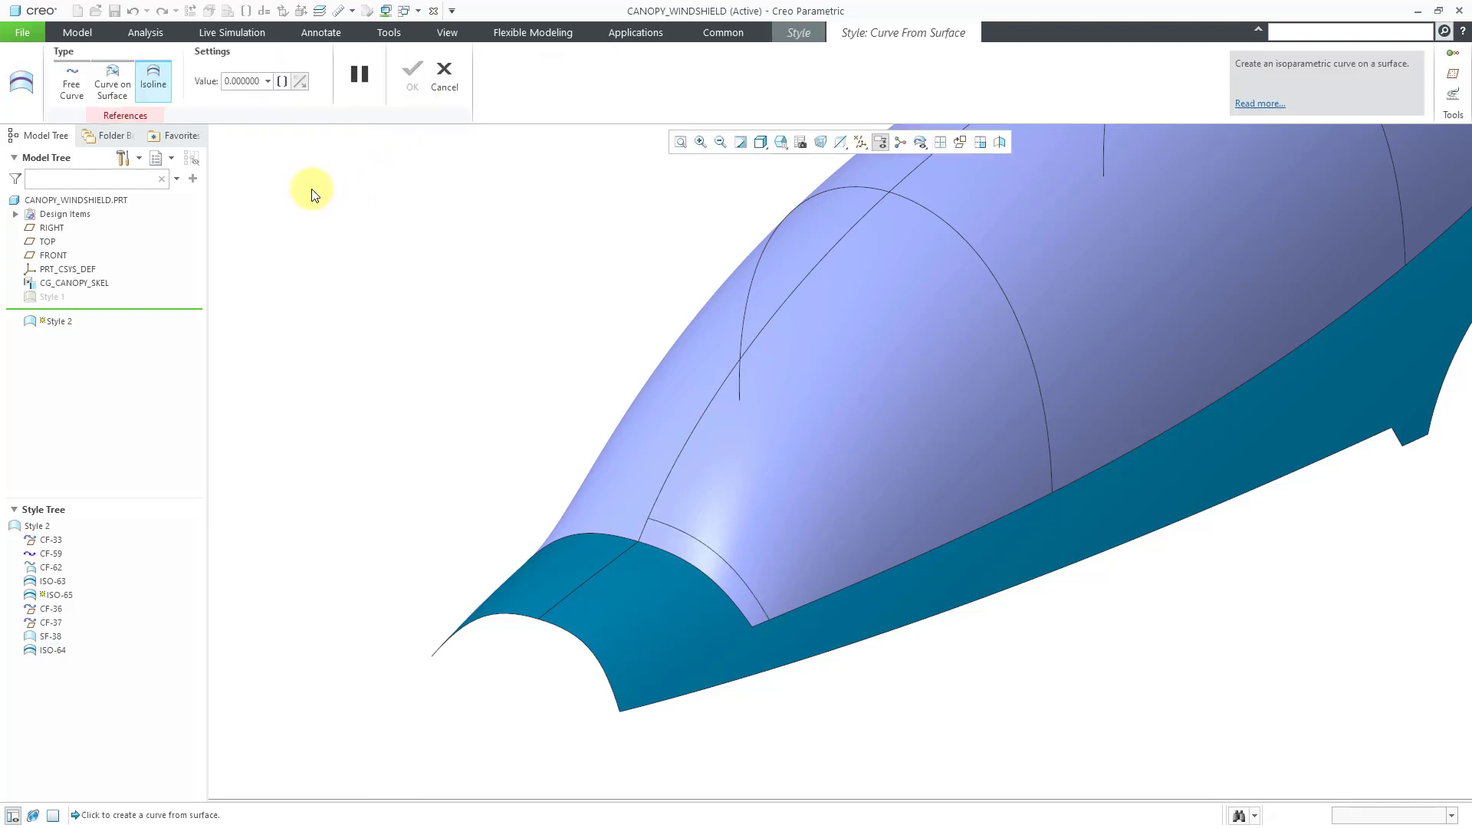
click(674, 596)
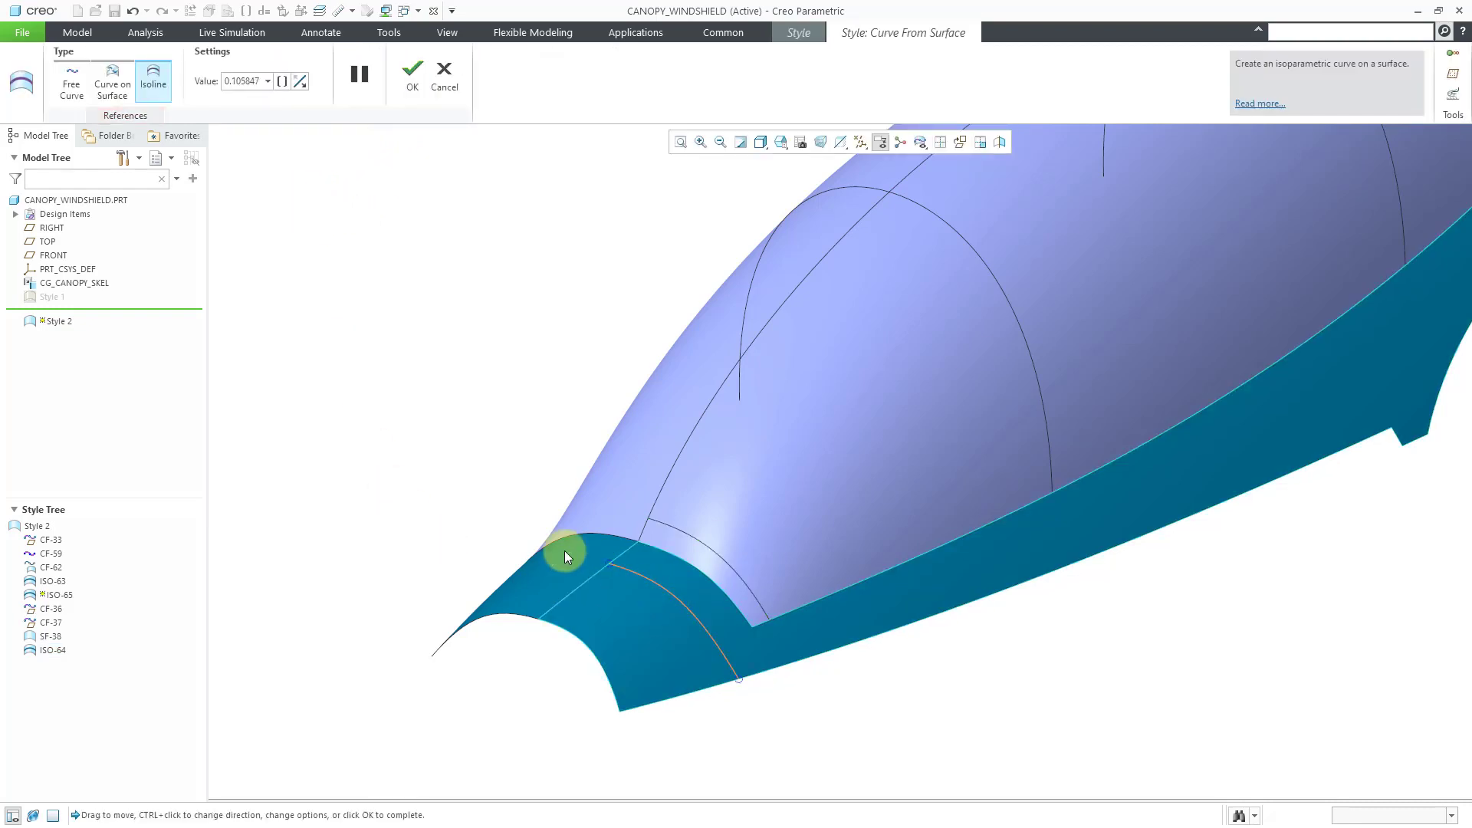
double_click(243, 81)
text(0.1)
key(Return)
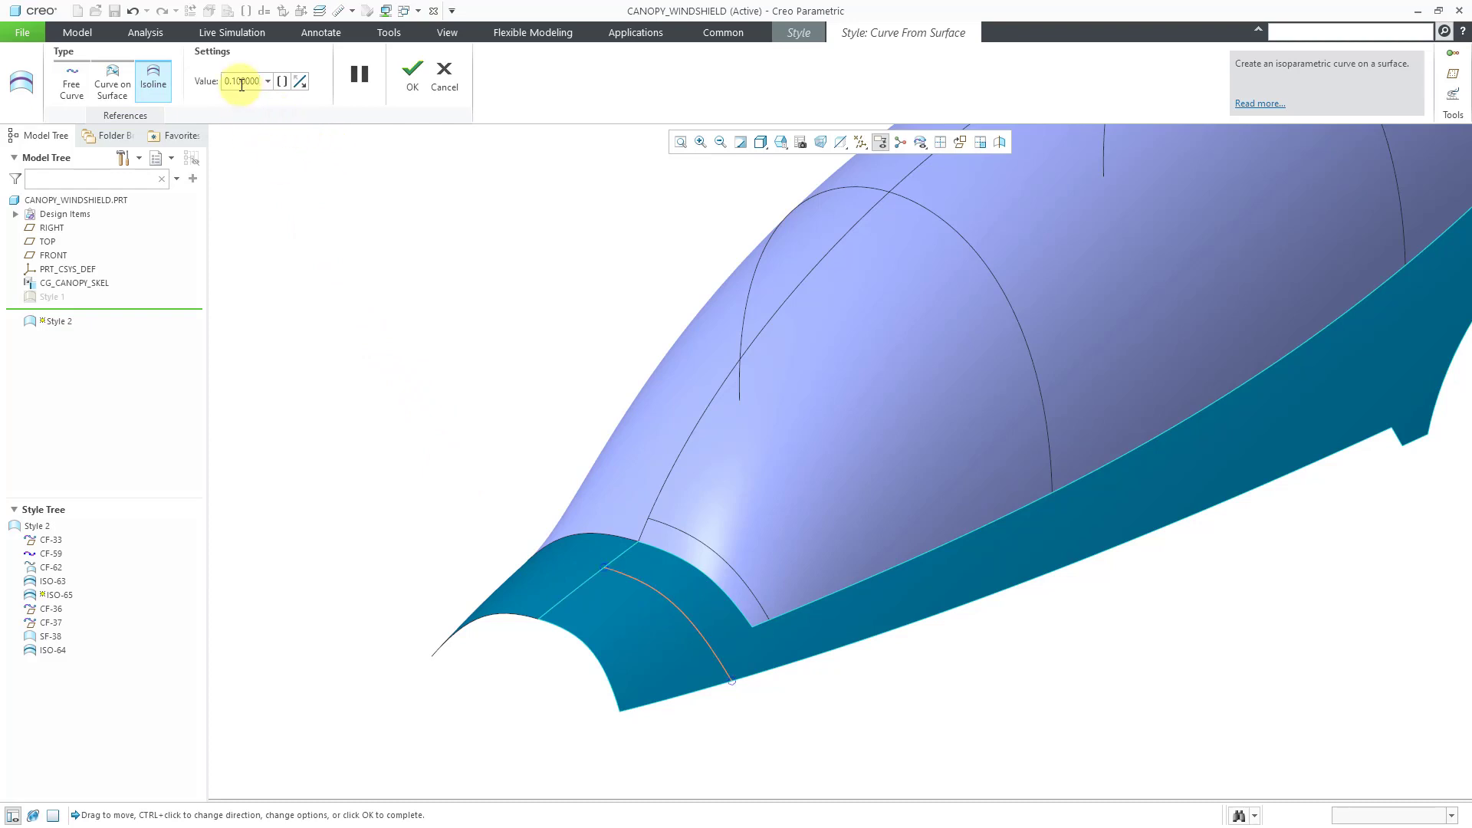
double_click(241, 81)
text(0.12)
key(Return)
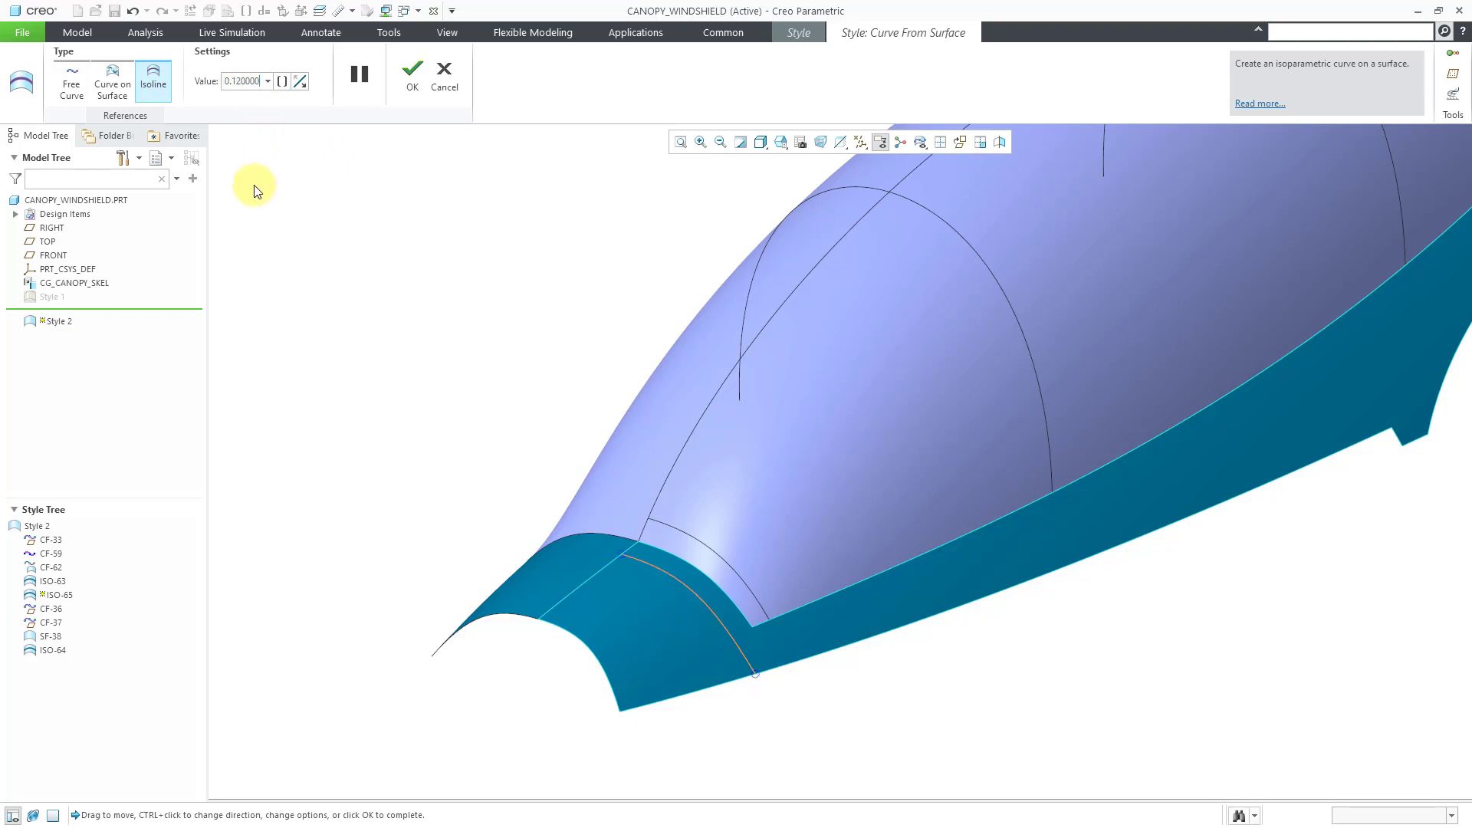
click(412, 72)
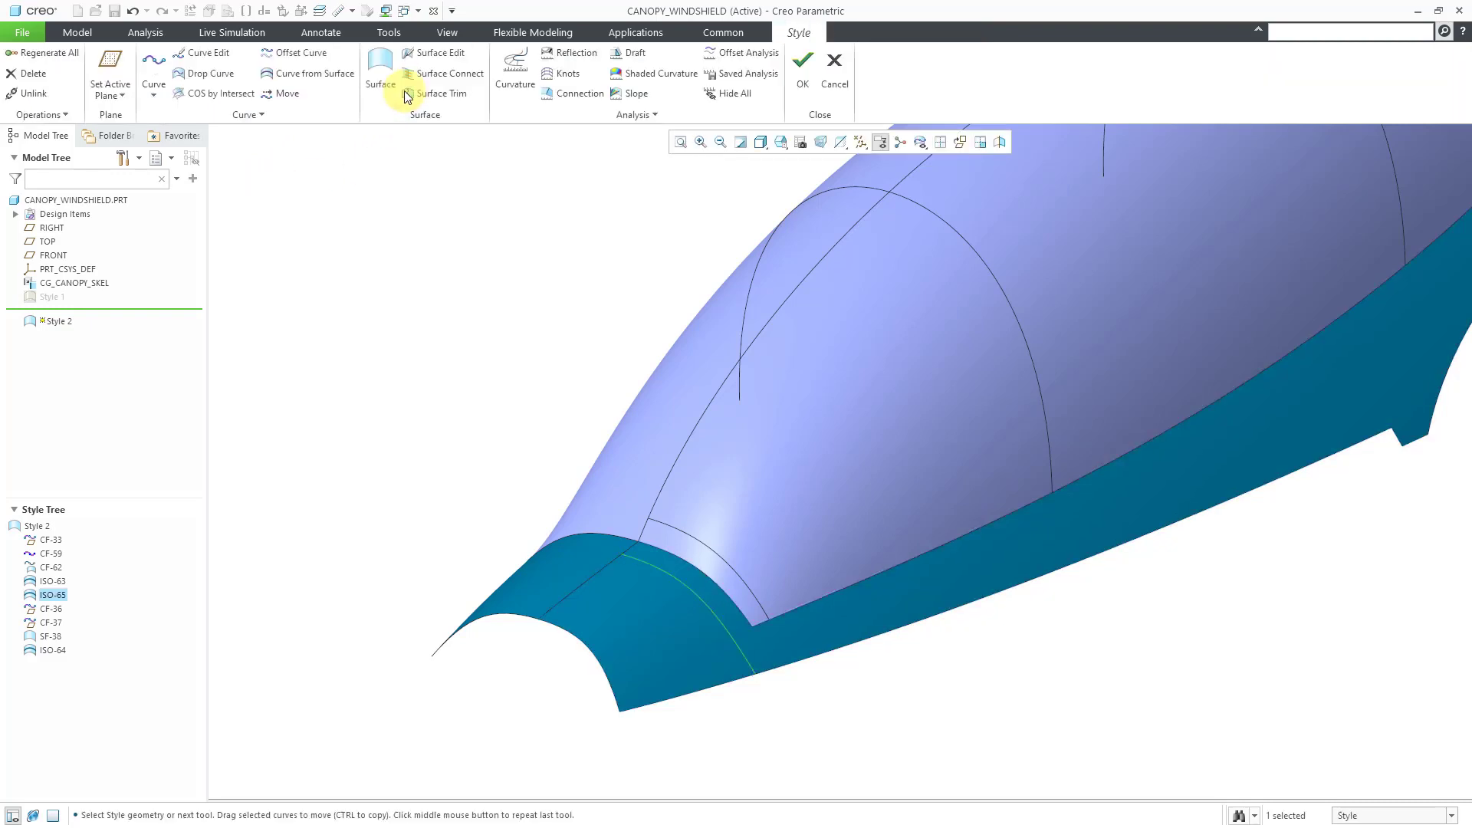
Deselect the isoline and orbit the model toward the canopy base
click(489, 371)
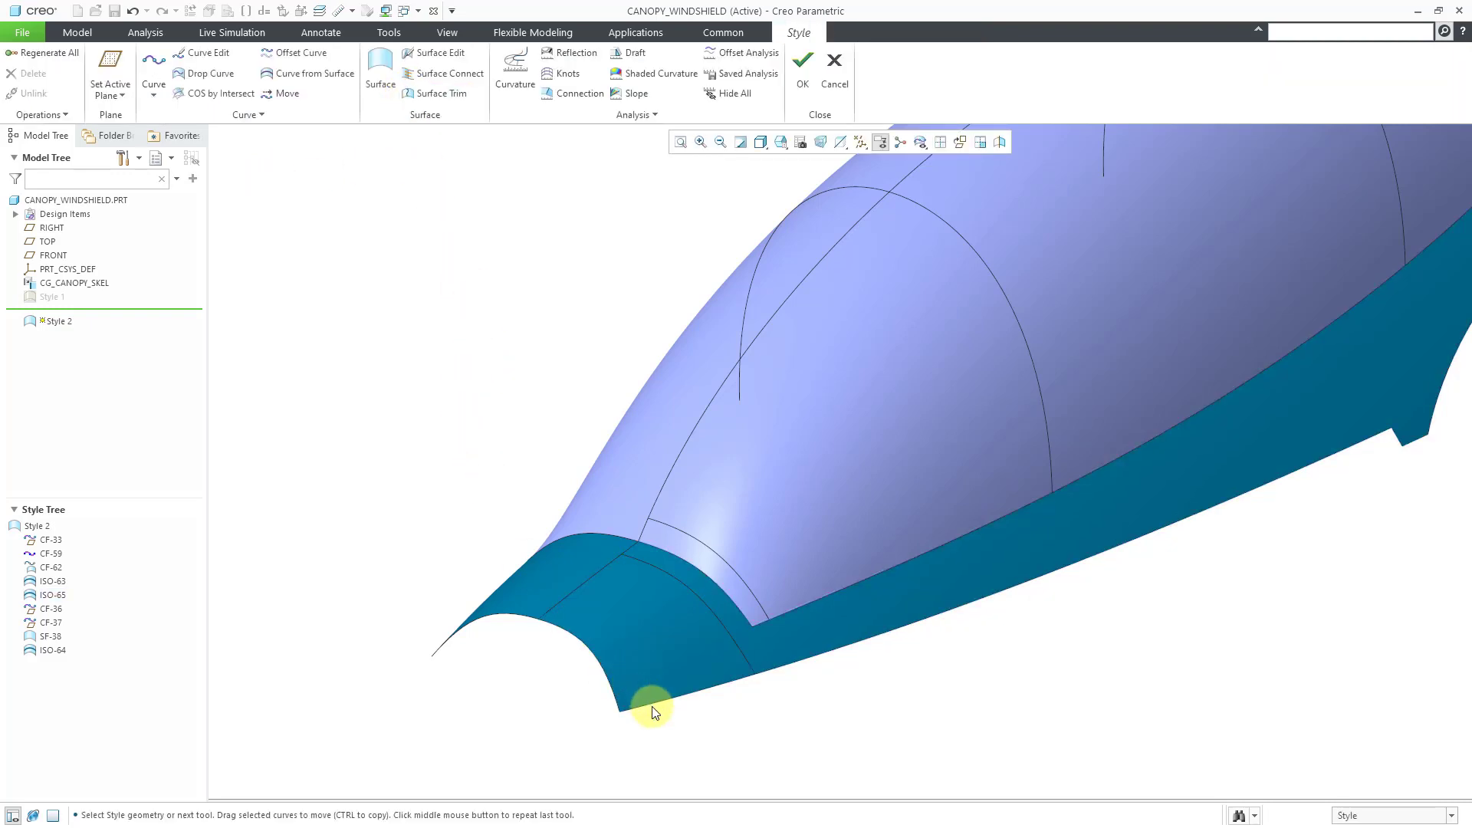
mouse_move(643, 702)
middle_down()
mouse_move(680, 589)
mouse_move(674, 690)
middle_up()
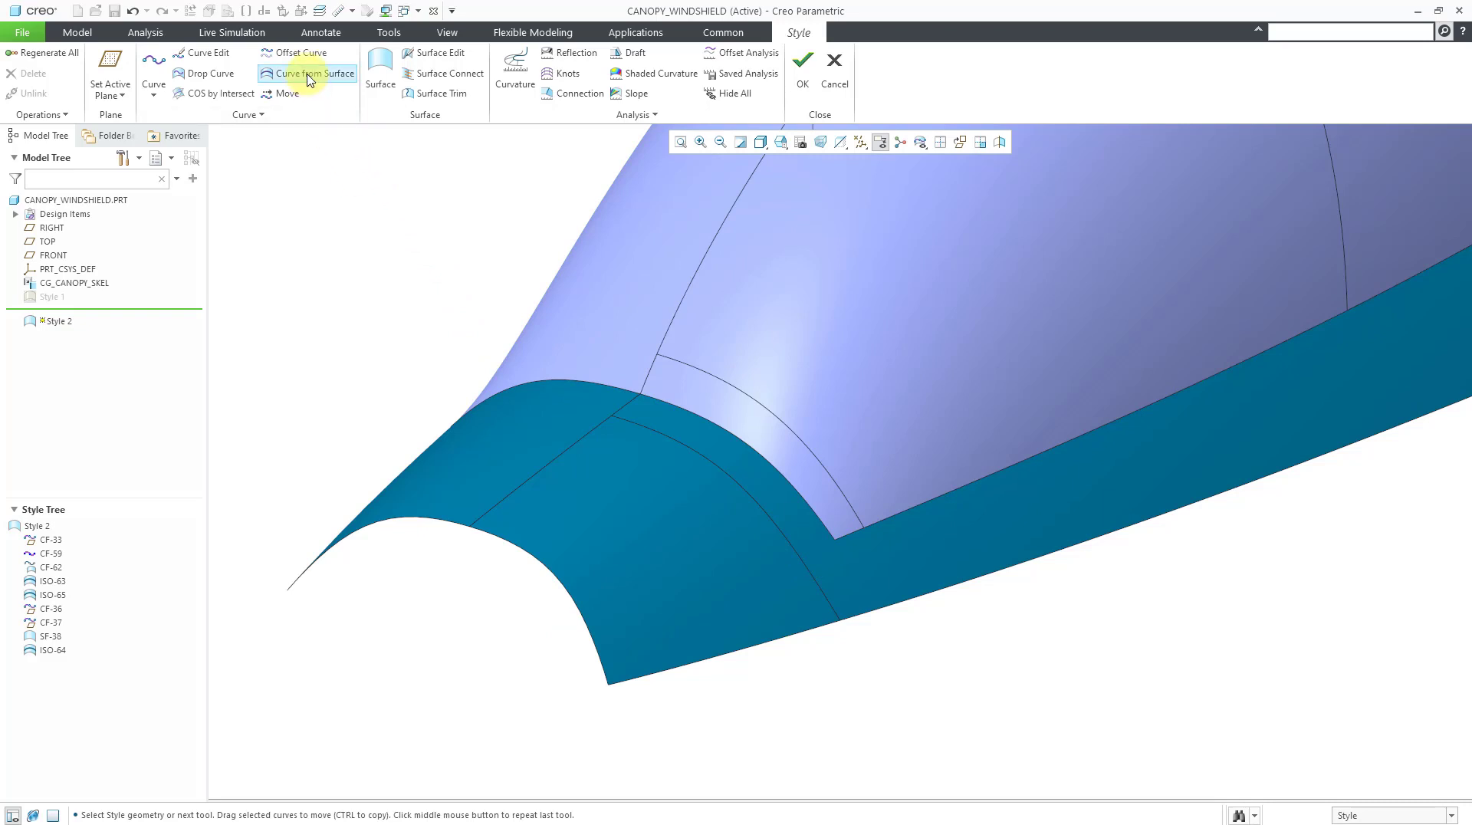
Draw a curve on the fuselage surface from the canopy's base corner to the fuselage's front edge
click(159, 73)
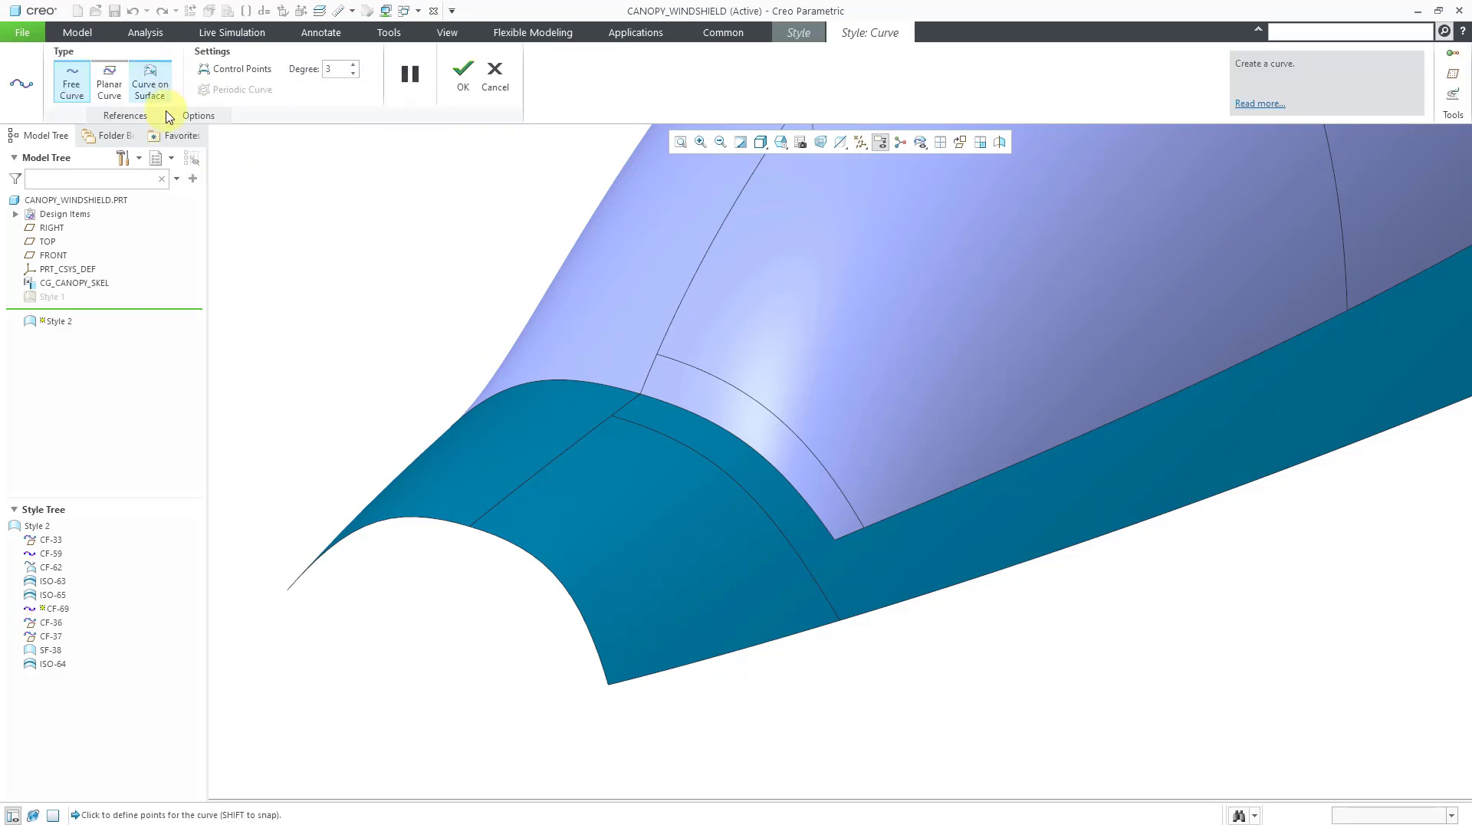
click(151, 85)
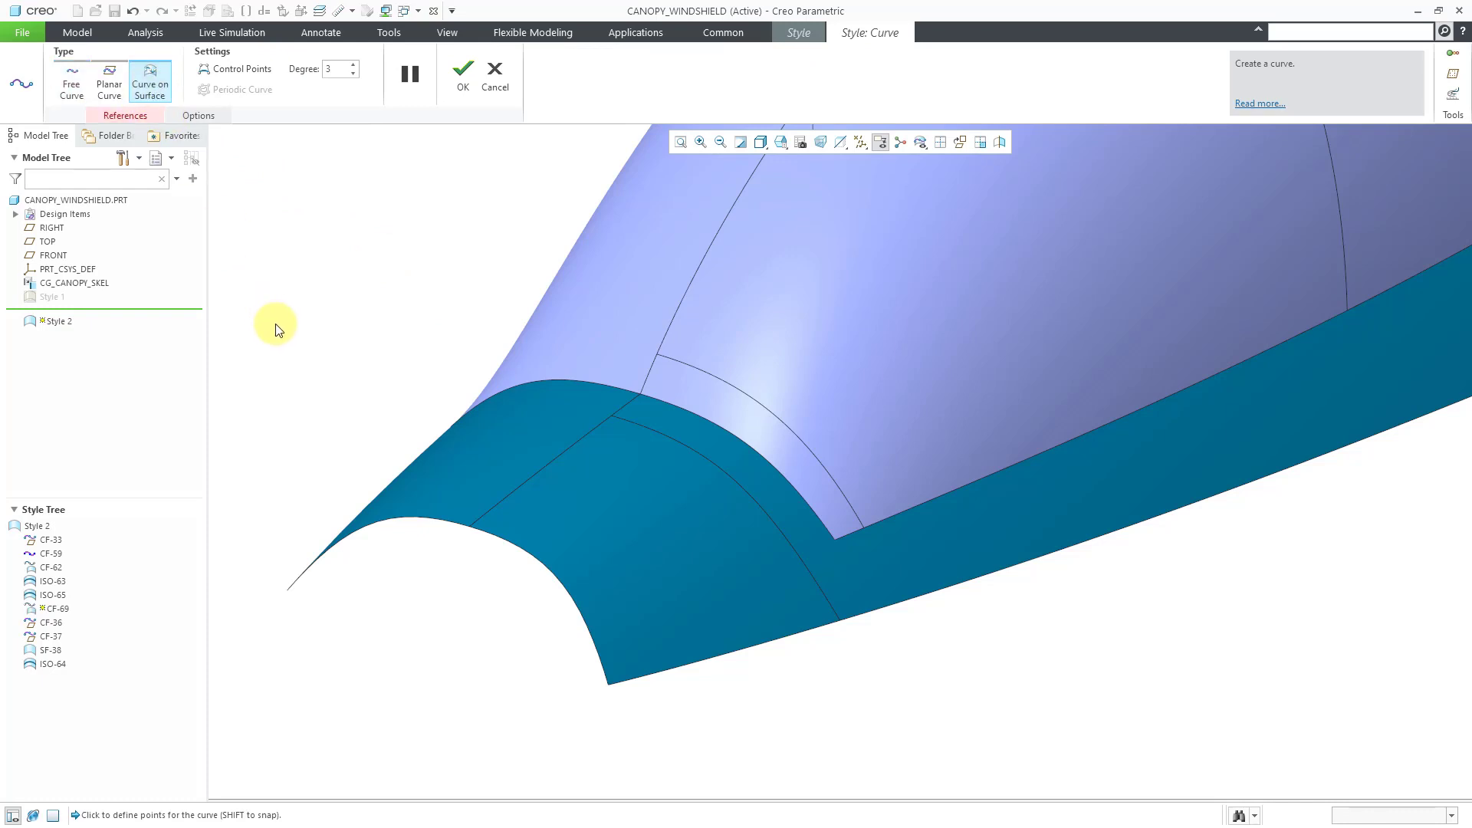
click(836, 540)
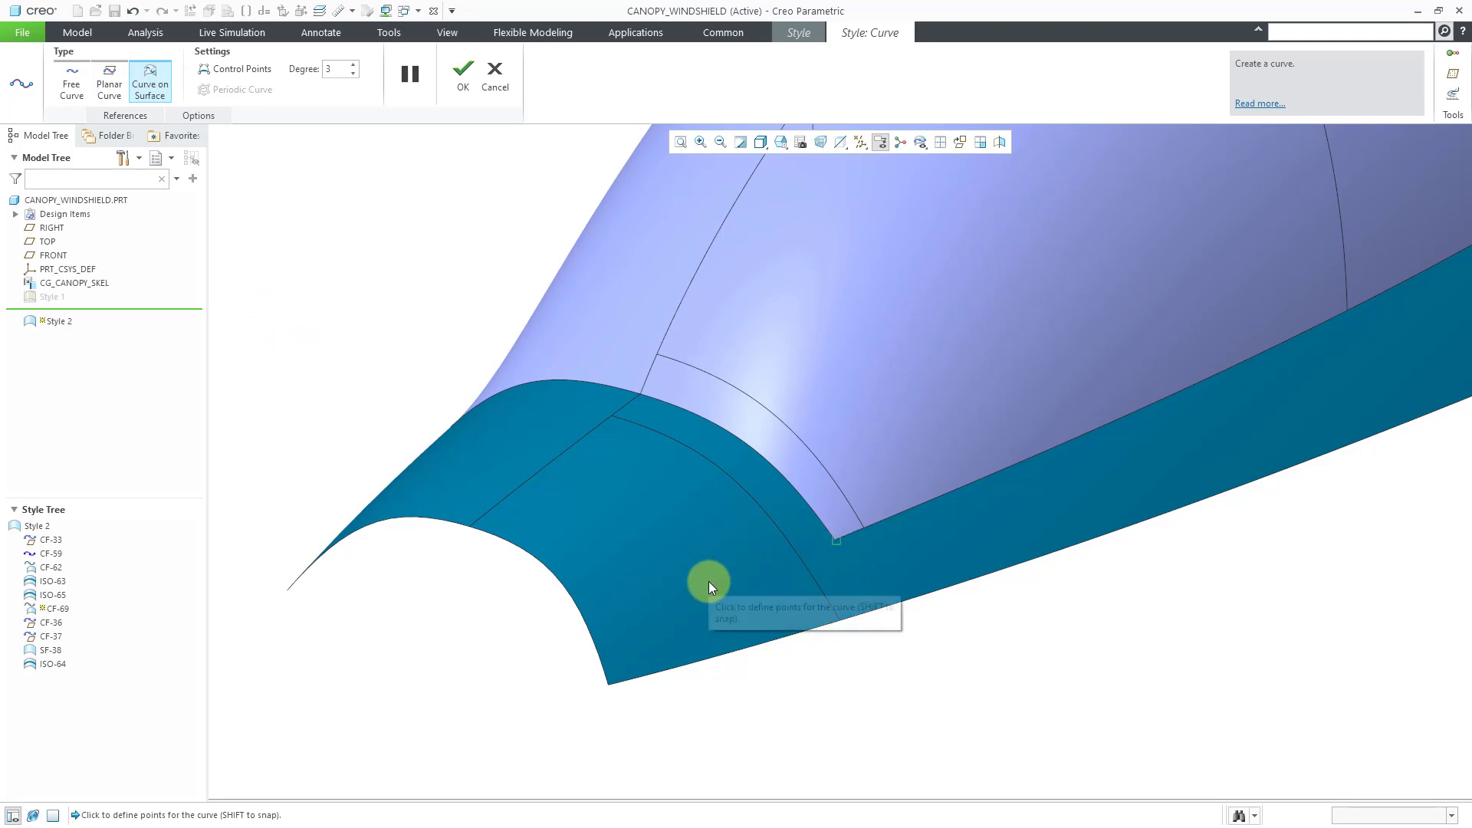
click(588, 629)
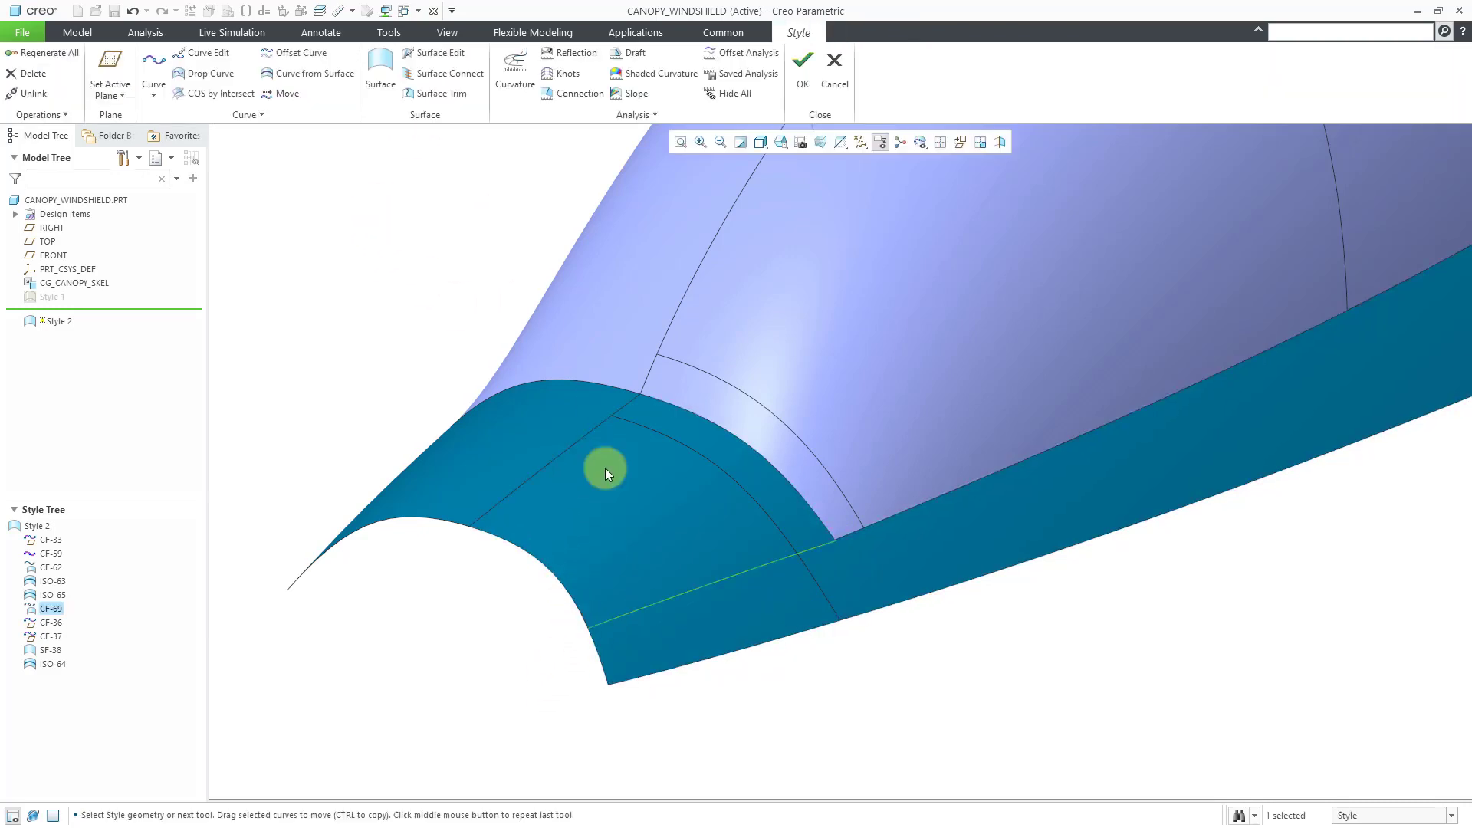
Edit curve CF-69, nudging its top end and moving its lower end down the front edge, then accept
double_click(811, 545)
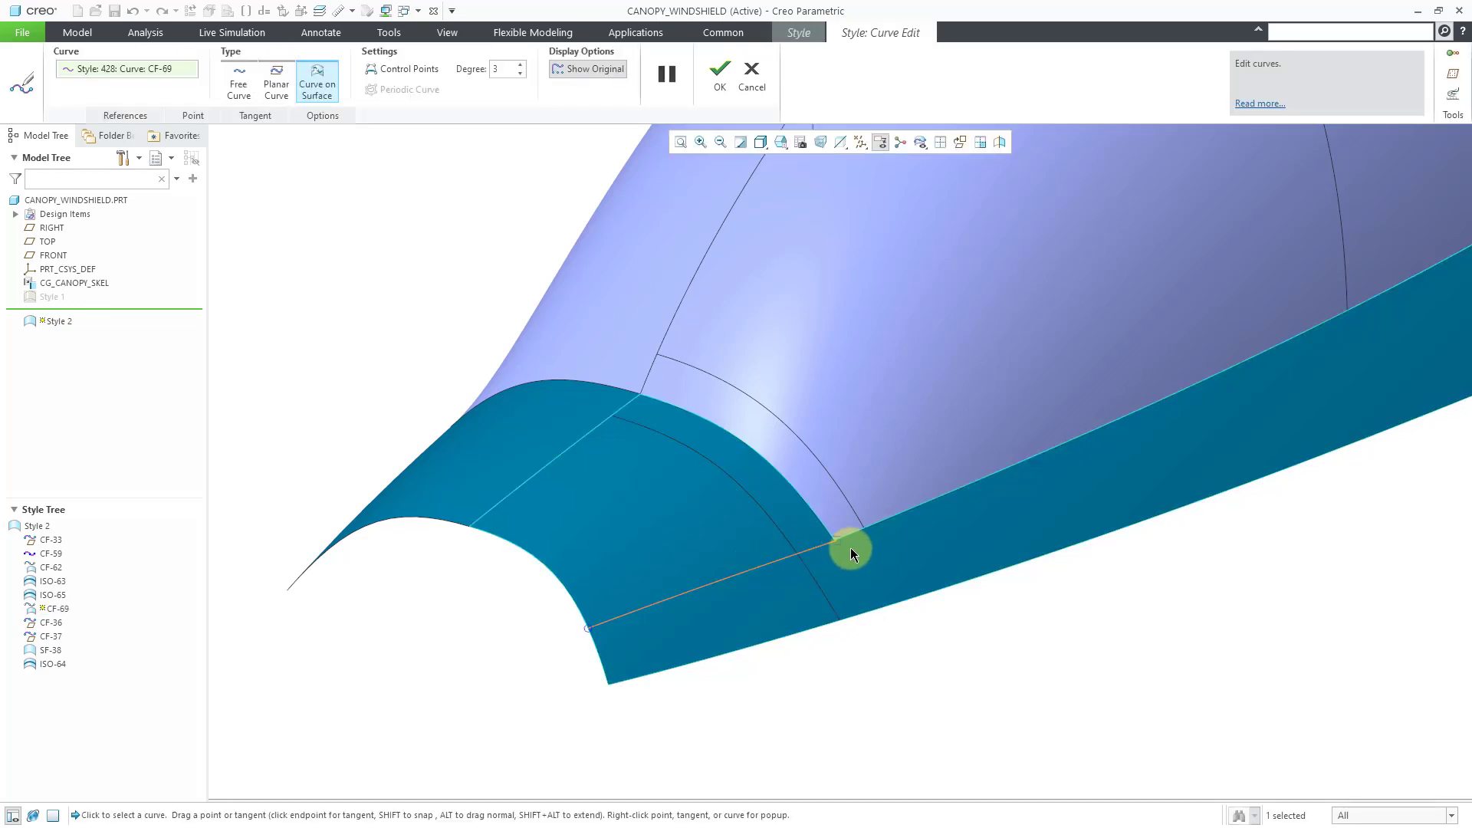
drag(850, 546, 843, 542)
drag(591, 631, 597, 652)
click(723, 72)
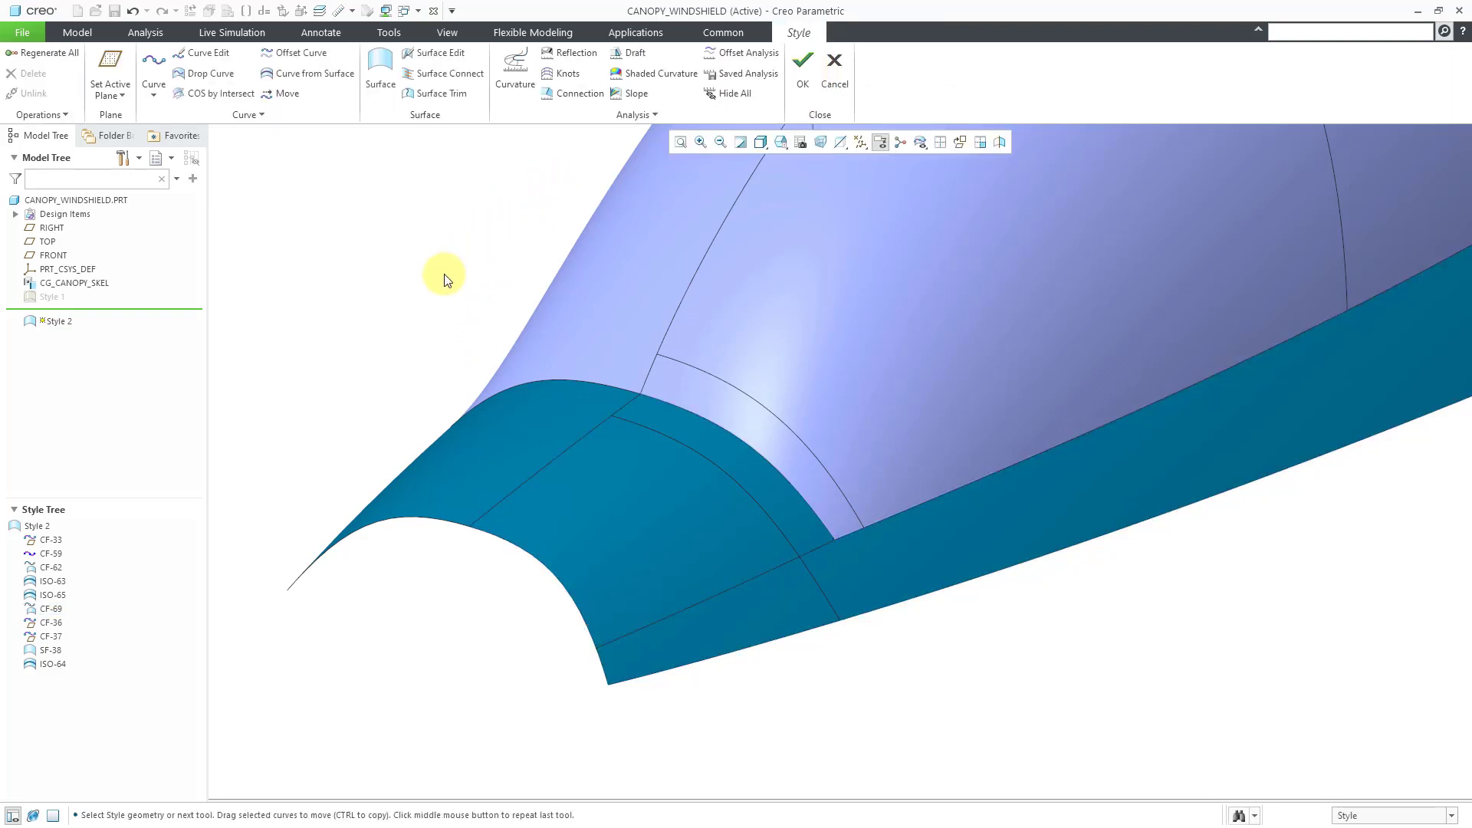
Create a boundary surface between the canopy arc and fuselage isoline with its corner fixed on curve CF-69
click(380, 73)
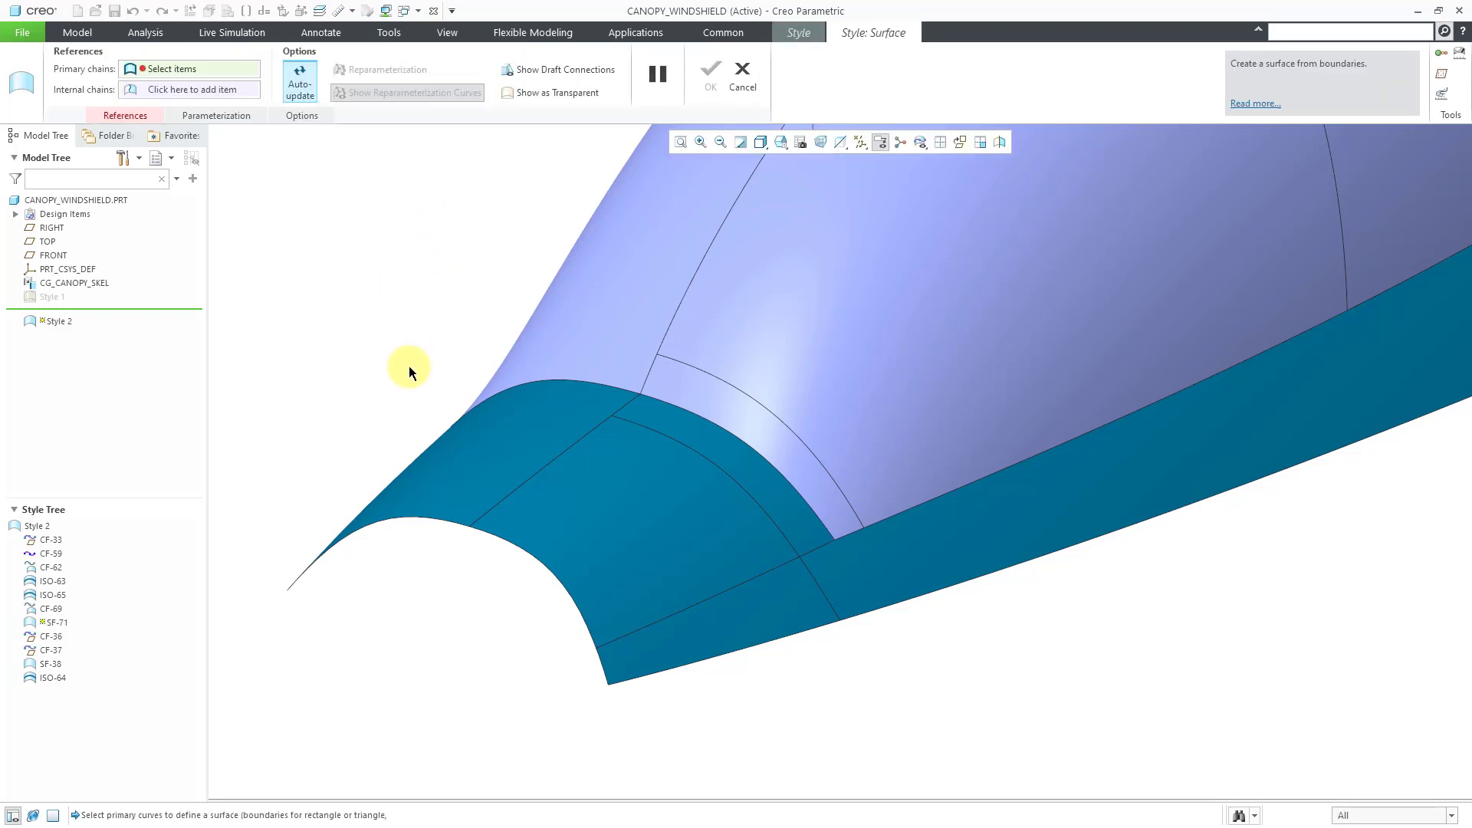
click(782, 424)
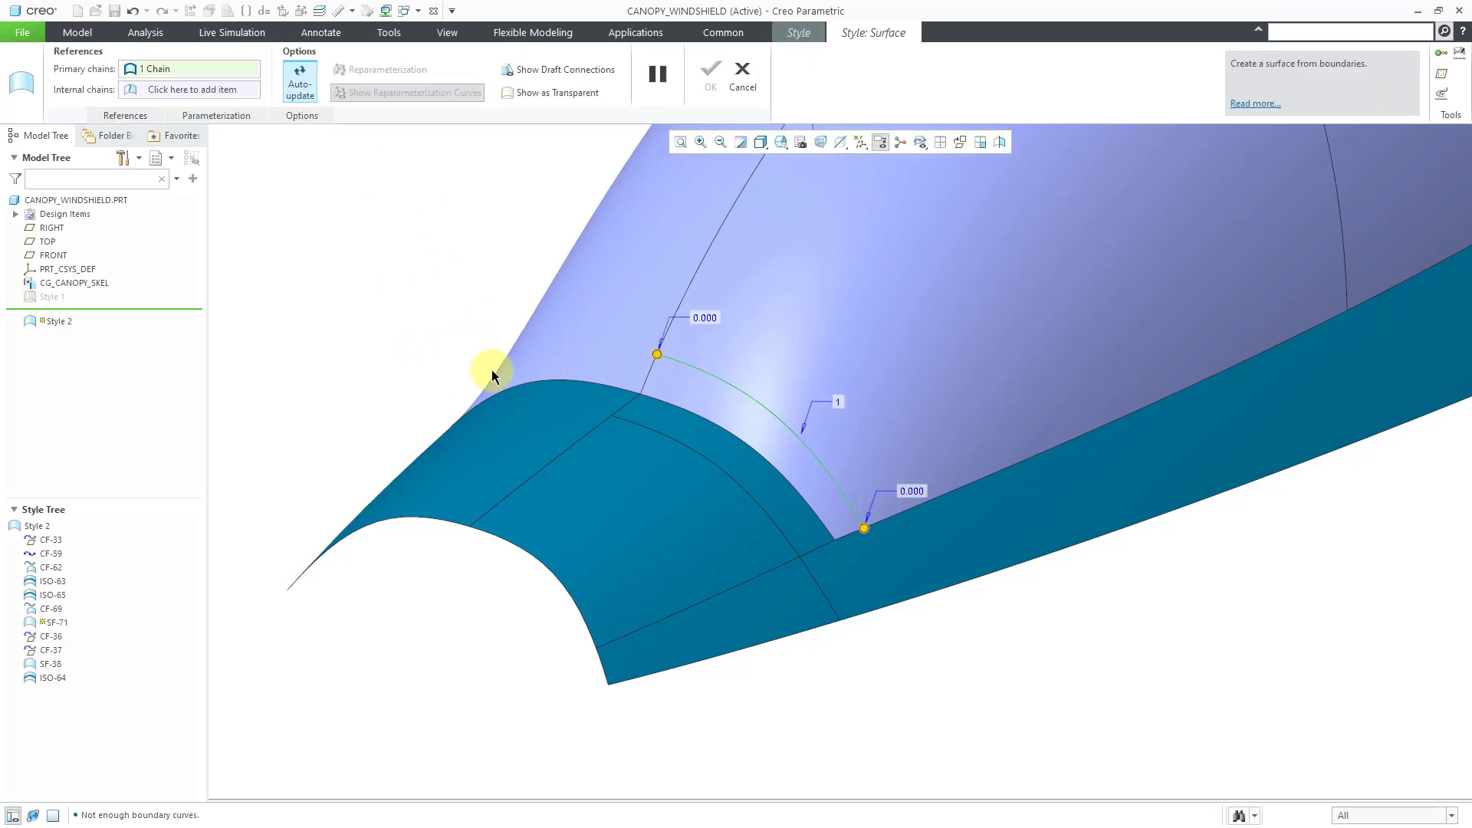
click(769, 510)
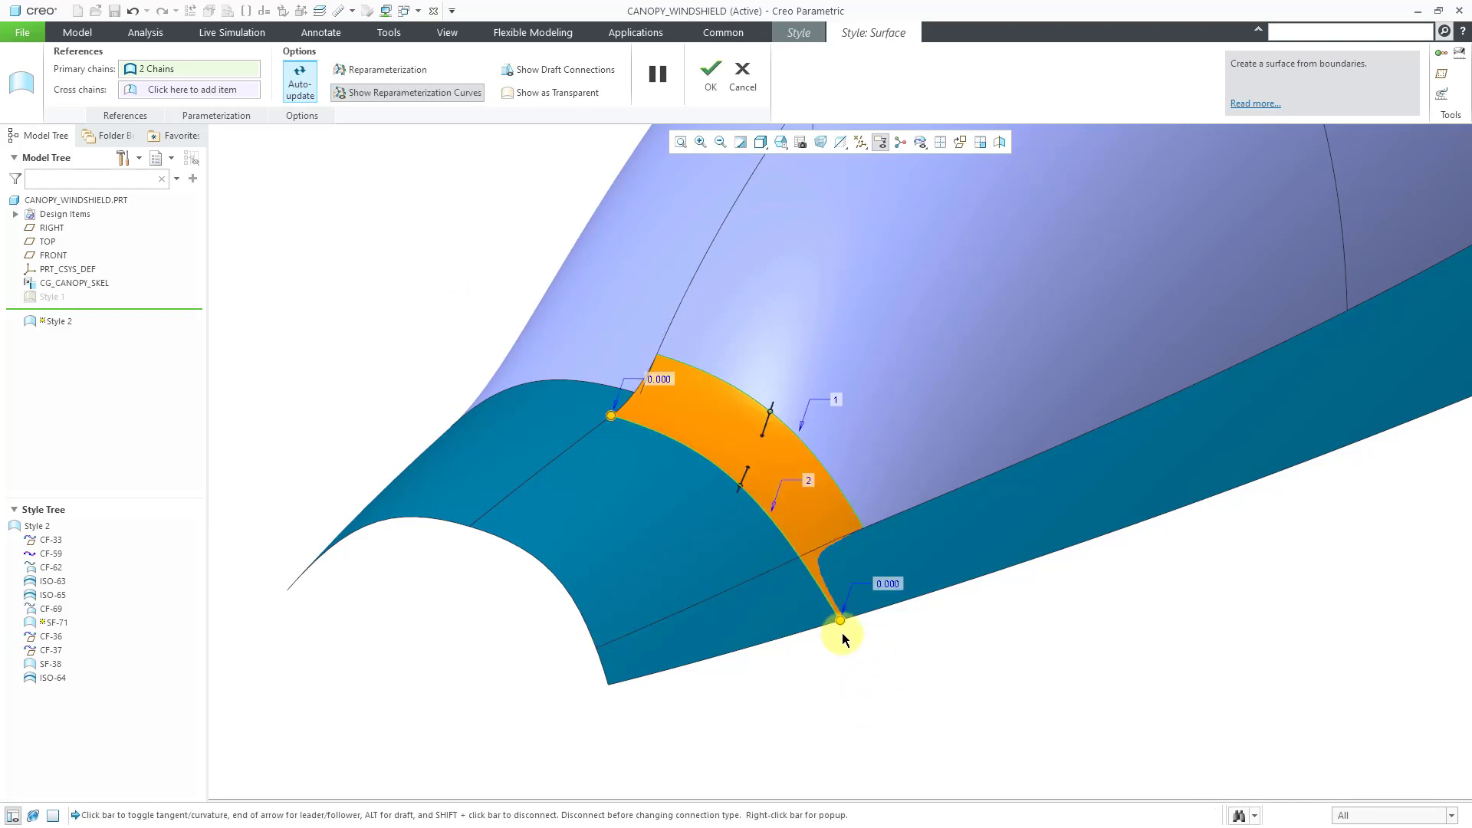
drag(845, 627, 800, 557)
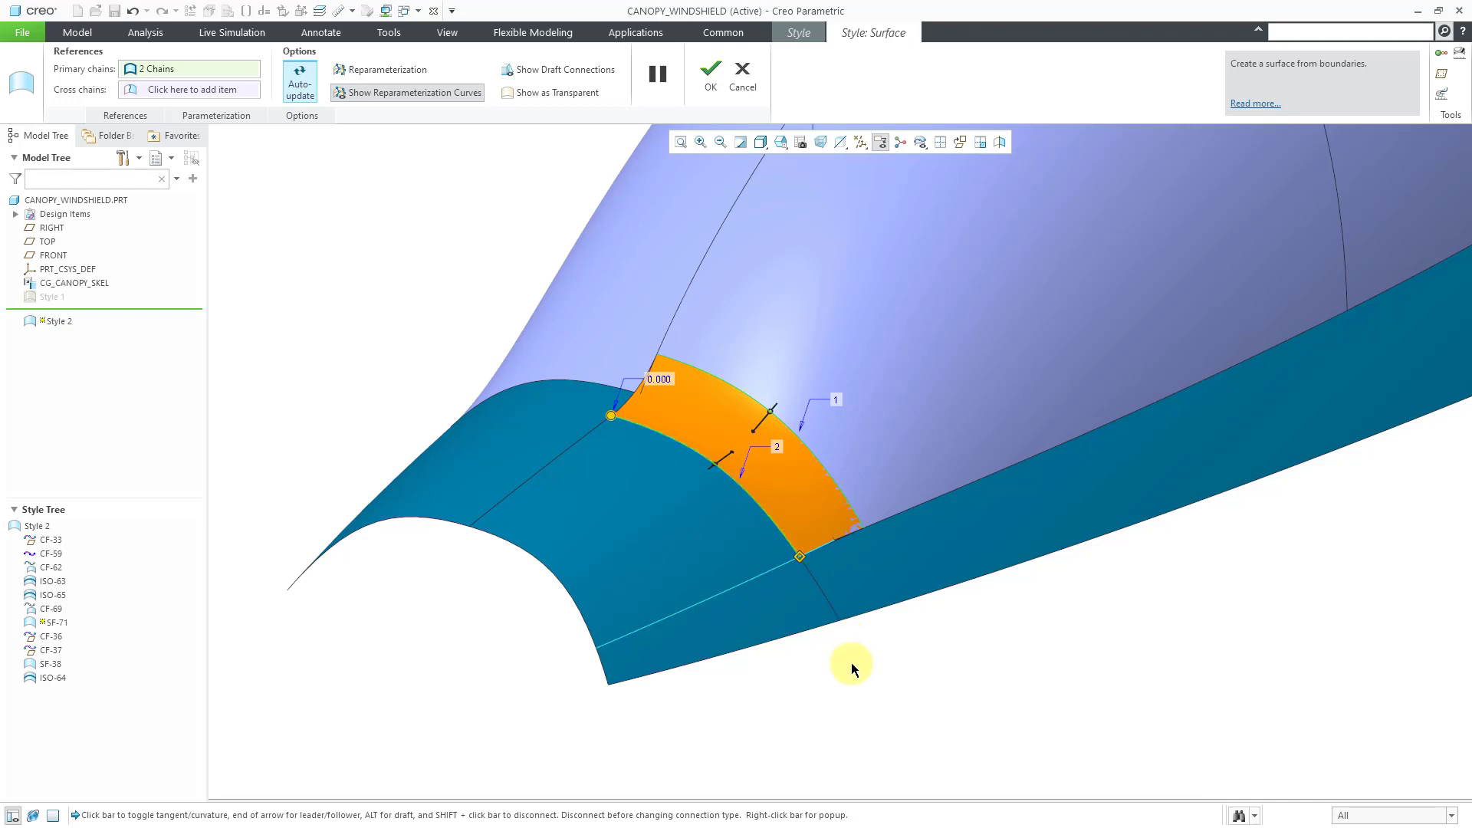
click(818, 590)
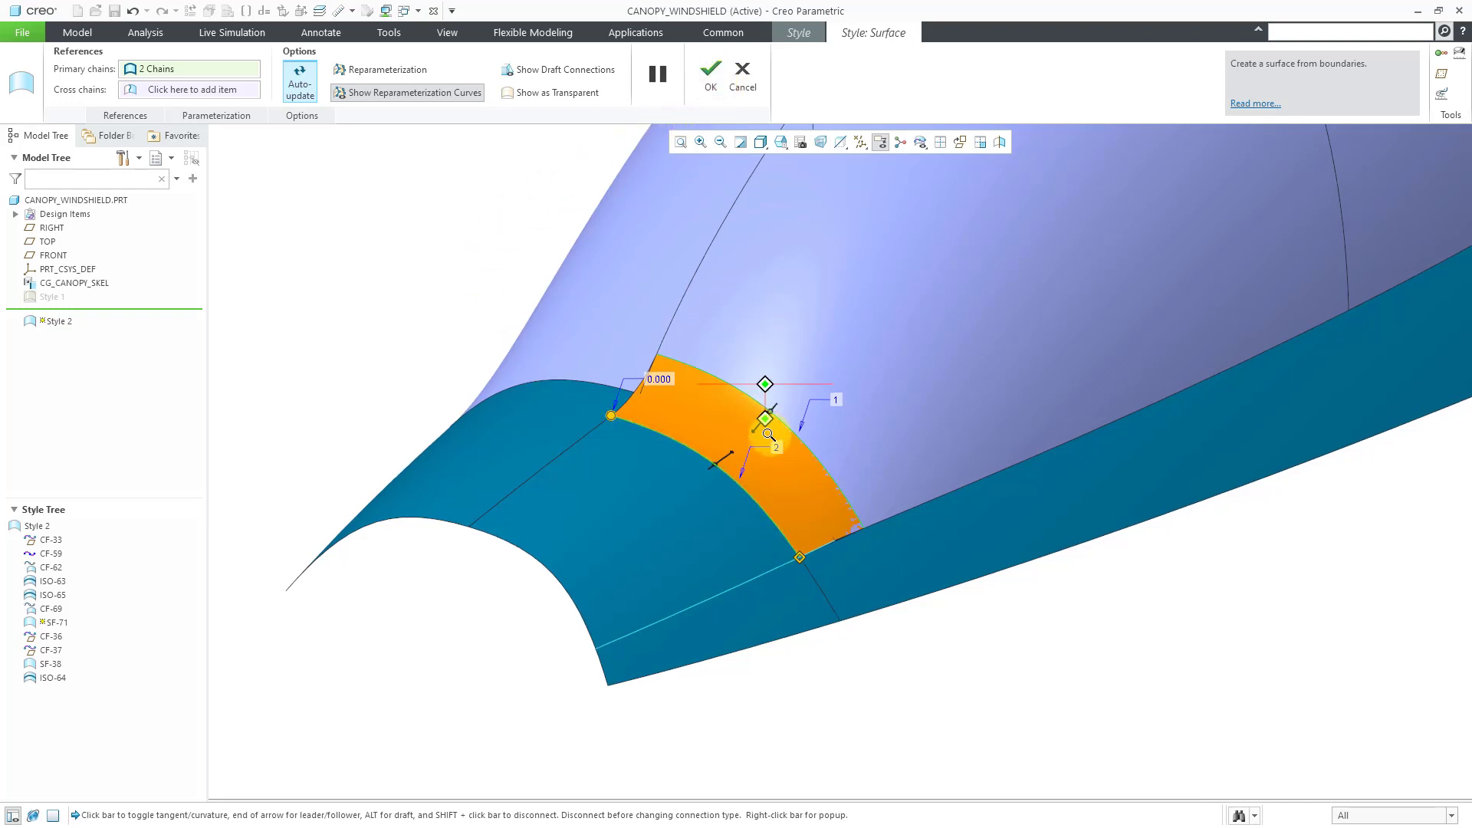
scroll(768, 391, up, 4)
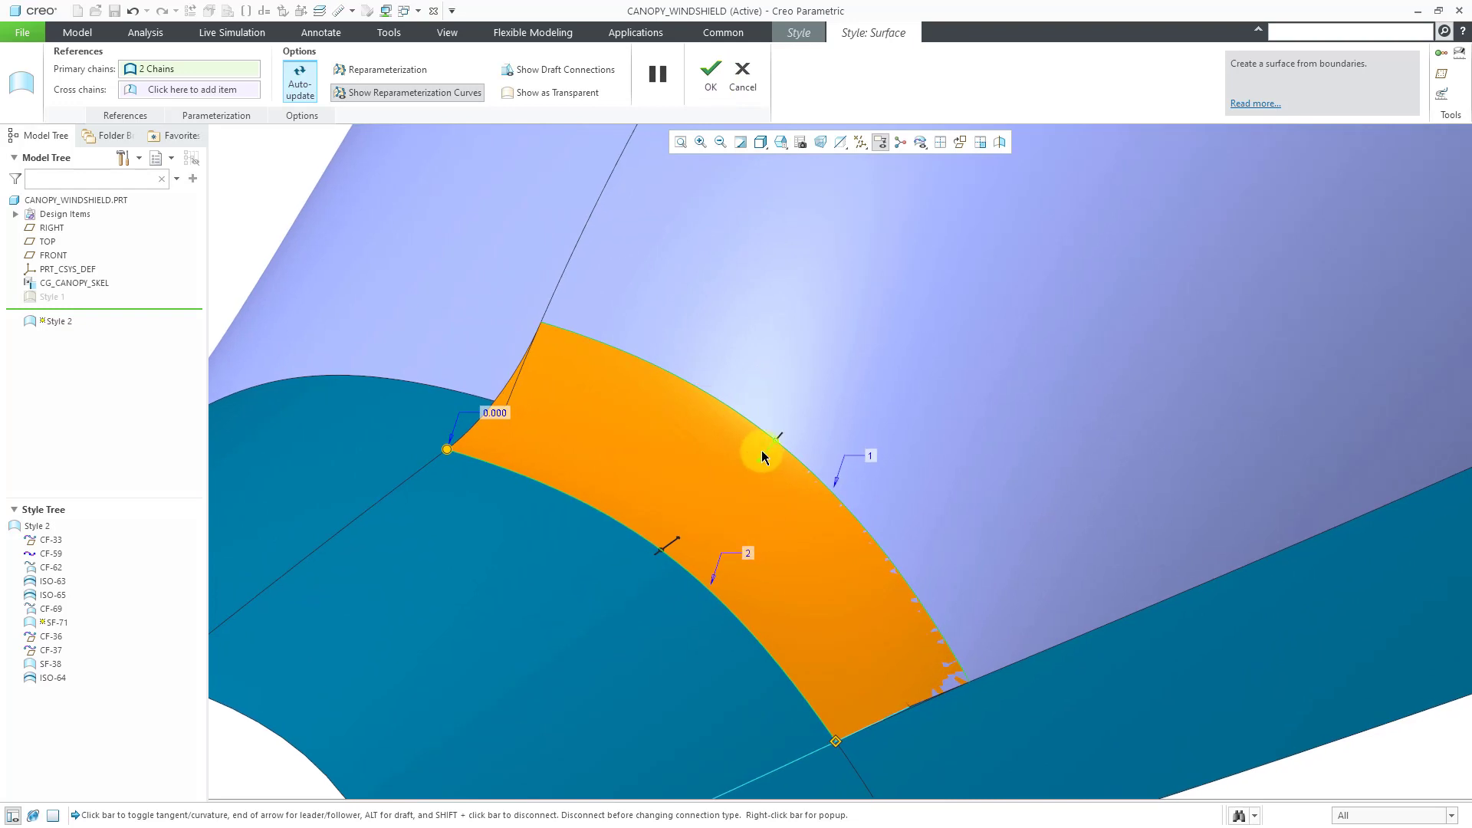
Set G1 tangent continuity along the canopy edge and confirm boundary surface SF-71
right_click(765, 451)
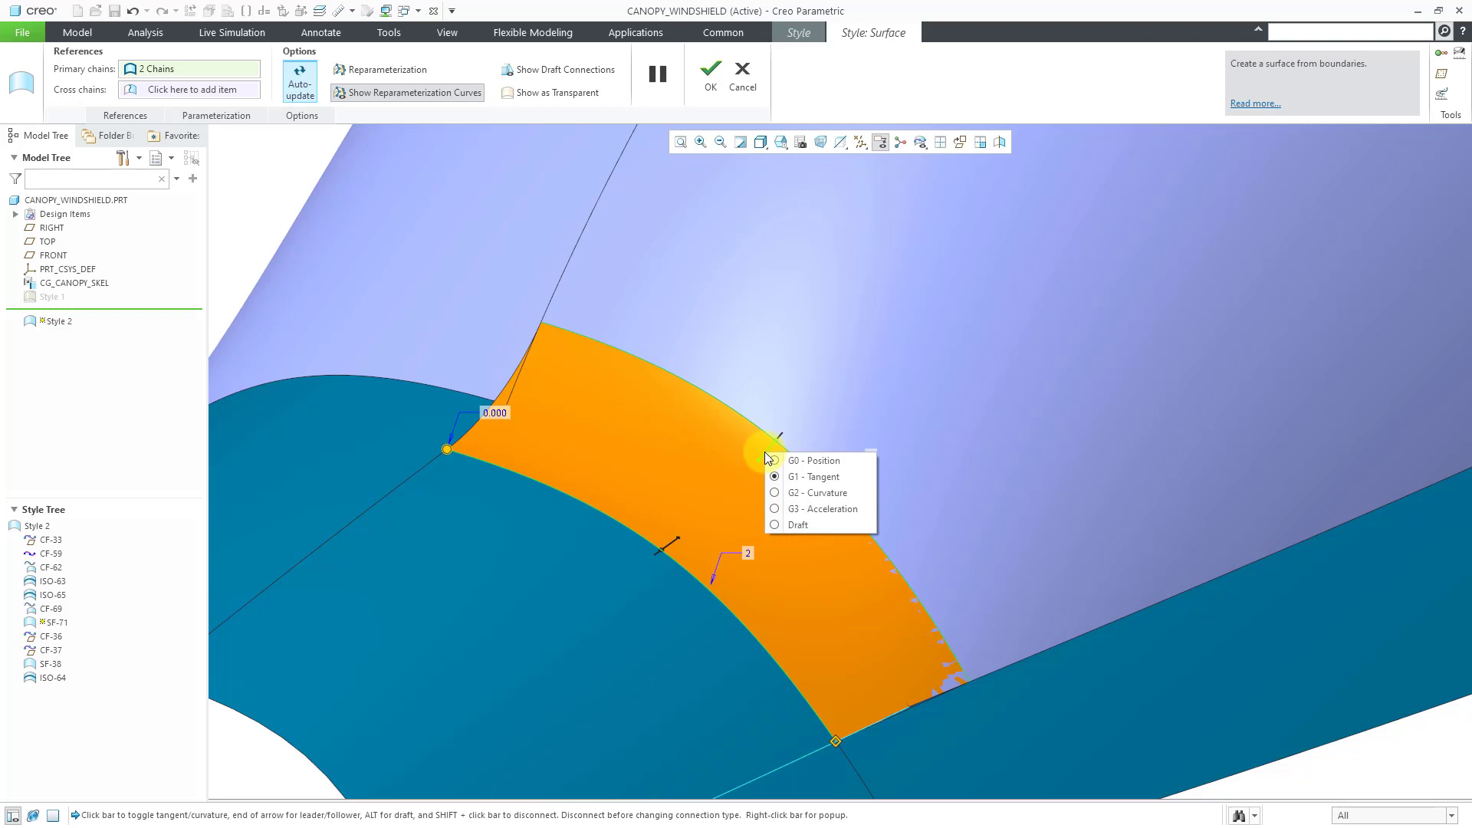
click(710, 69)
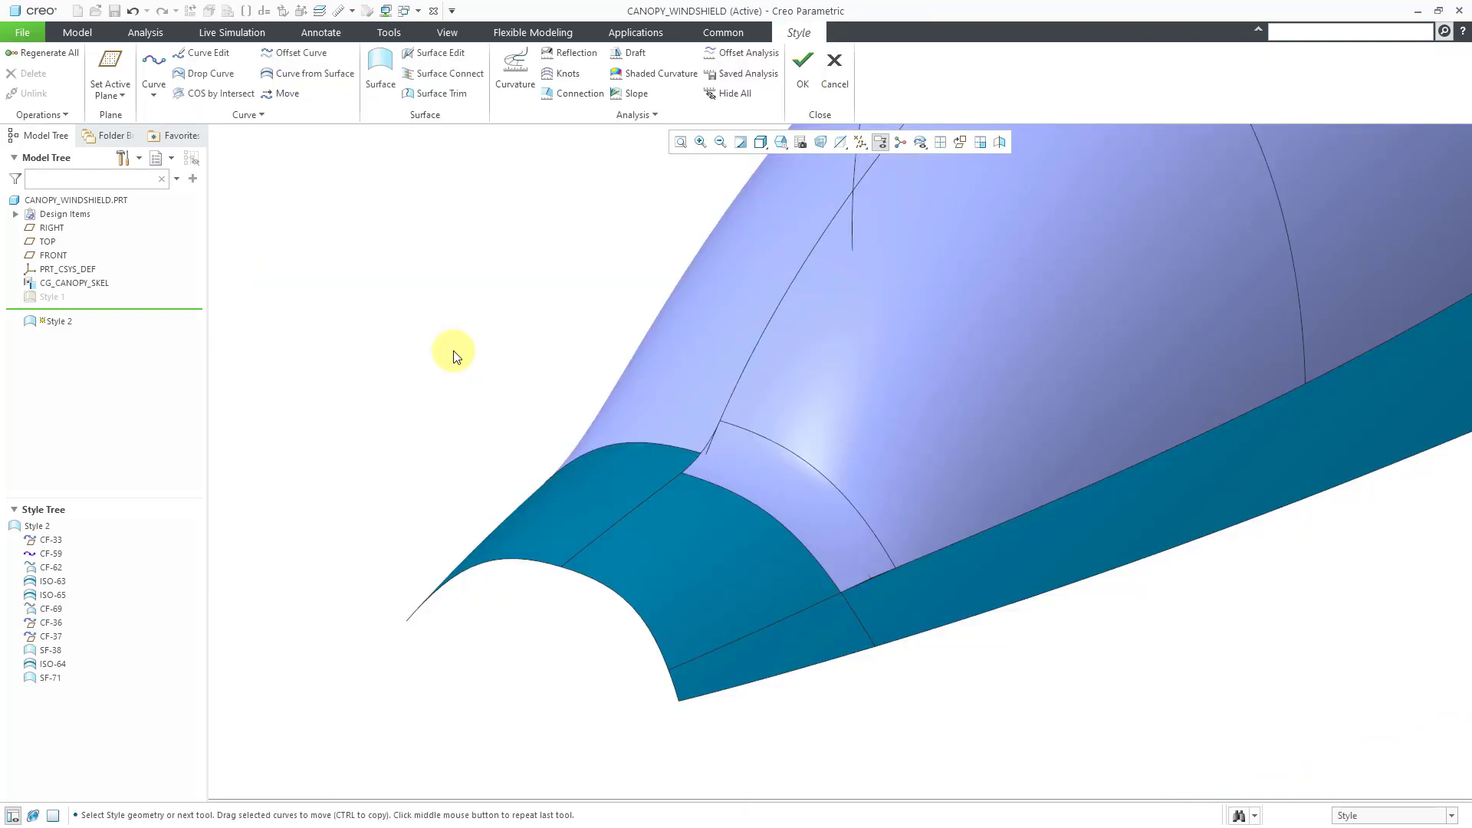